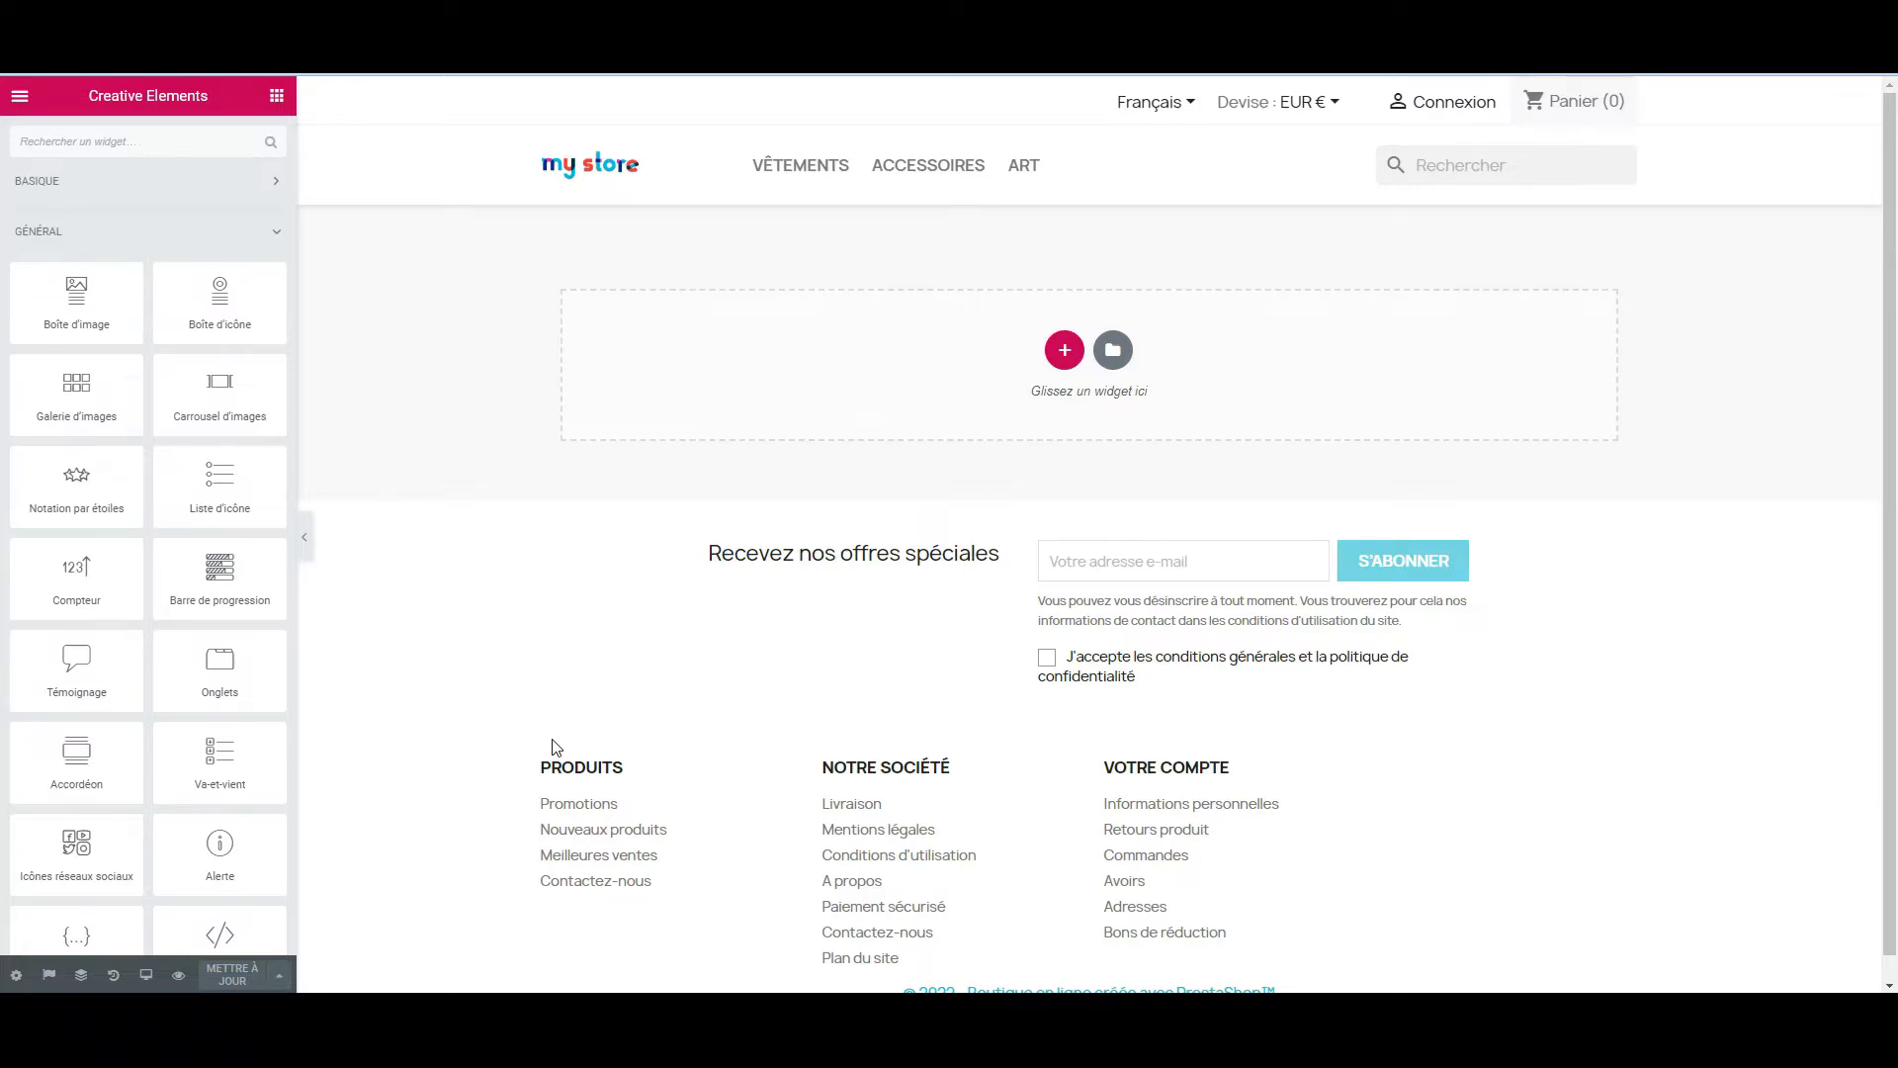
- Add a Boîte d'image widget to the empty page area and choose the beige bonnet promotion banner as its image
scroll(406, 712, "down", 1)
scroll(233, 688, "down", 1)
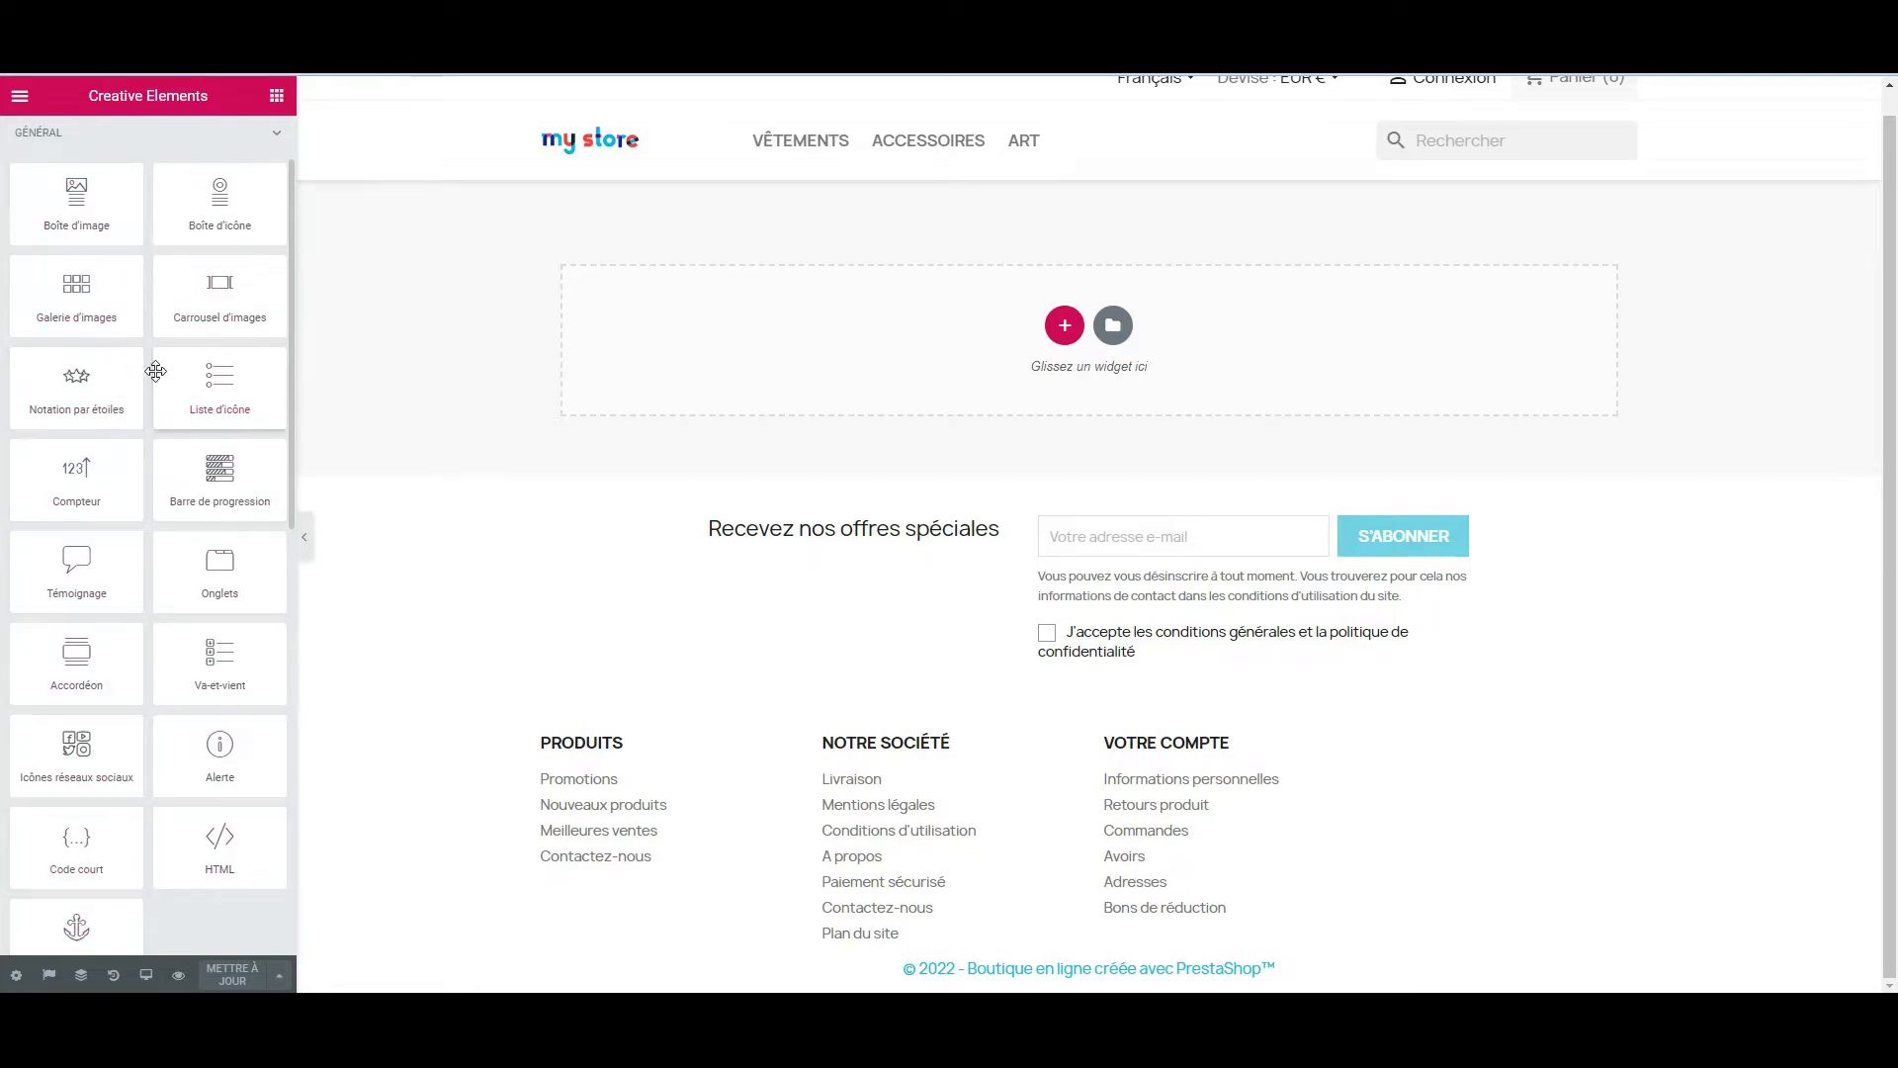
scroll(358, 455, "up", 1)
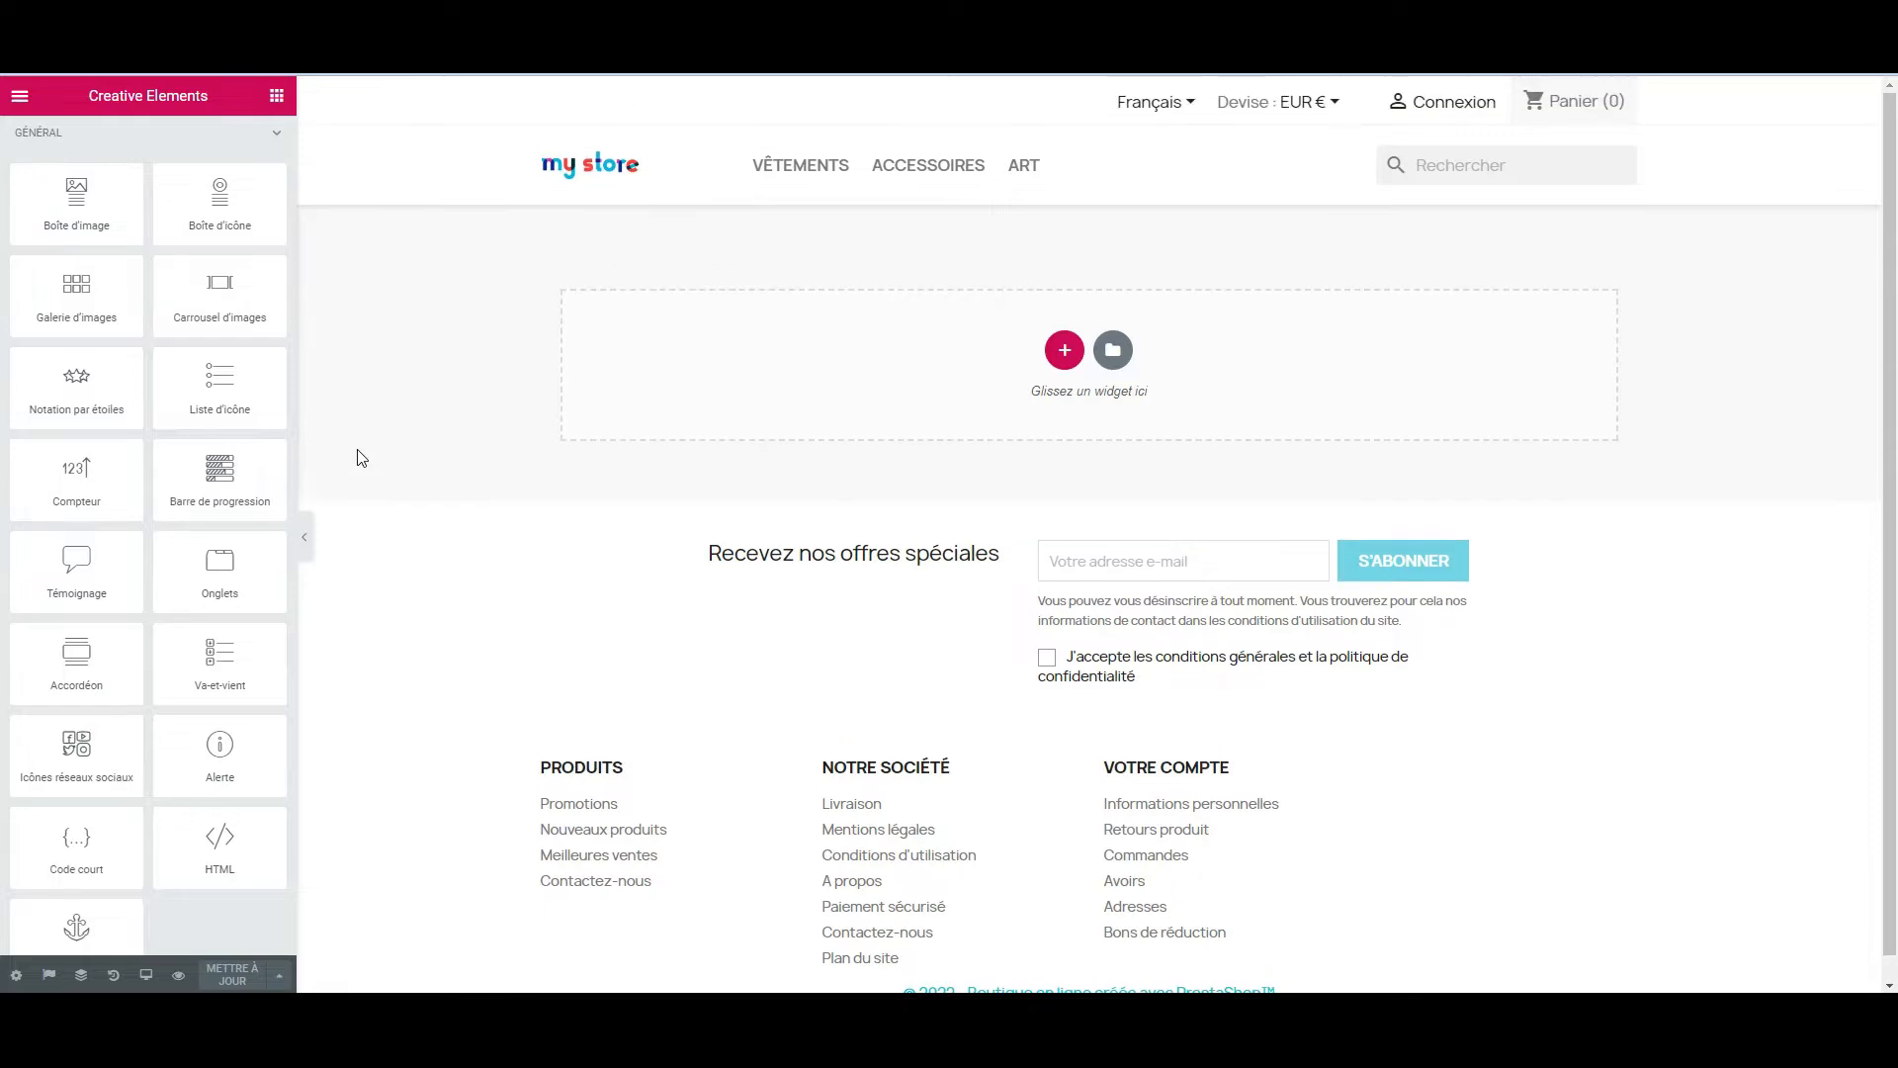
left_click_drag(73, 206, 915, 400)
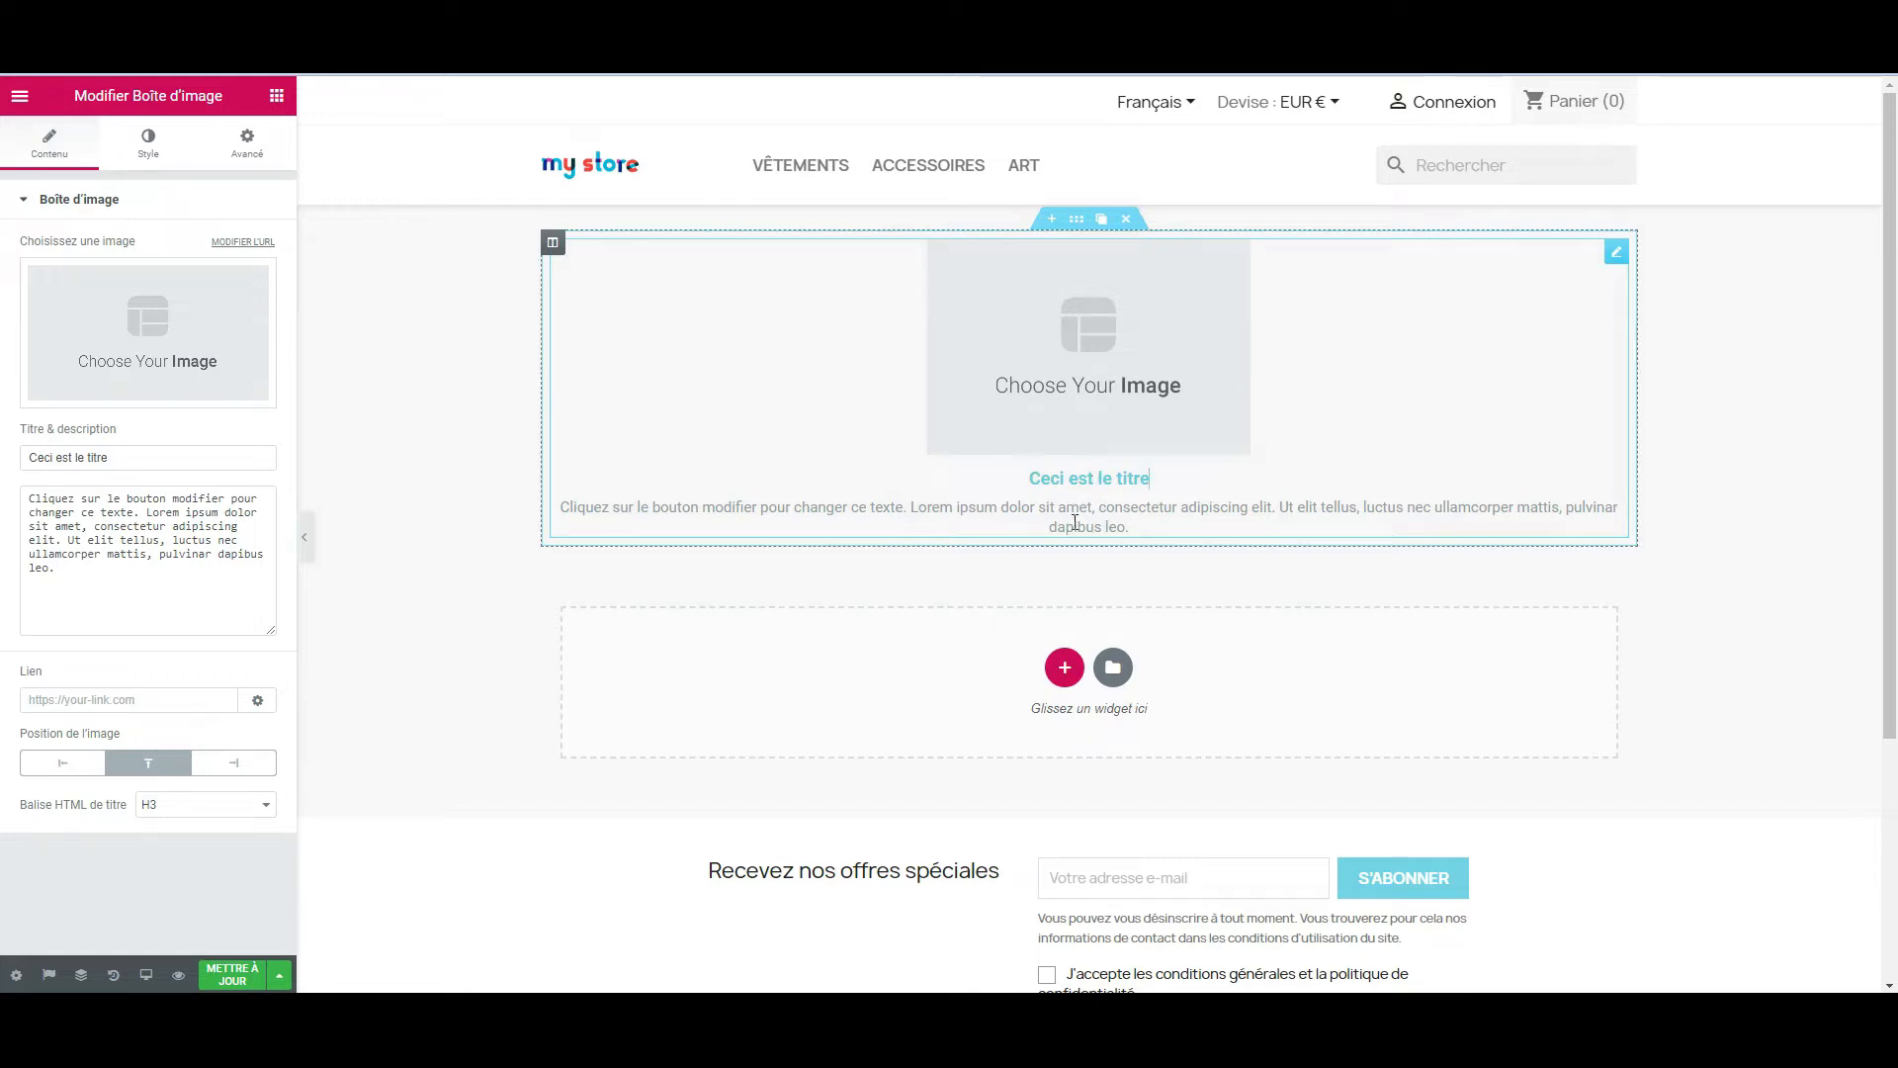
left_click(149, 327)
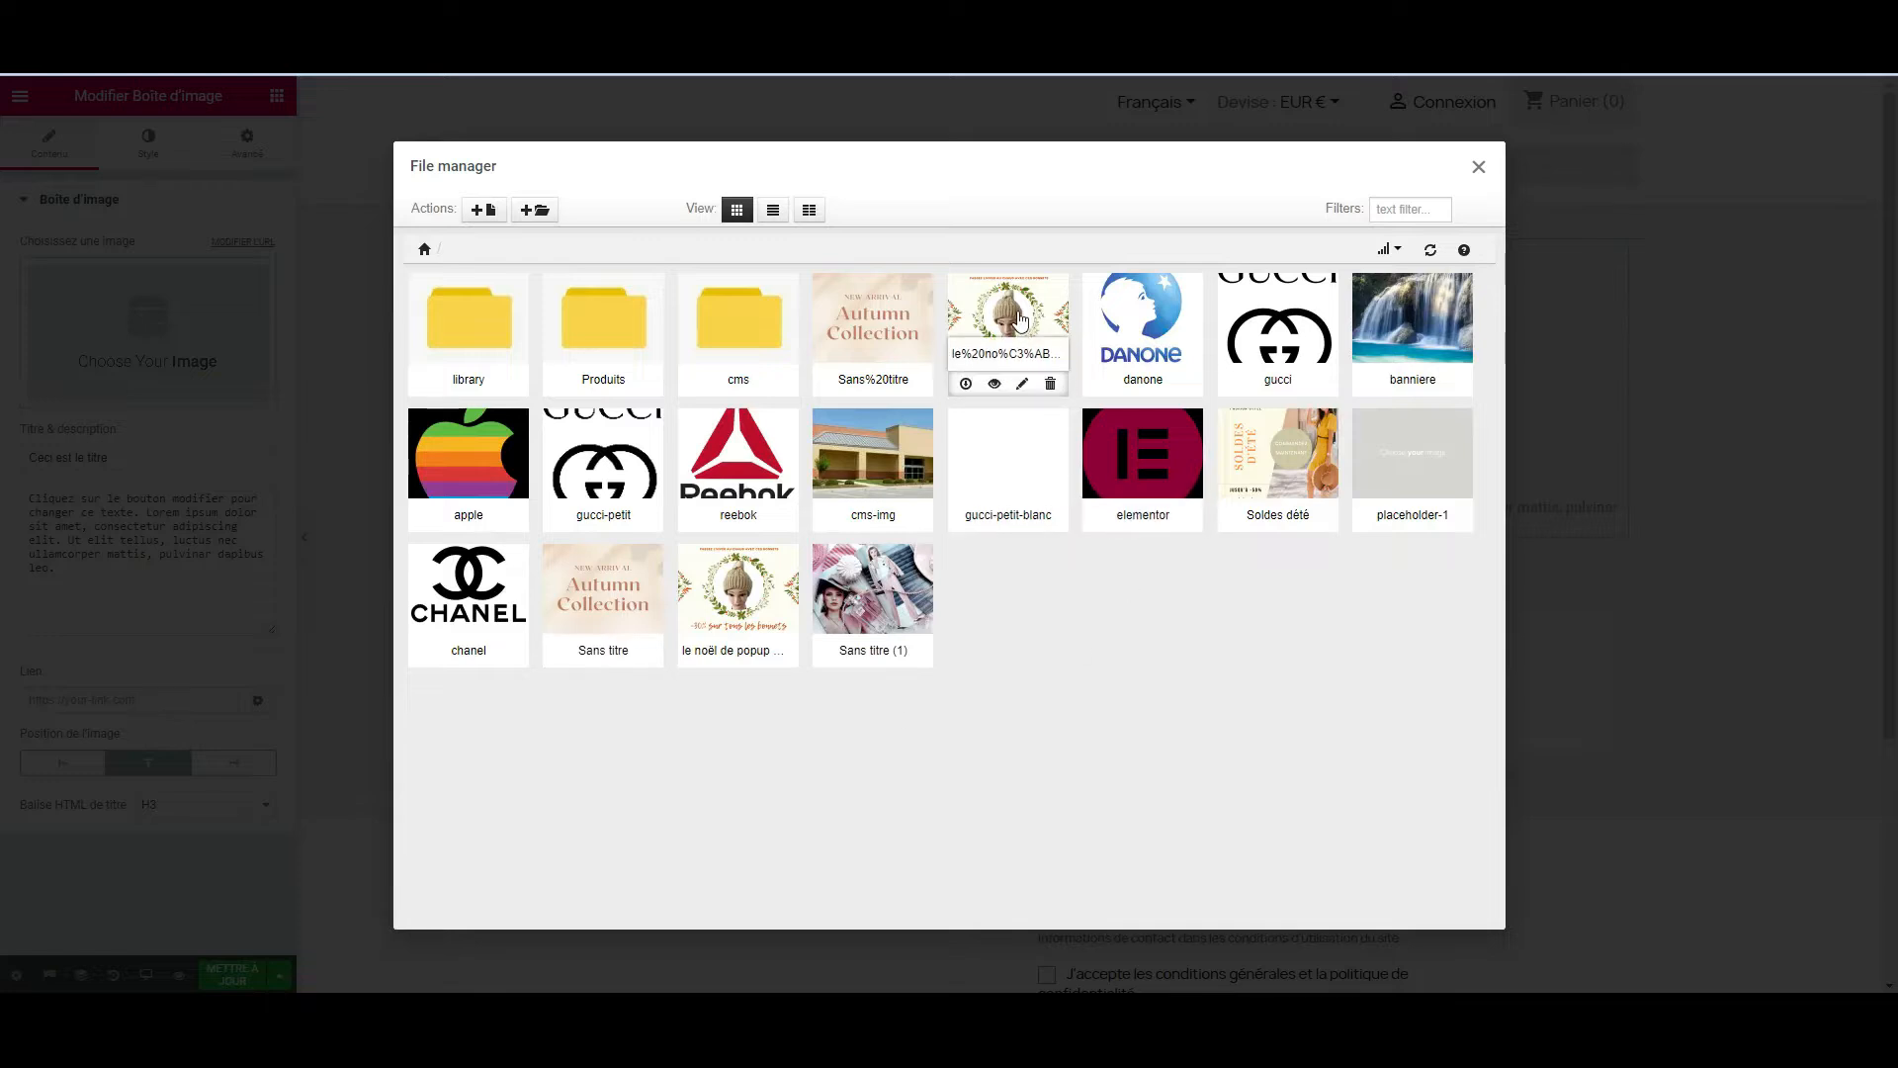
left_click(1020, 319)
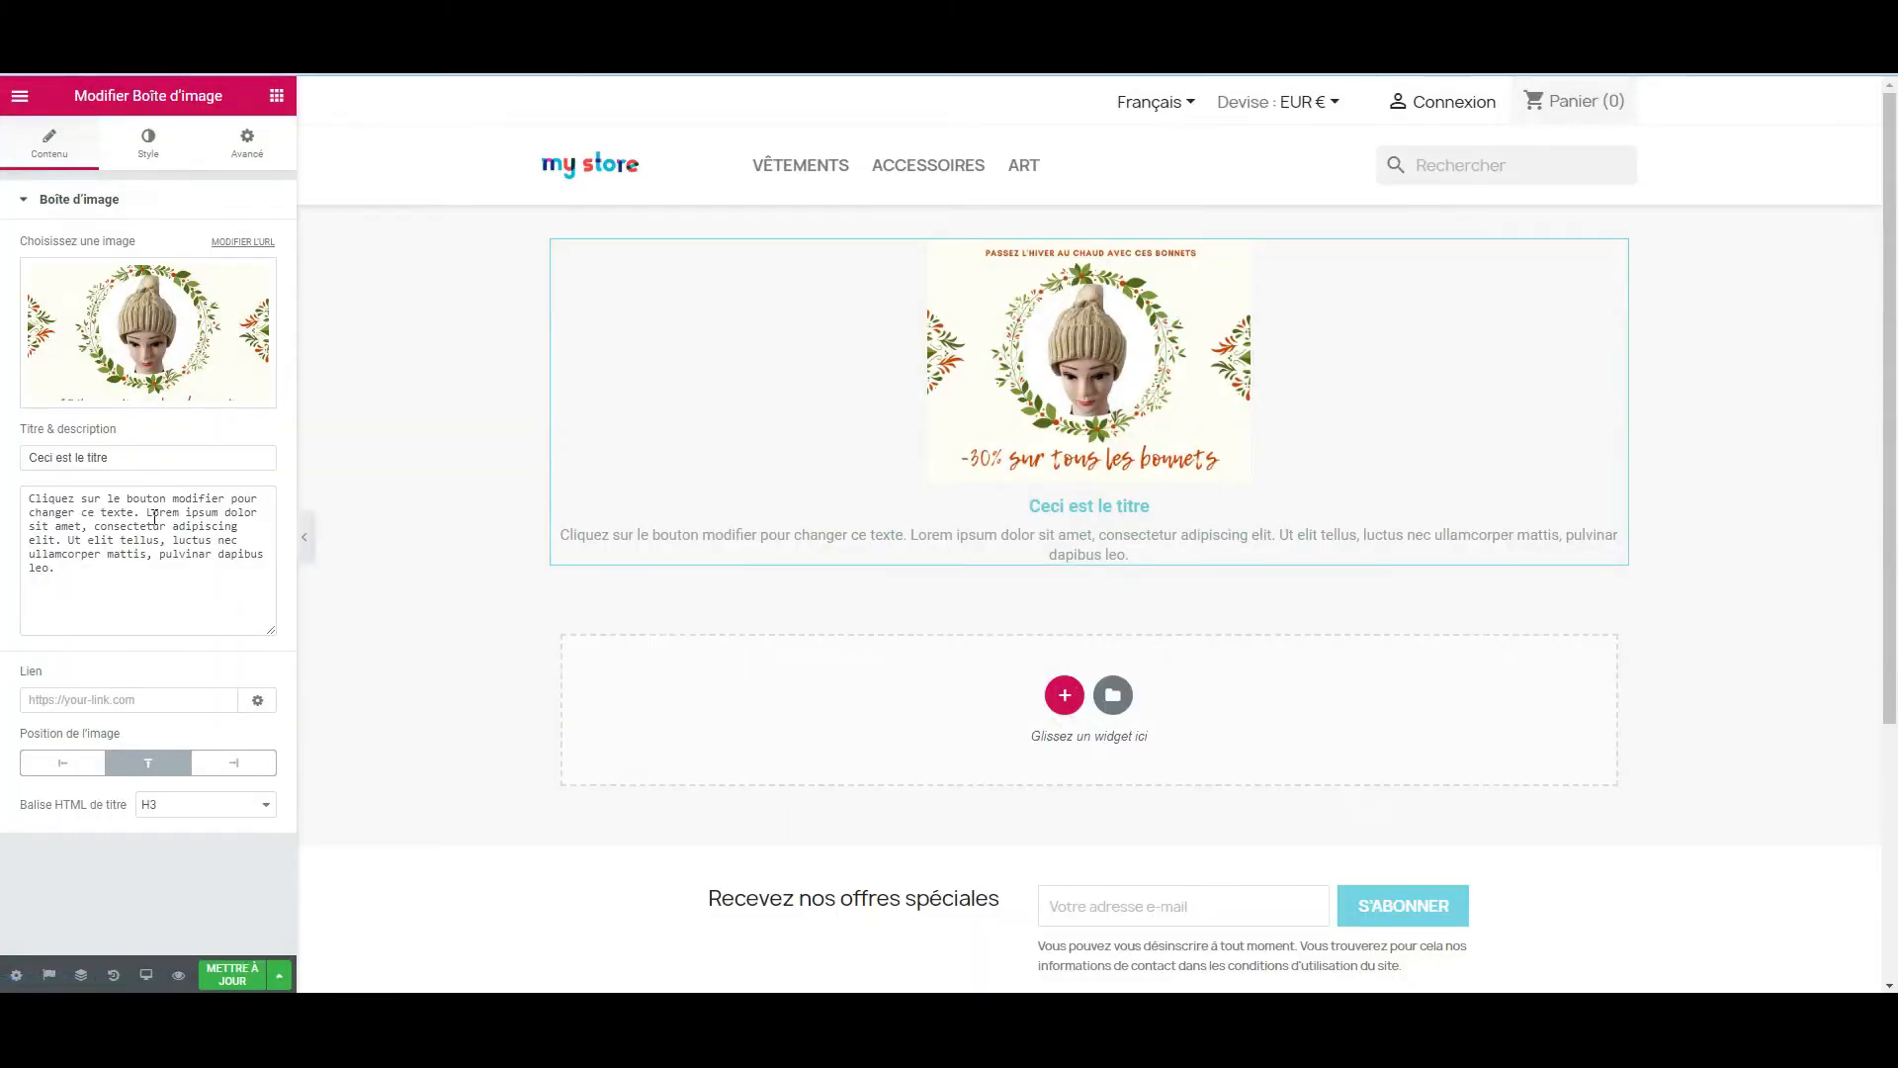
- Replace the image box's placeholder title with "Le joli bonnet"
left_click_drag(134, 462, 10, 460)
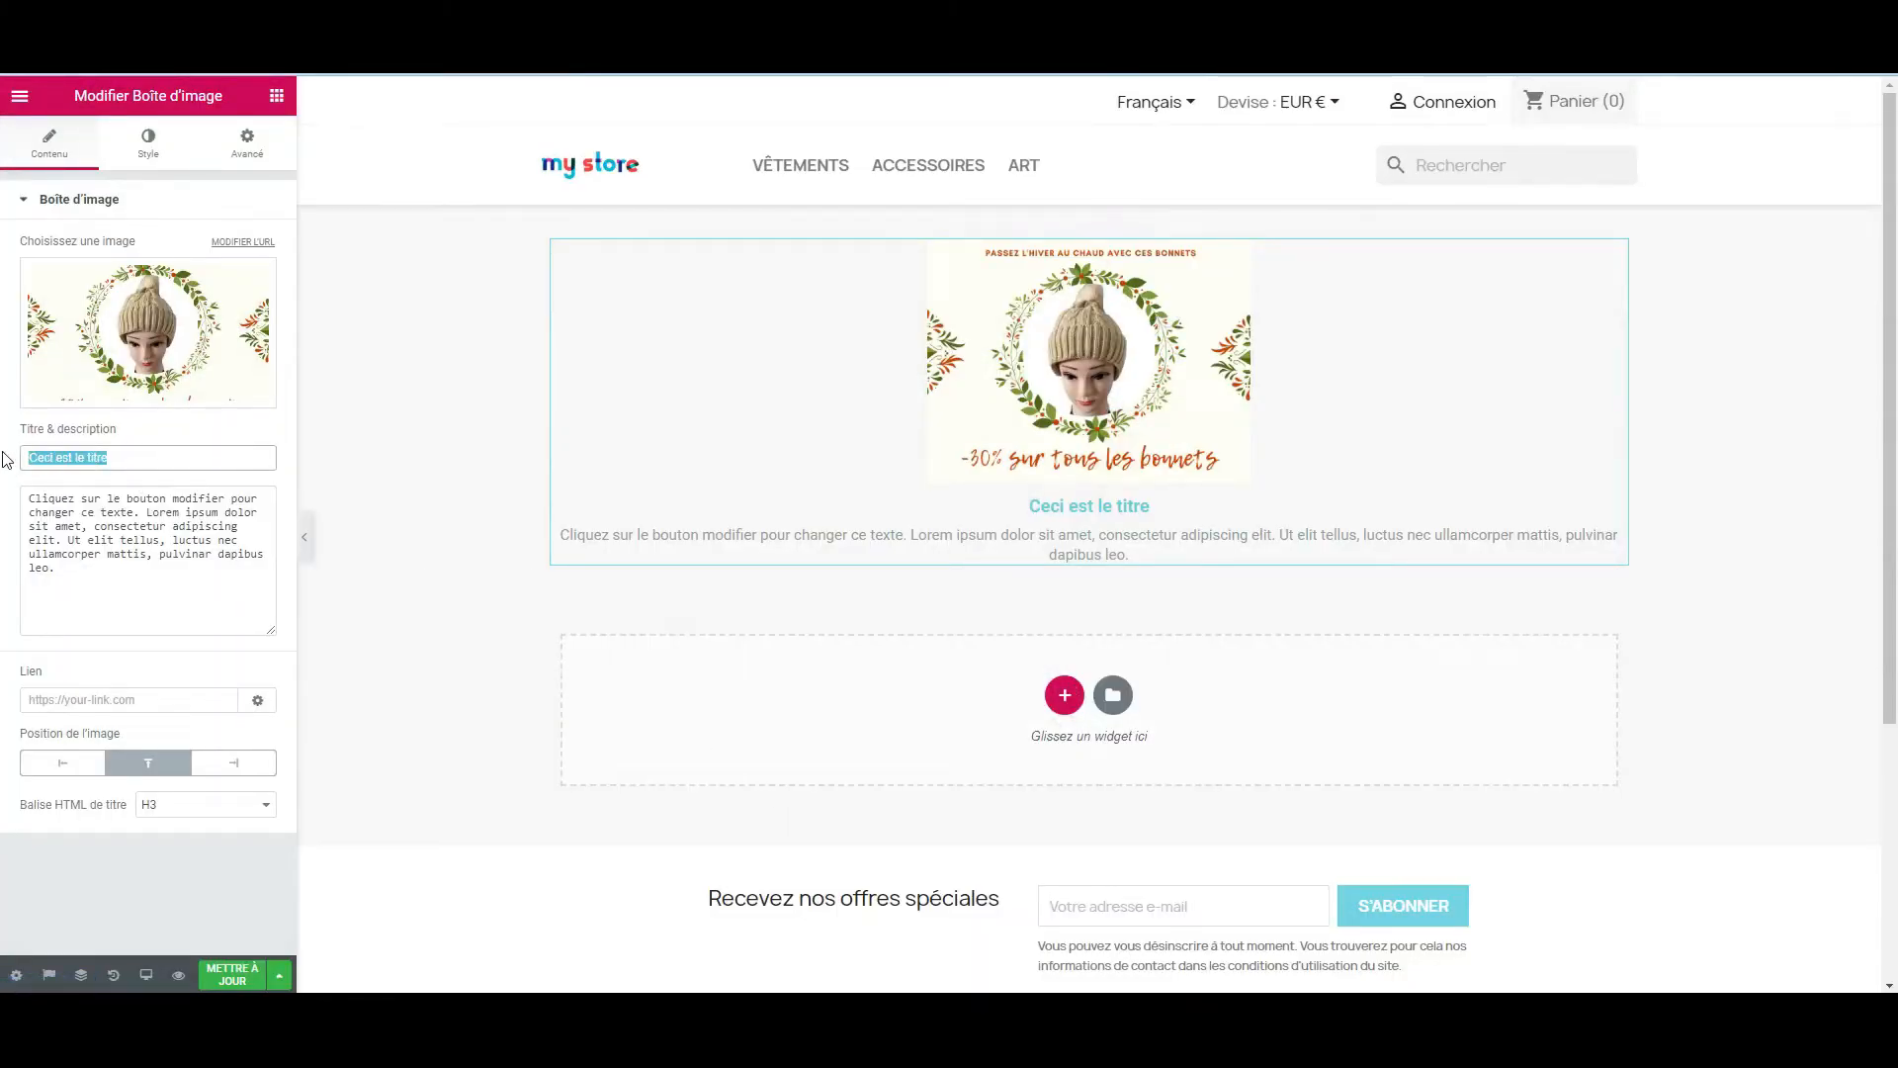
type("Le joli bonnet")
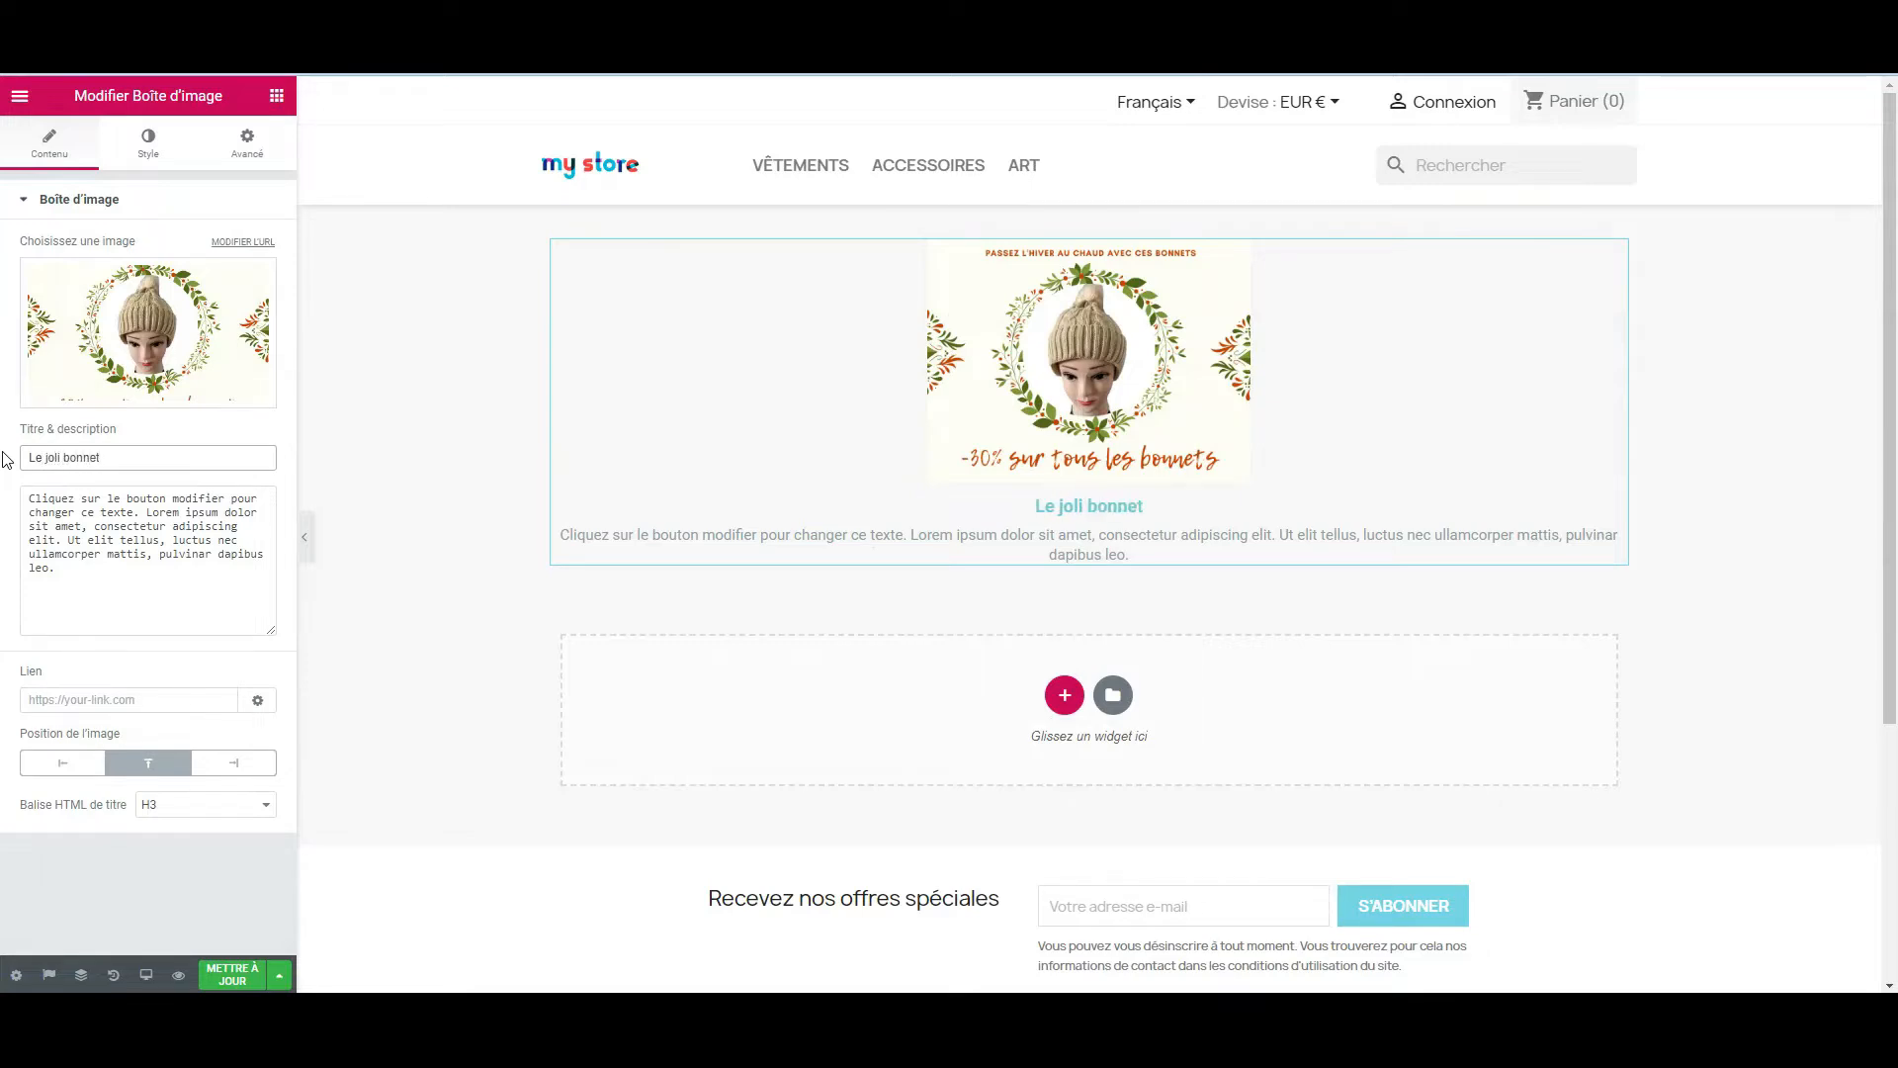
left_click(82, 553)
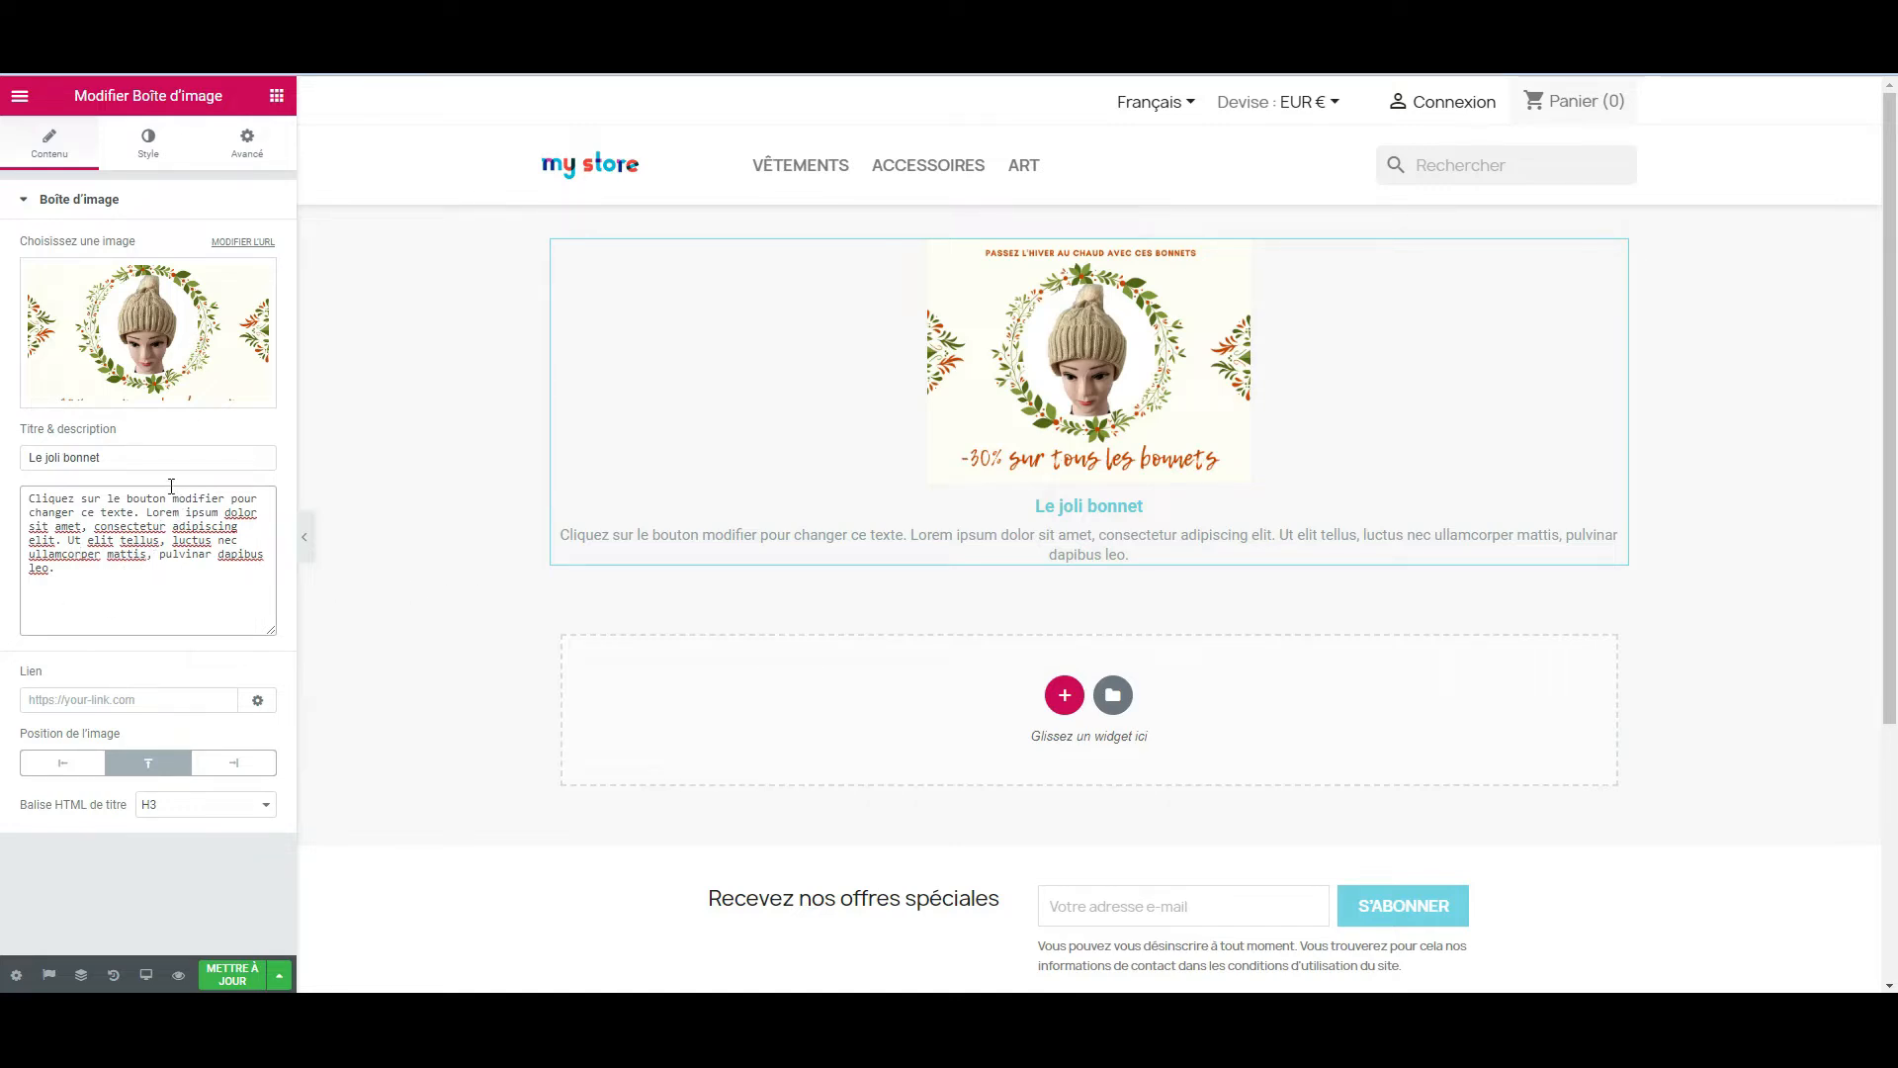
- Enter alt text describing the bonnet for the image and set the image's title attribute to "joli bonnet beige"
mouse_move(193, 341)
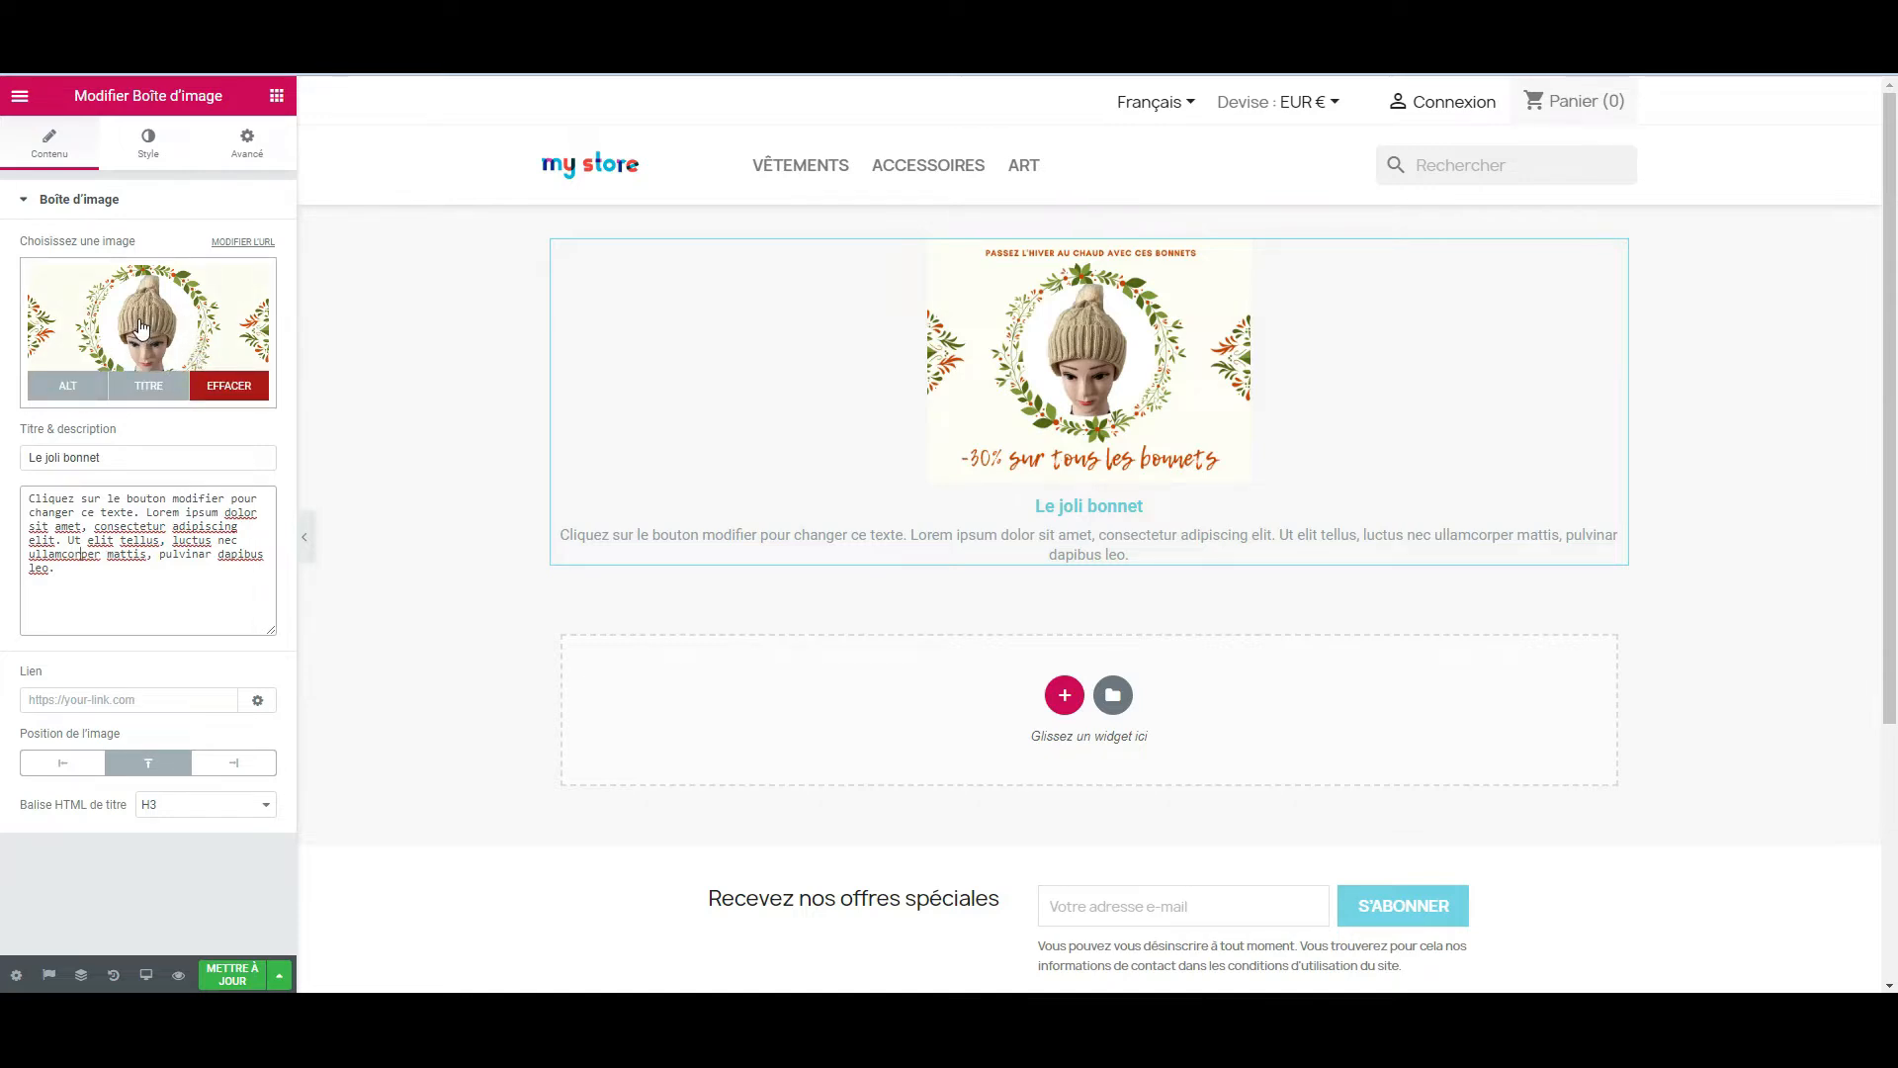
left_click(57, 391)
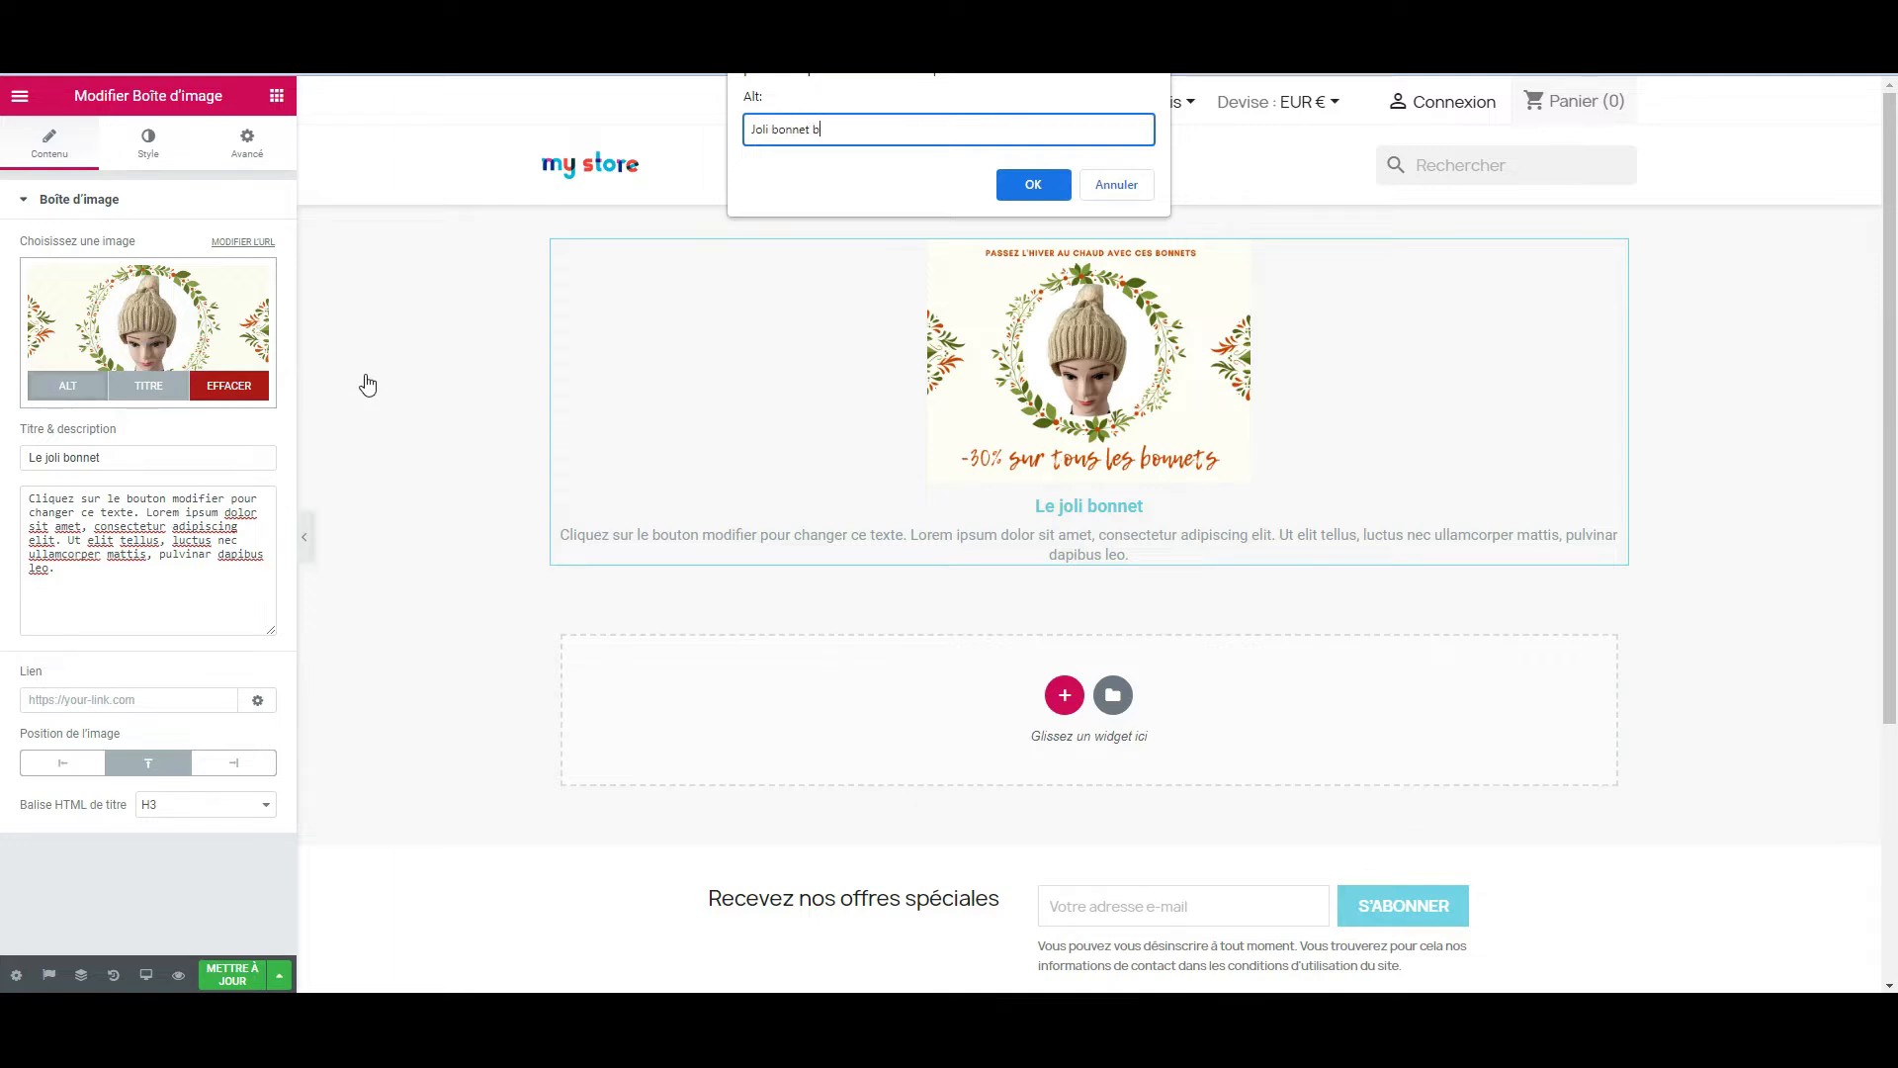
key("Return")
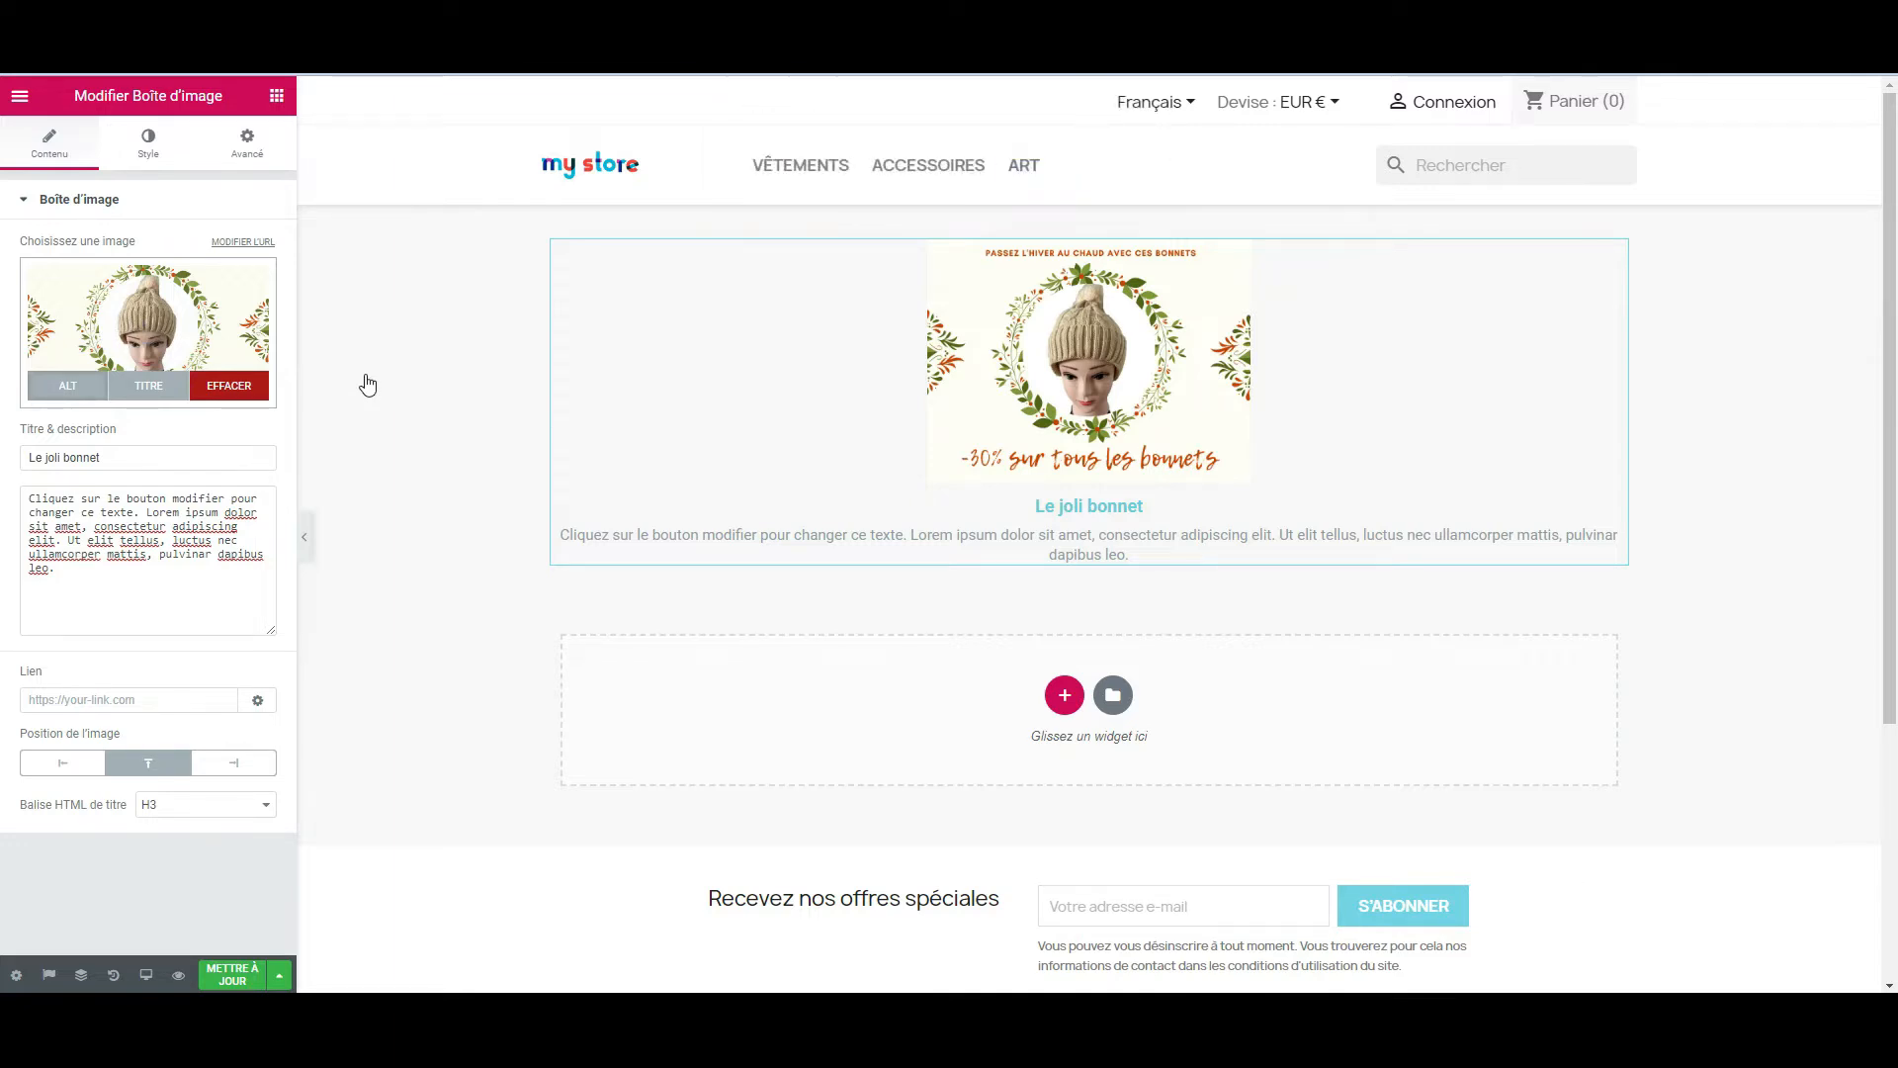
left_click(143, 386)
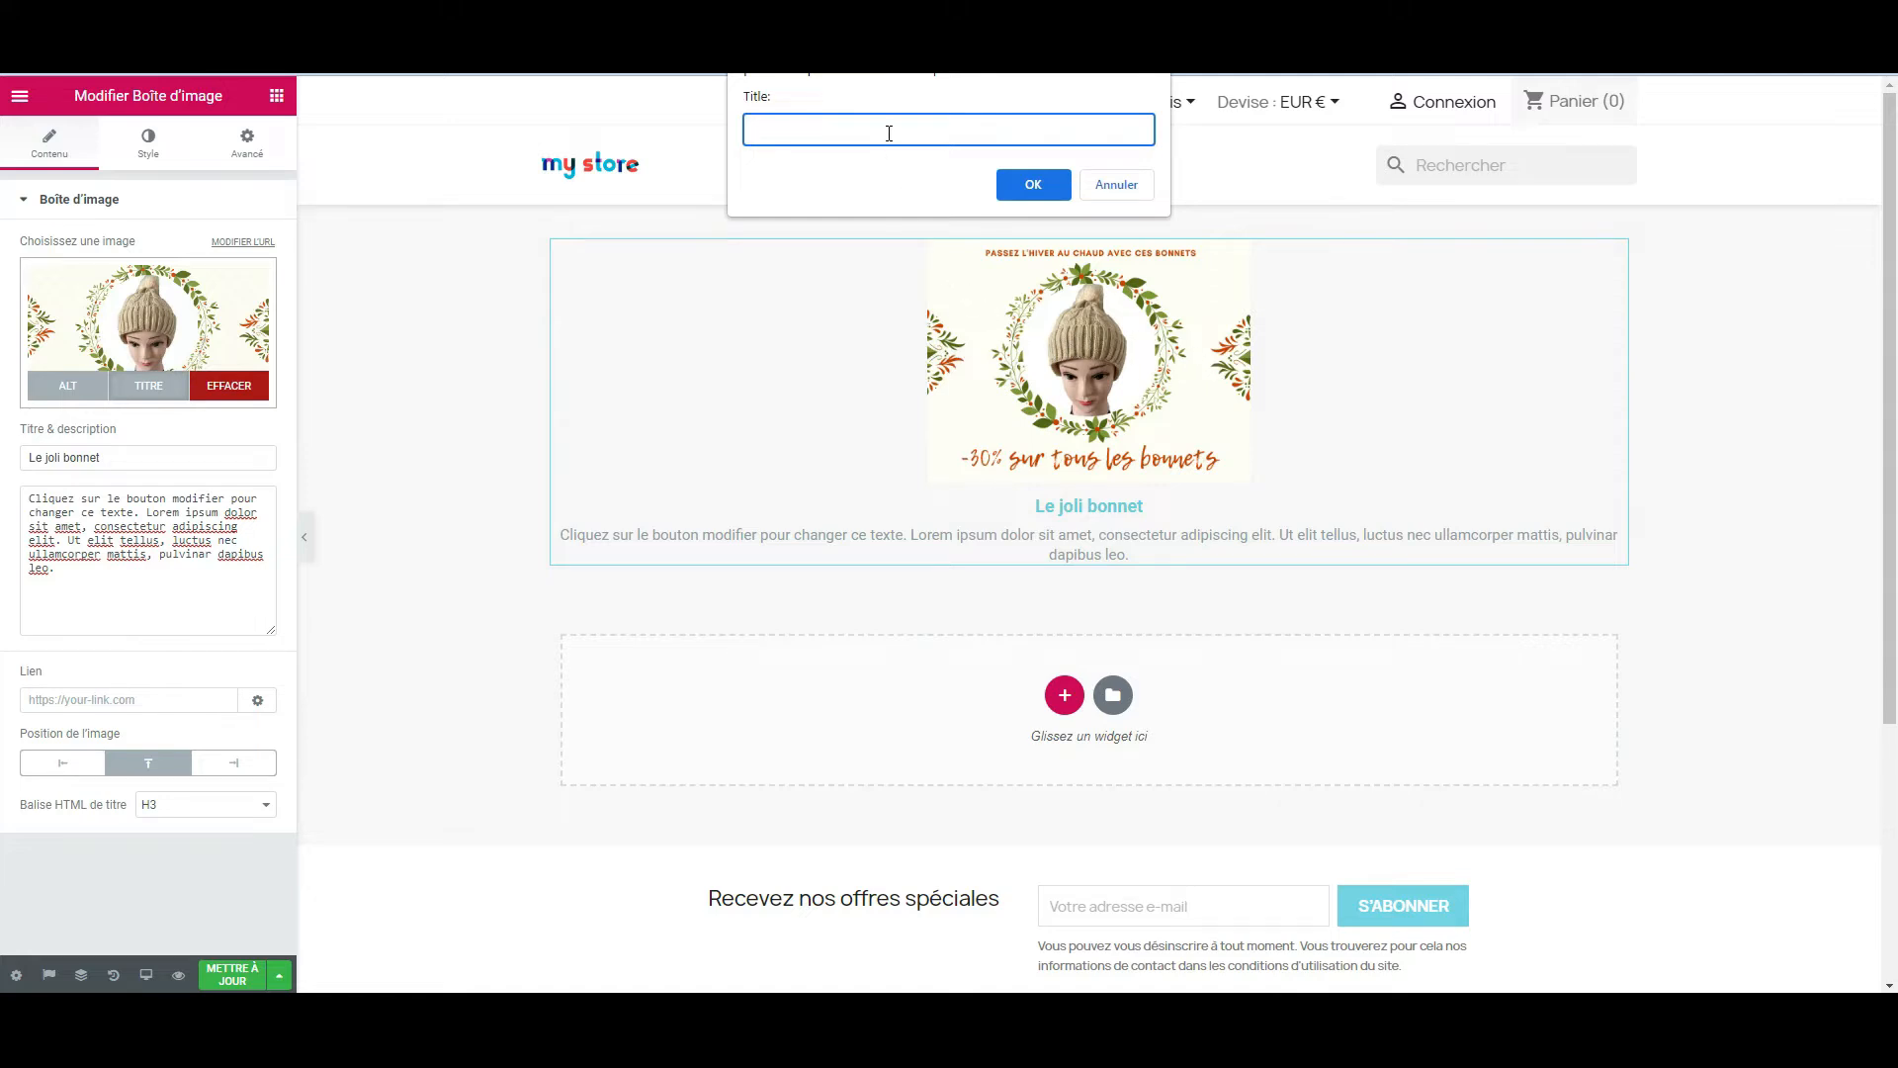
type("joli bonnet beige")
key("Return")
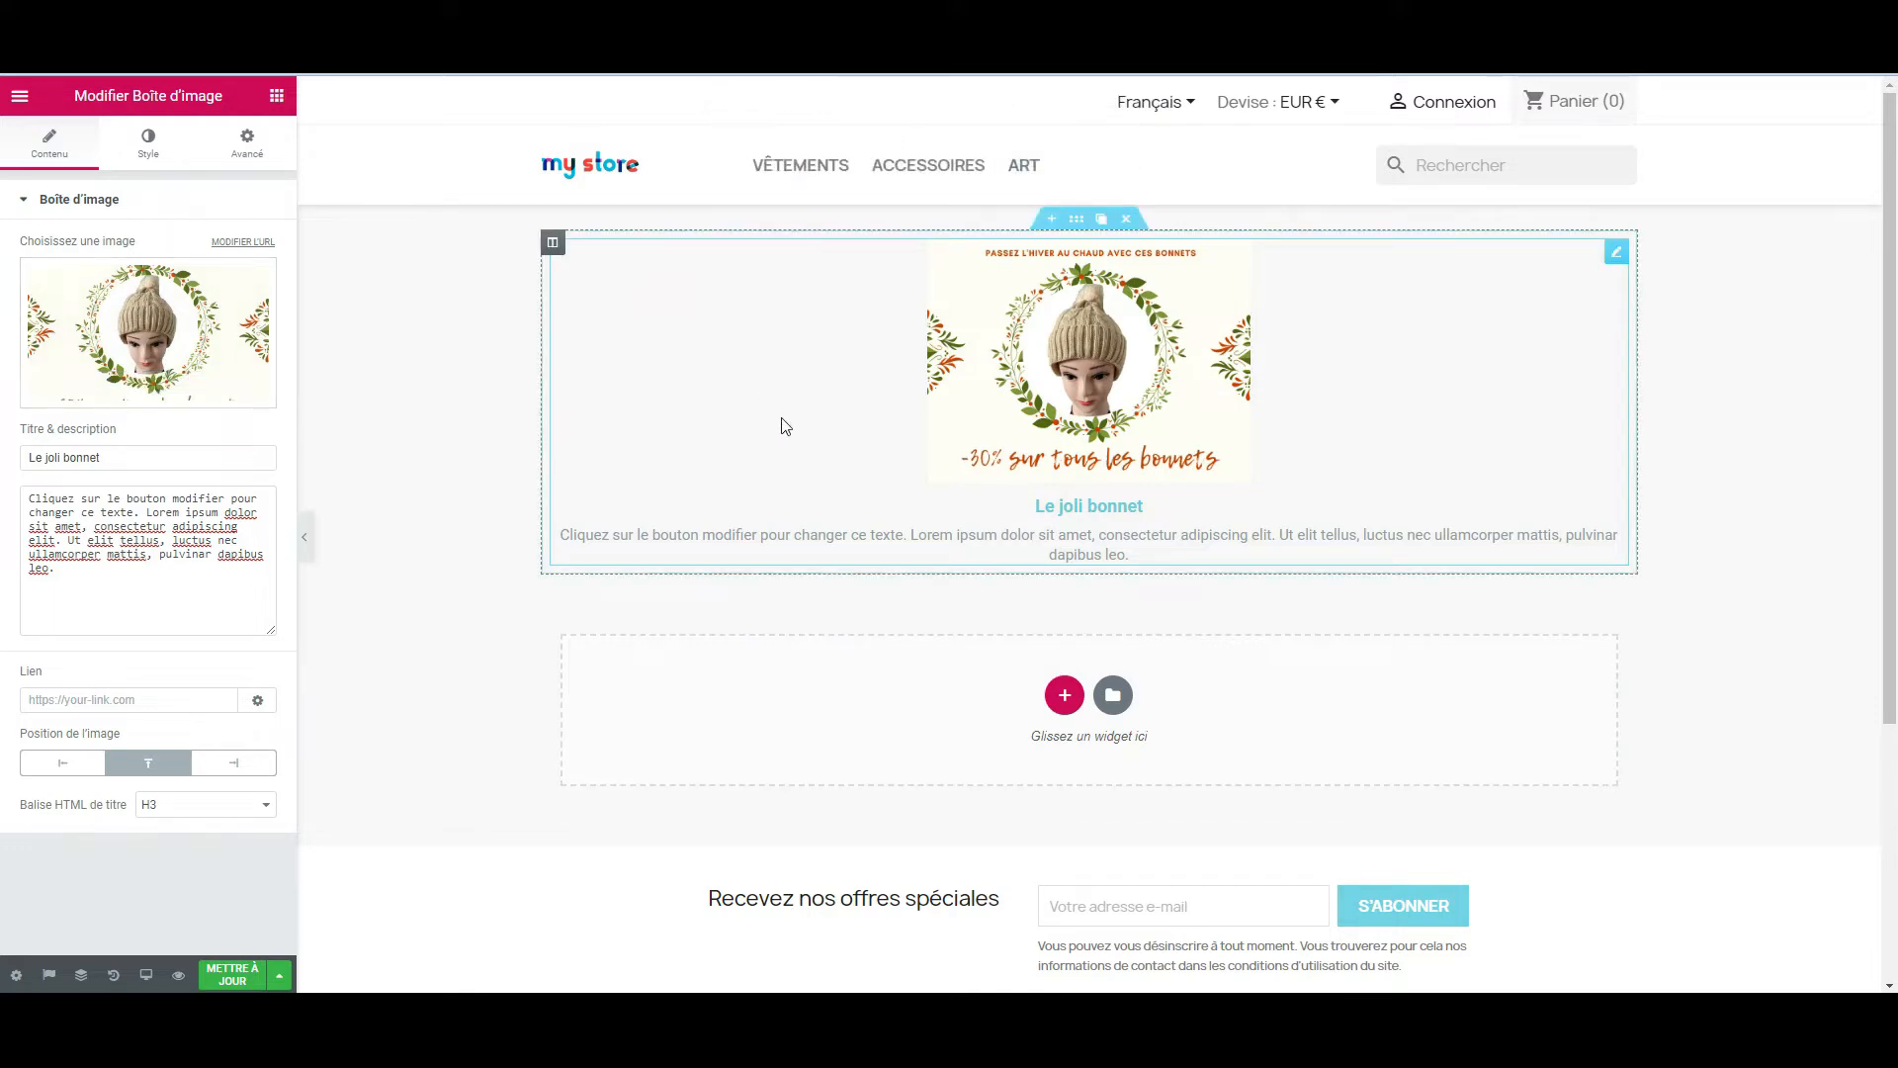
left_click_drag(103, 459, 24, 463)
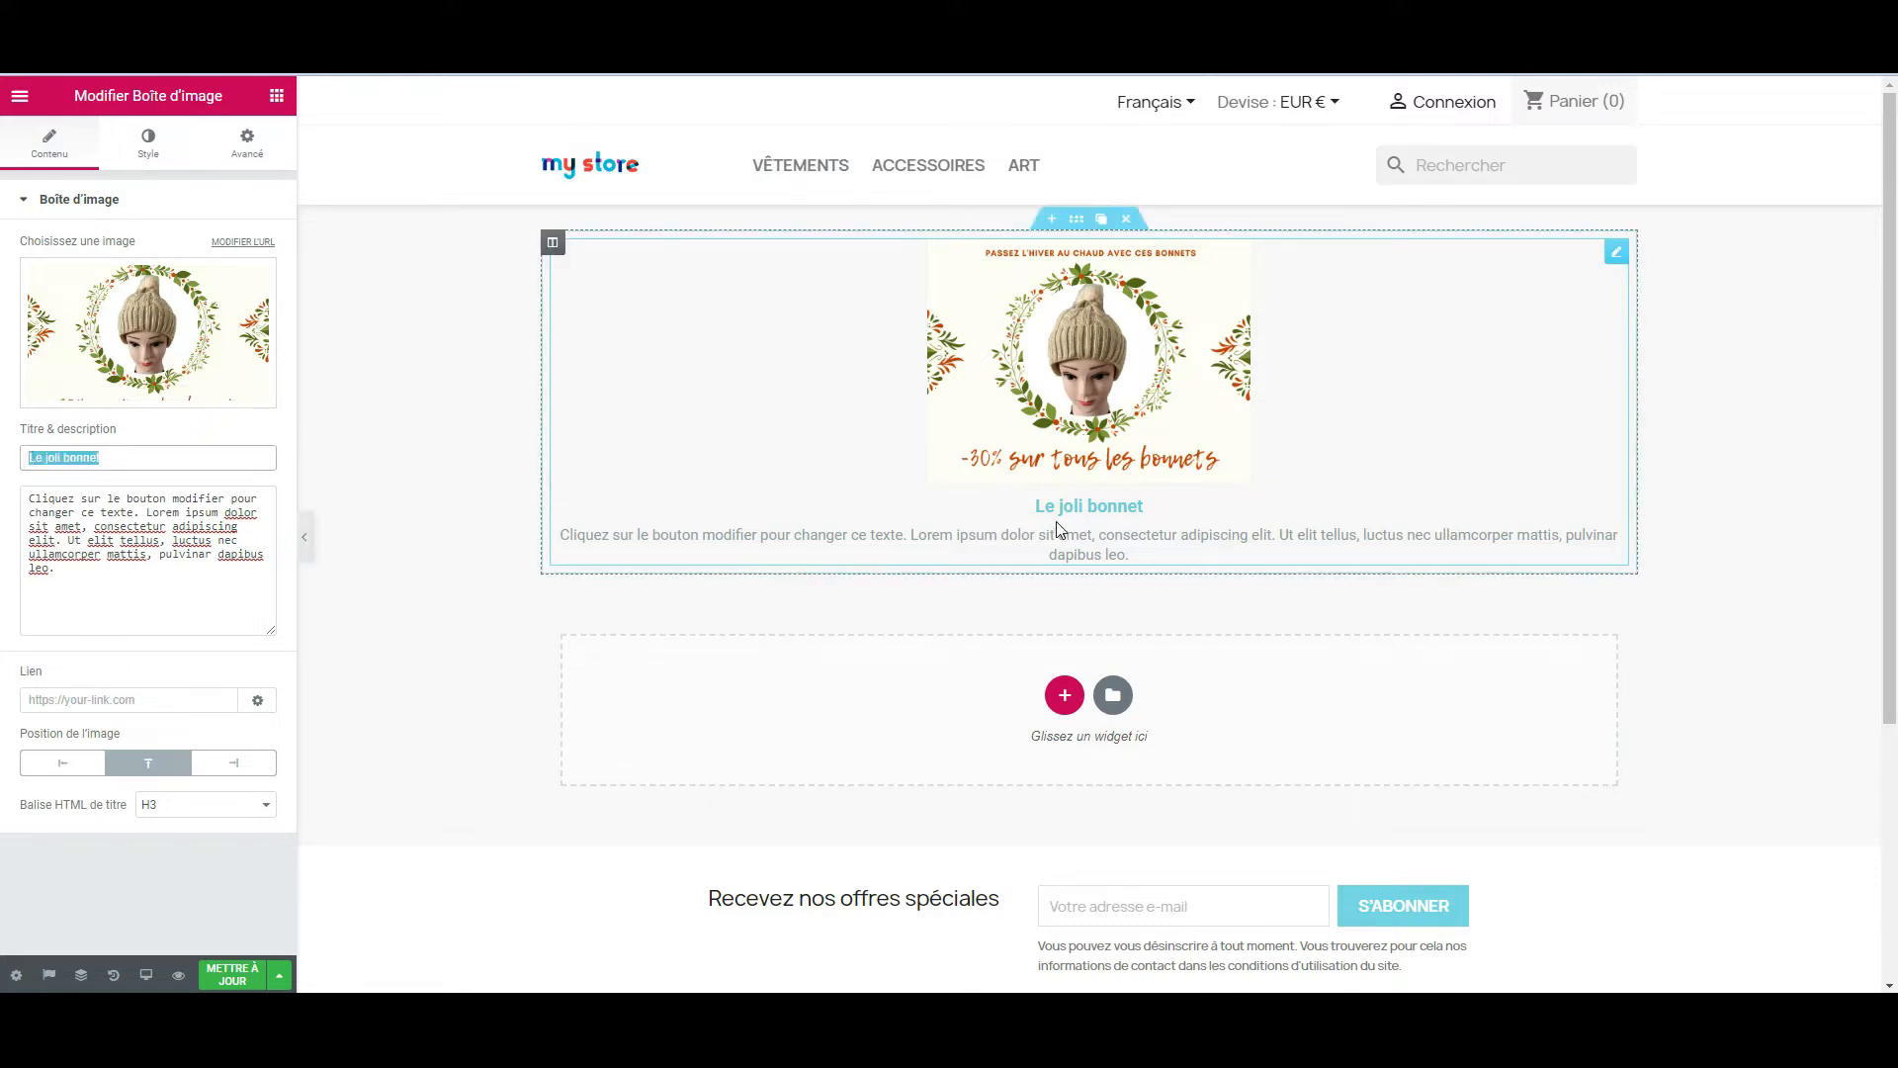
left_click_drag(93, 584, 20, 499)
left_click_drag(596, 526, 806, 319)
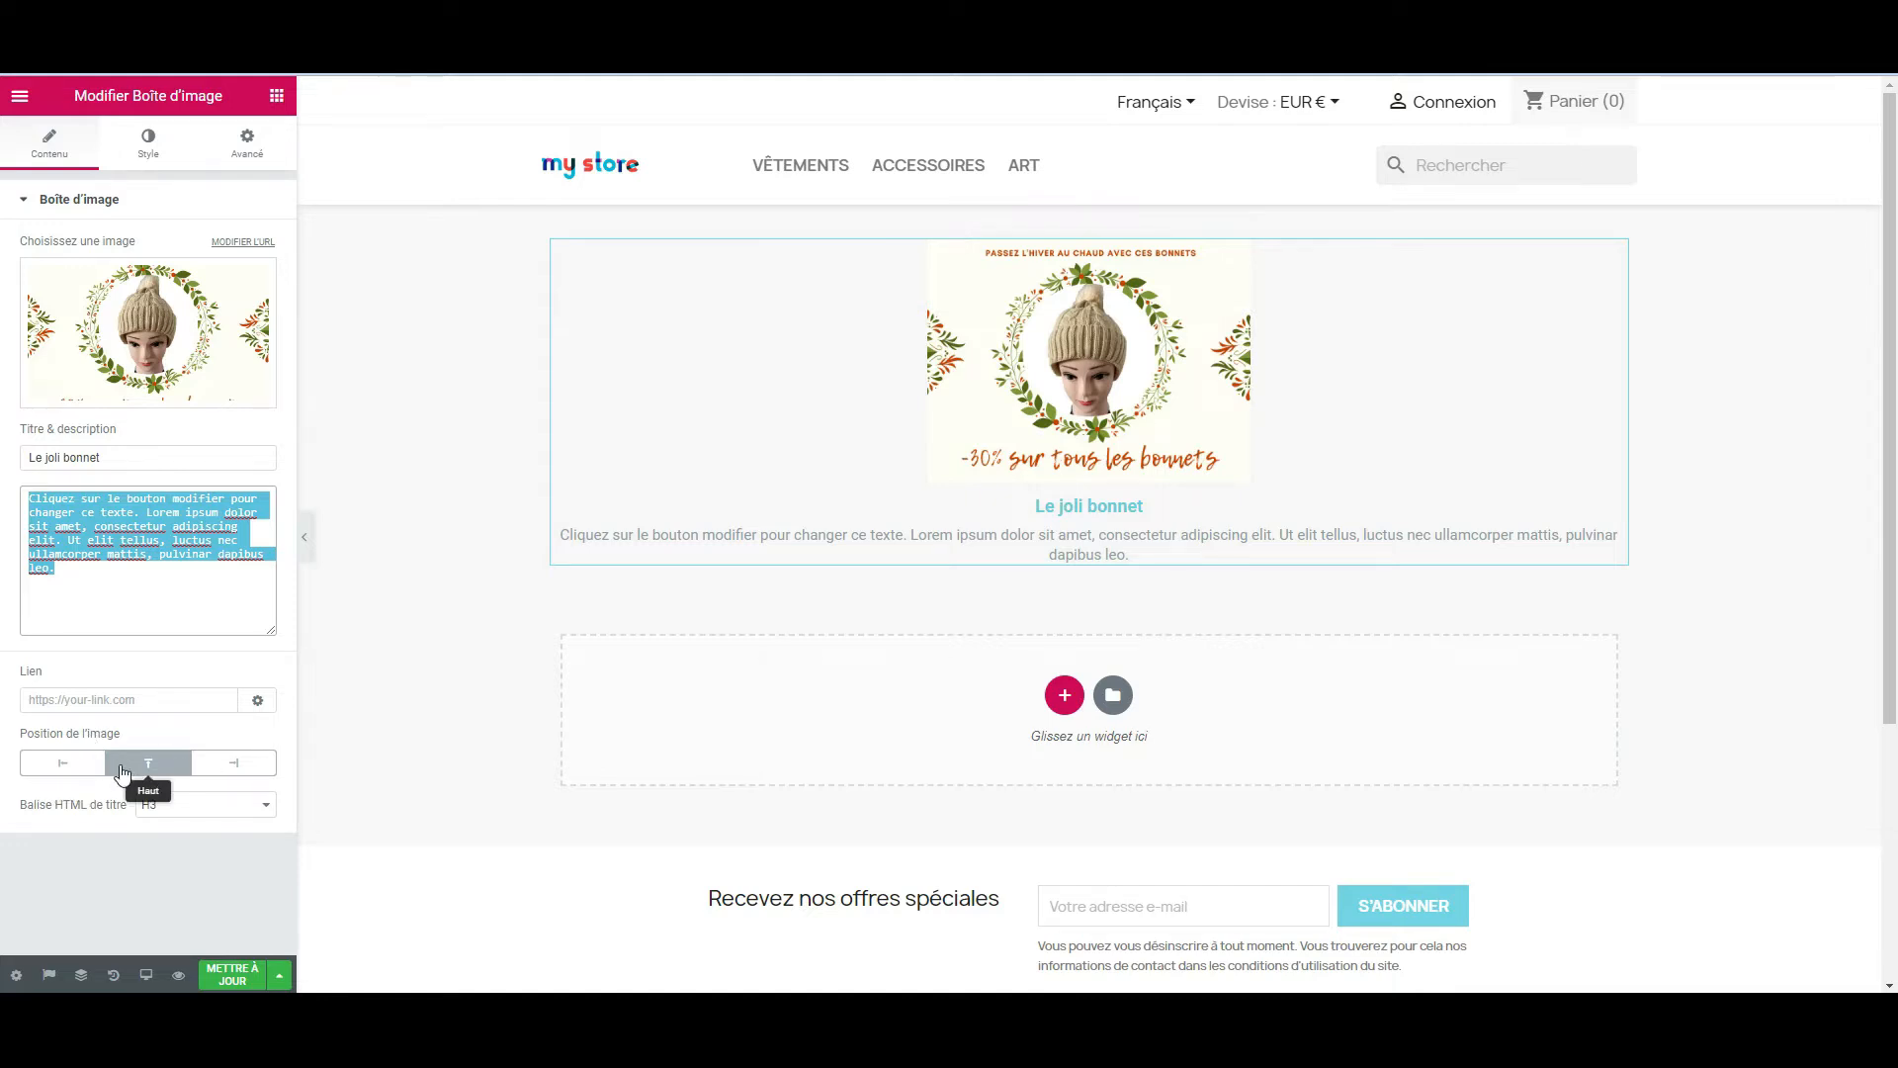
- Try the image beside the text on either side, restore its Haut position, and keep H3 as the title's HTML tag
left_click(71, 773)
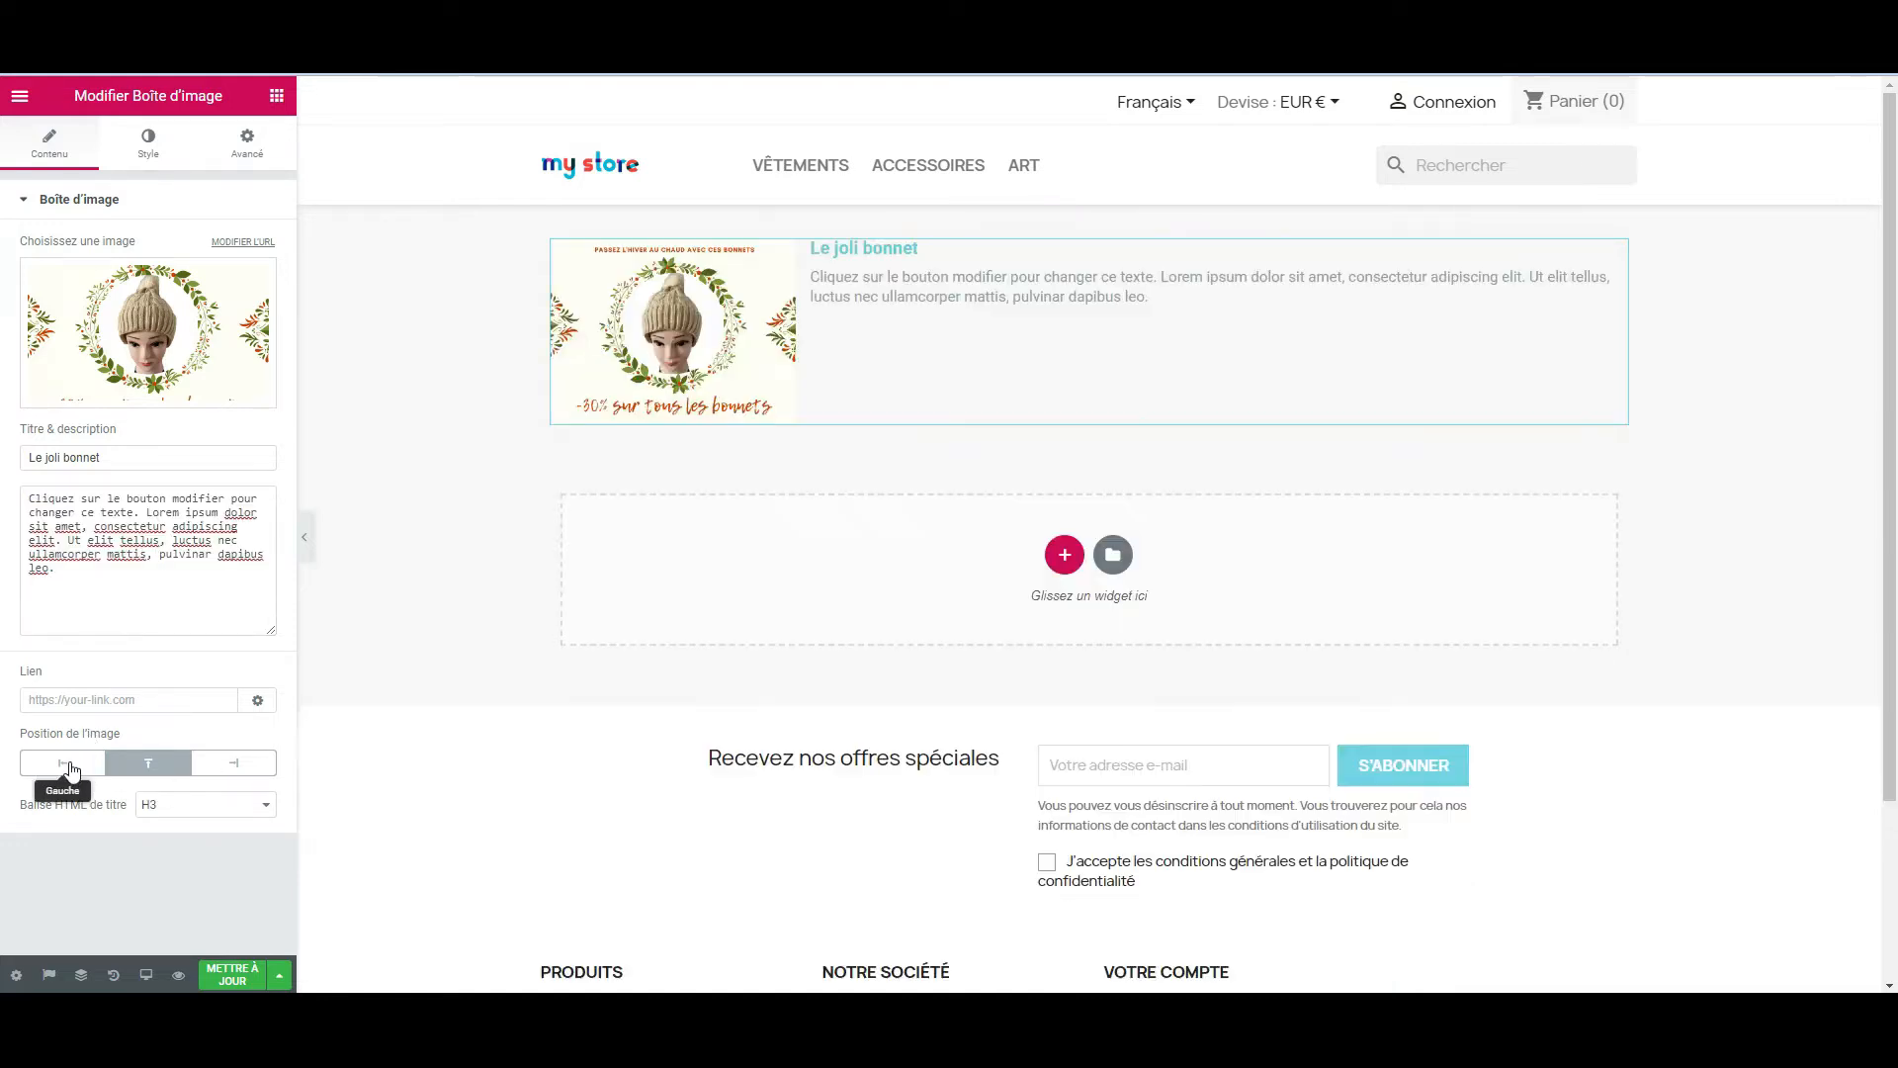
left_click(224, 768)
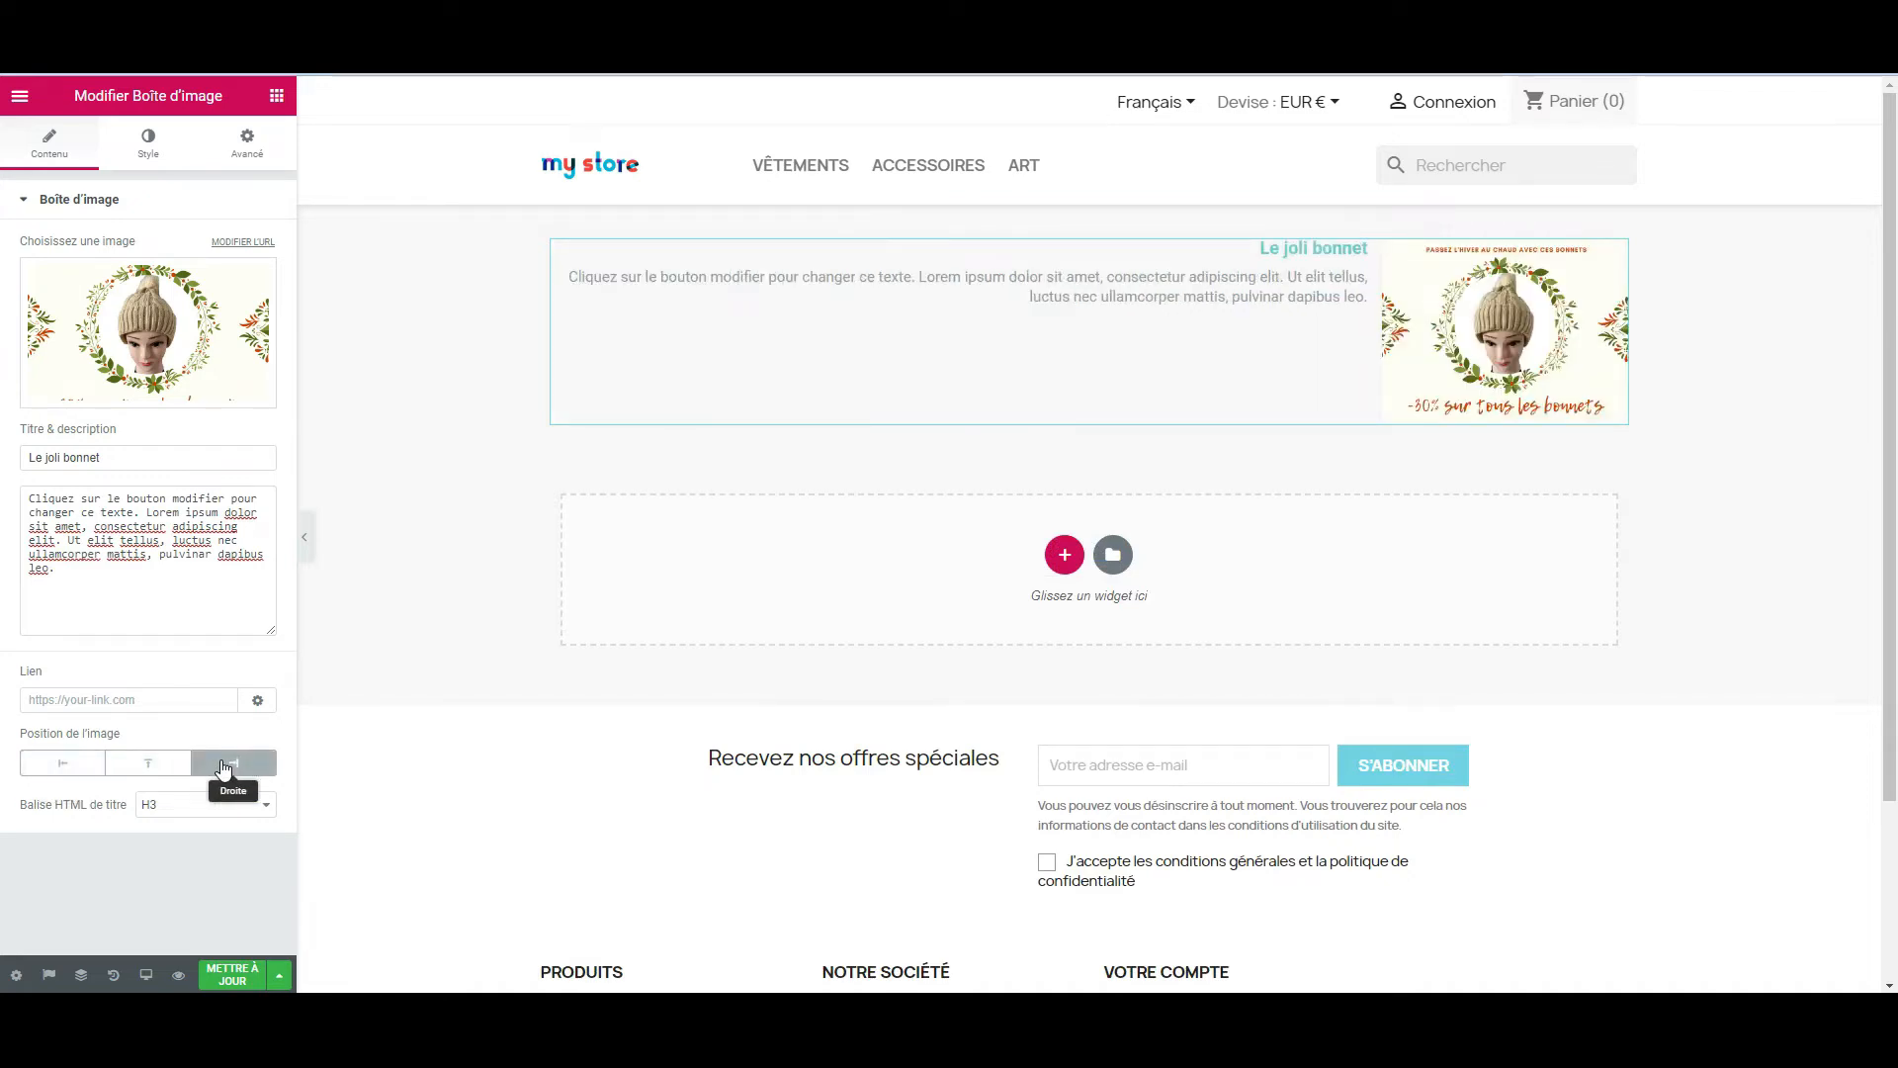
left_click(149, 766)
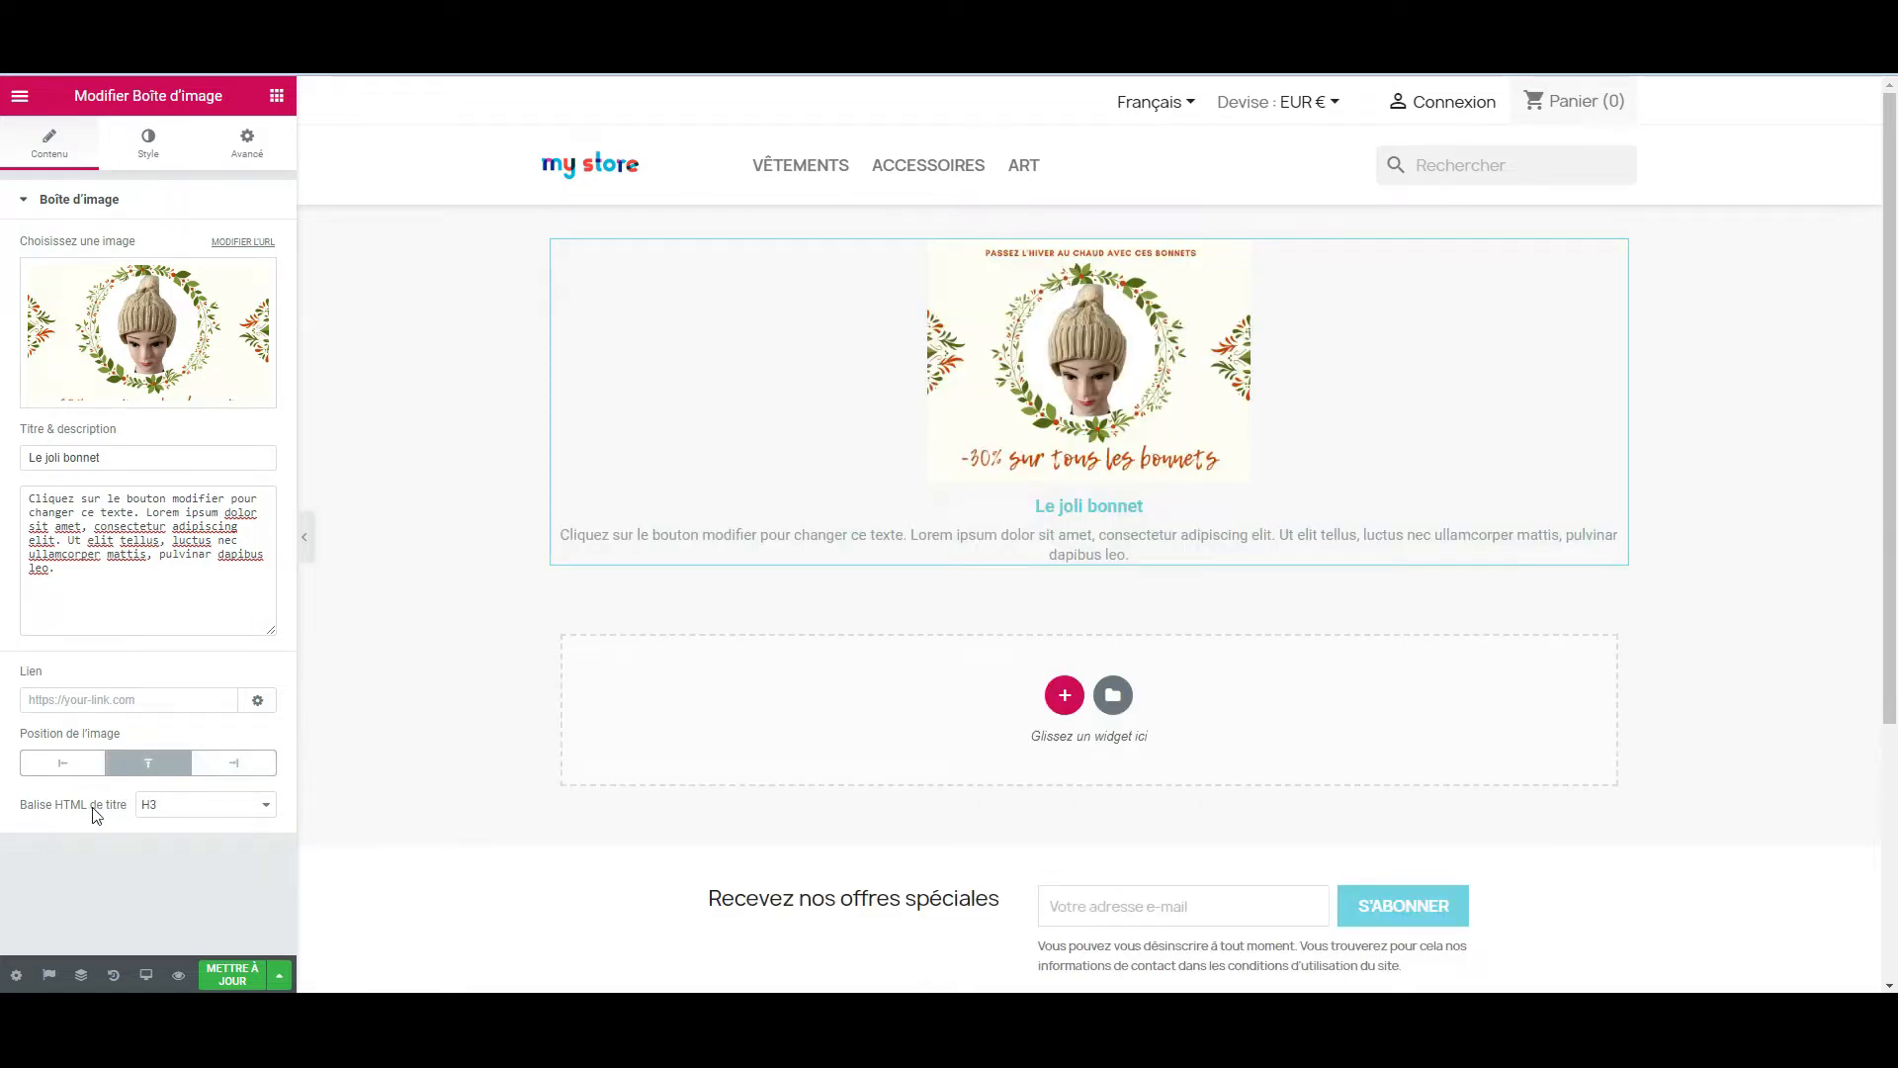
left_click(224, 809)
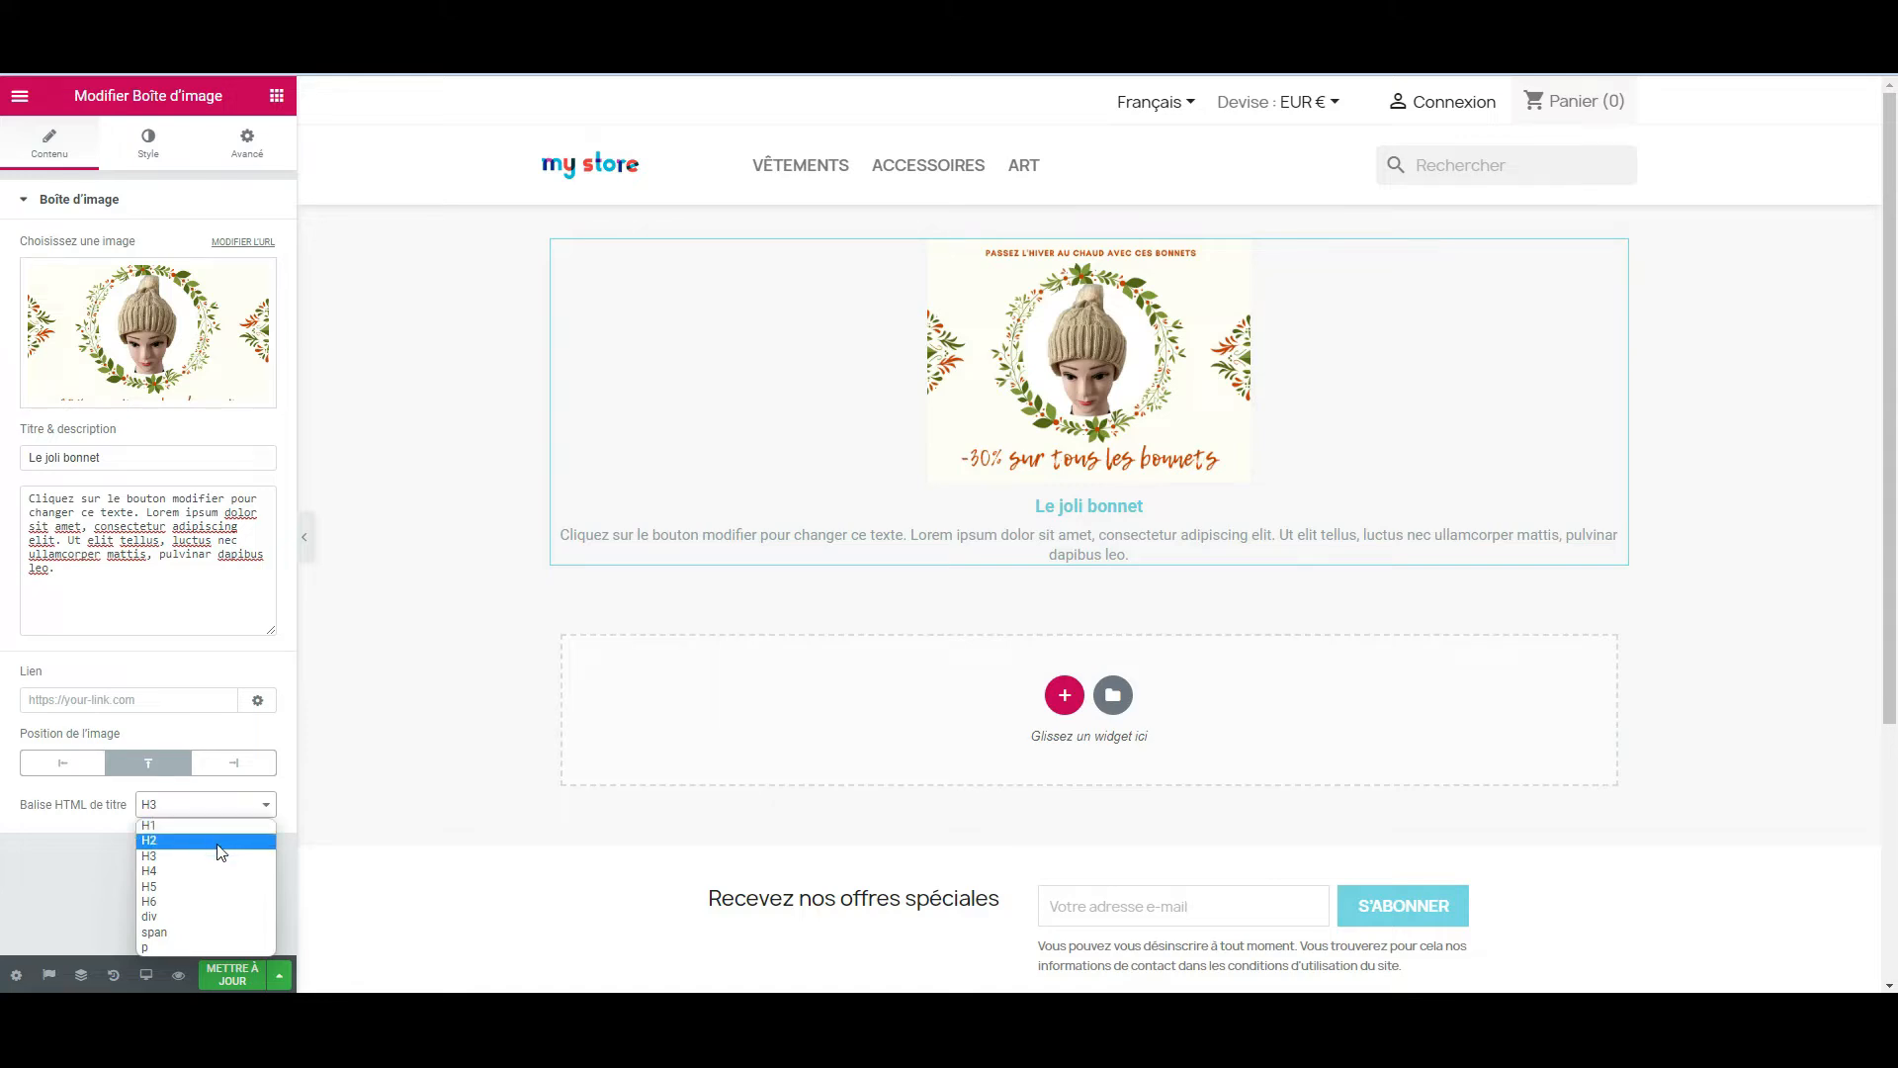
left_click(222, 856)
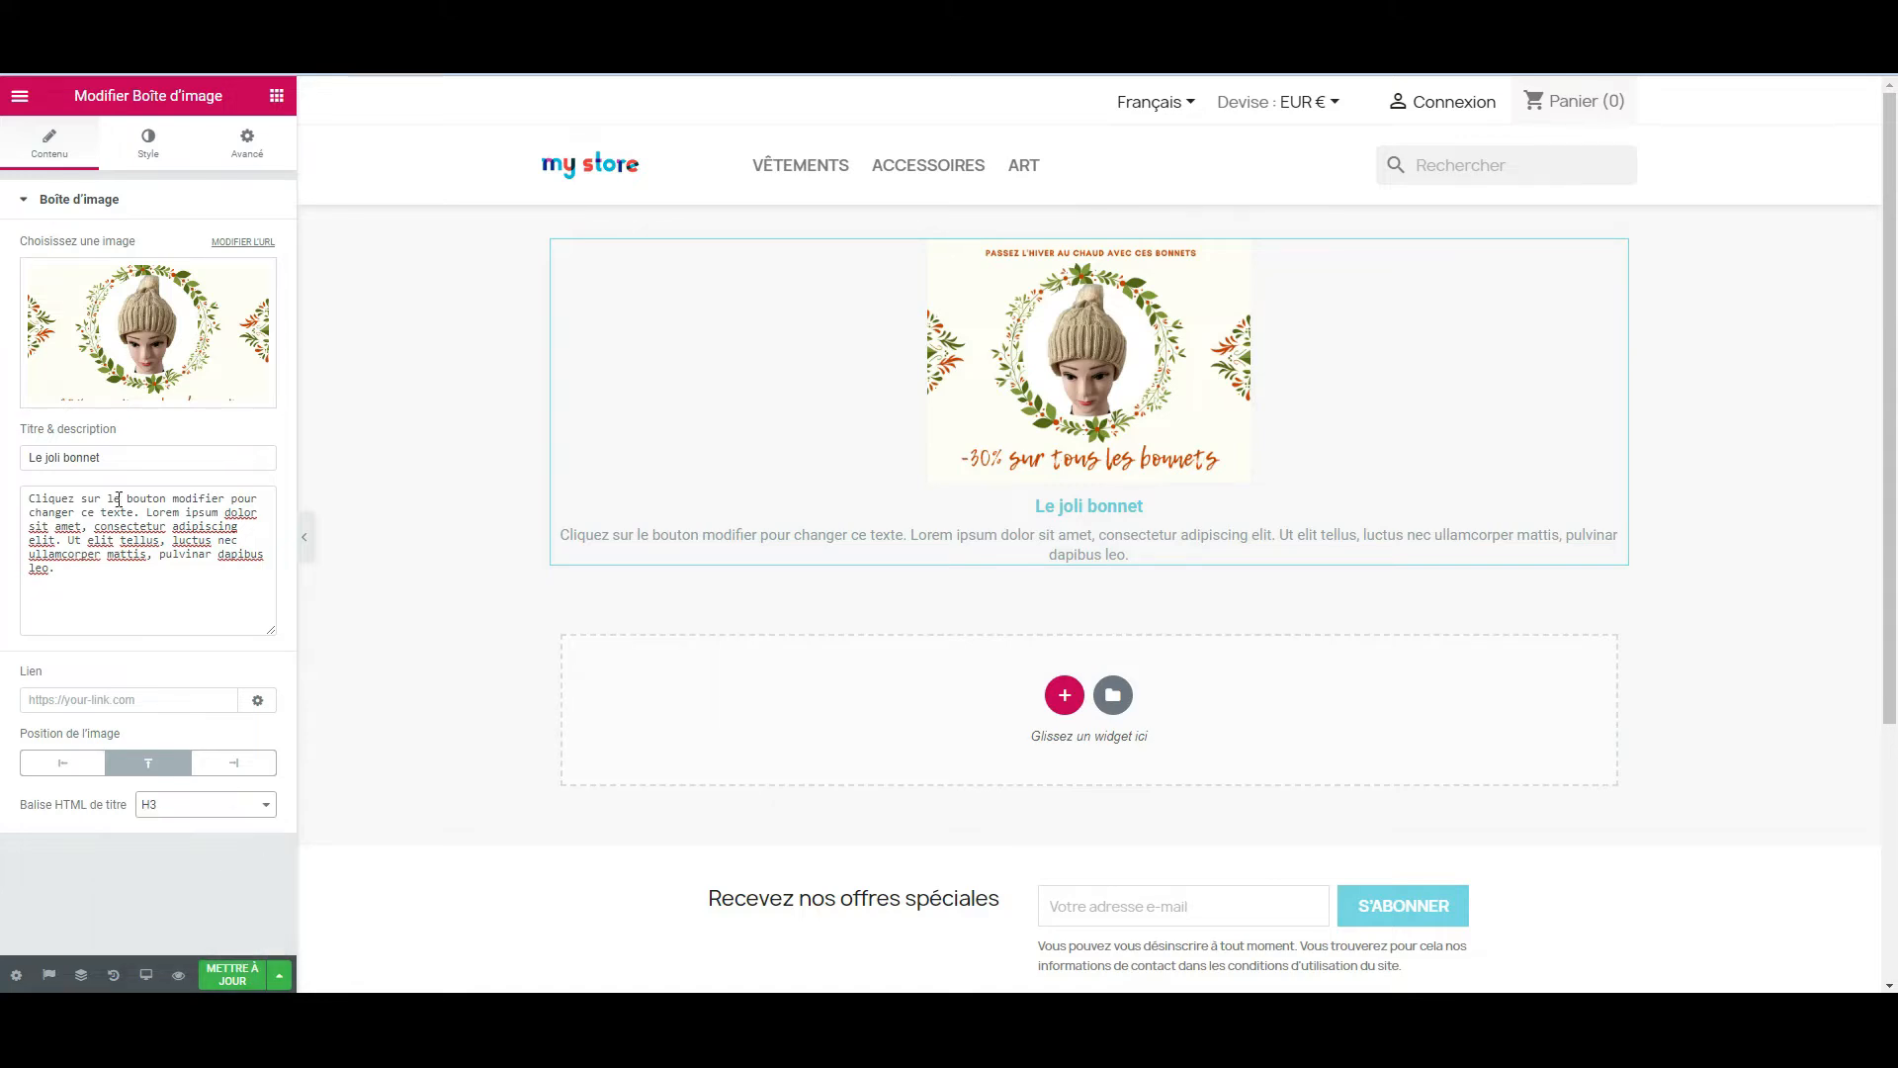
- Set the image's spacing to 21 and its width to 42% in the image box's style settings
left_click(148, 150)
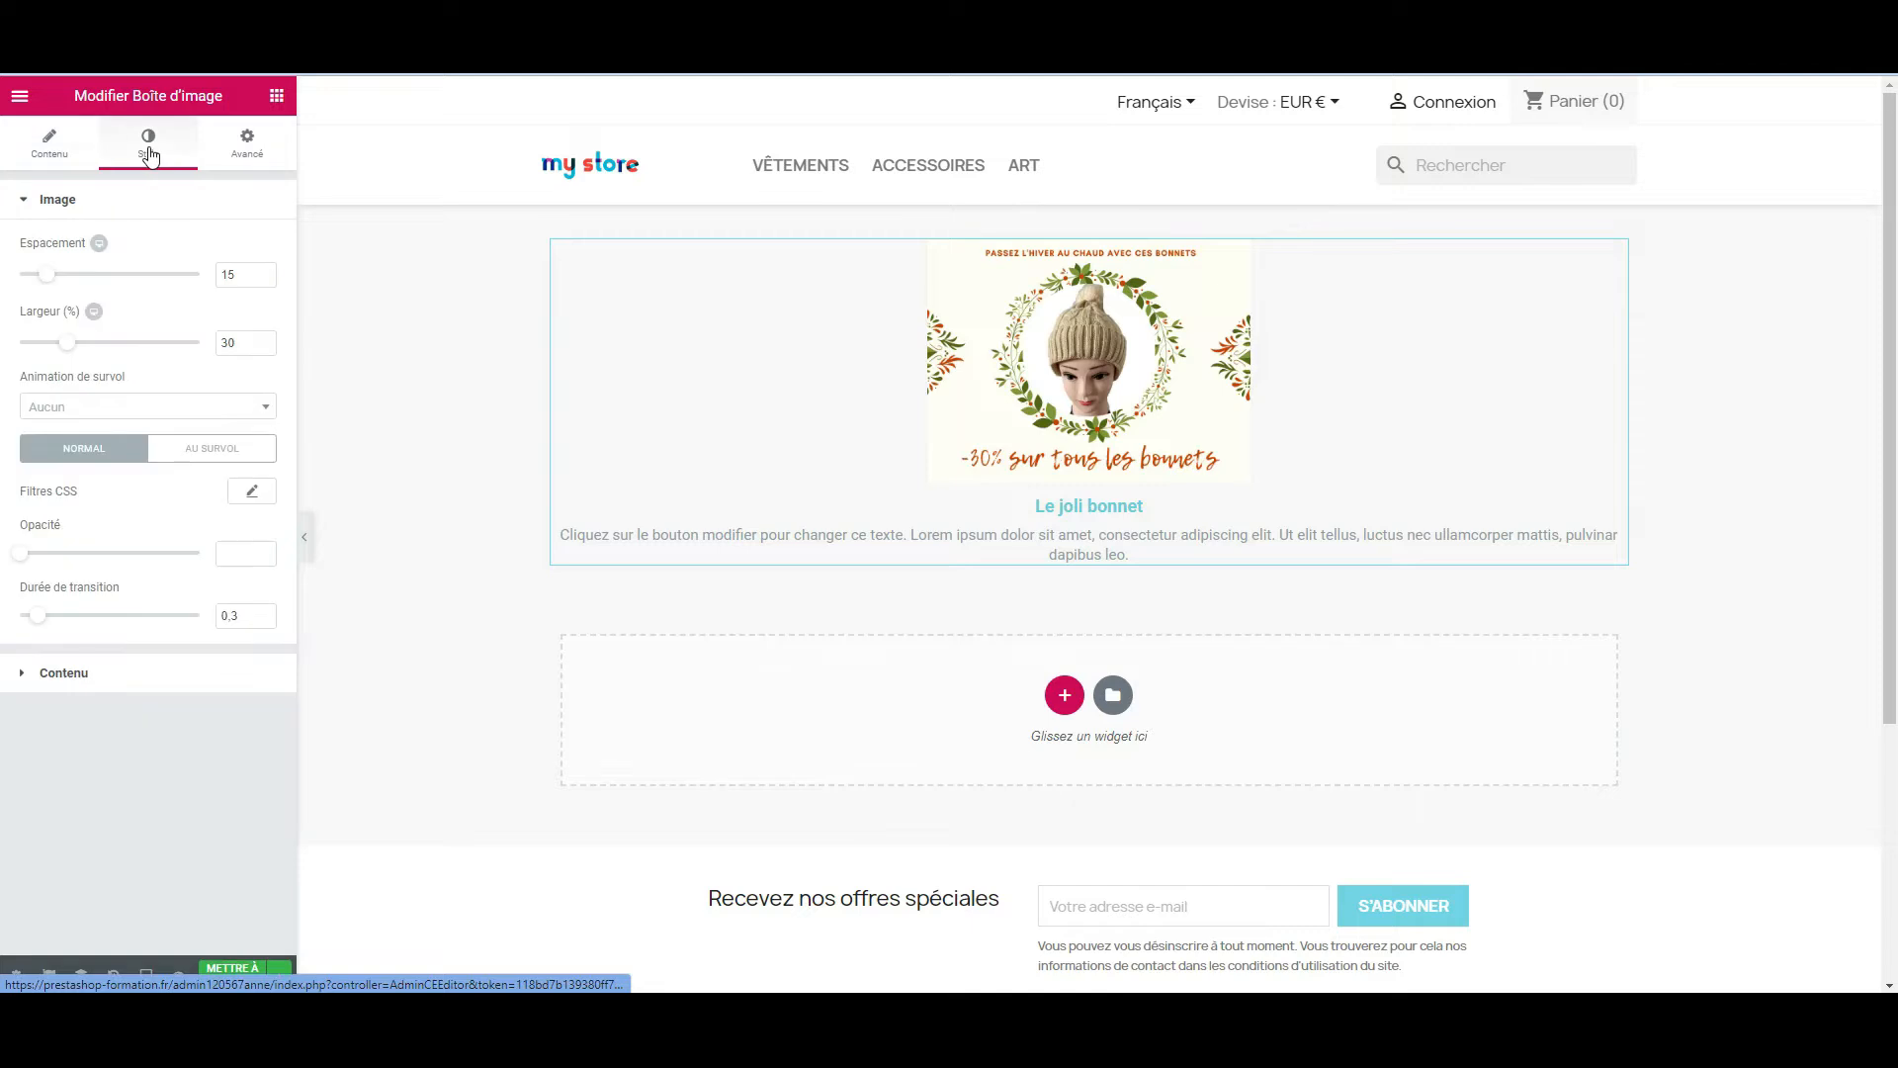
left_click_drag(47, 275, 91, 358)
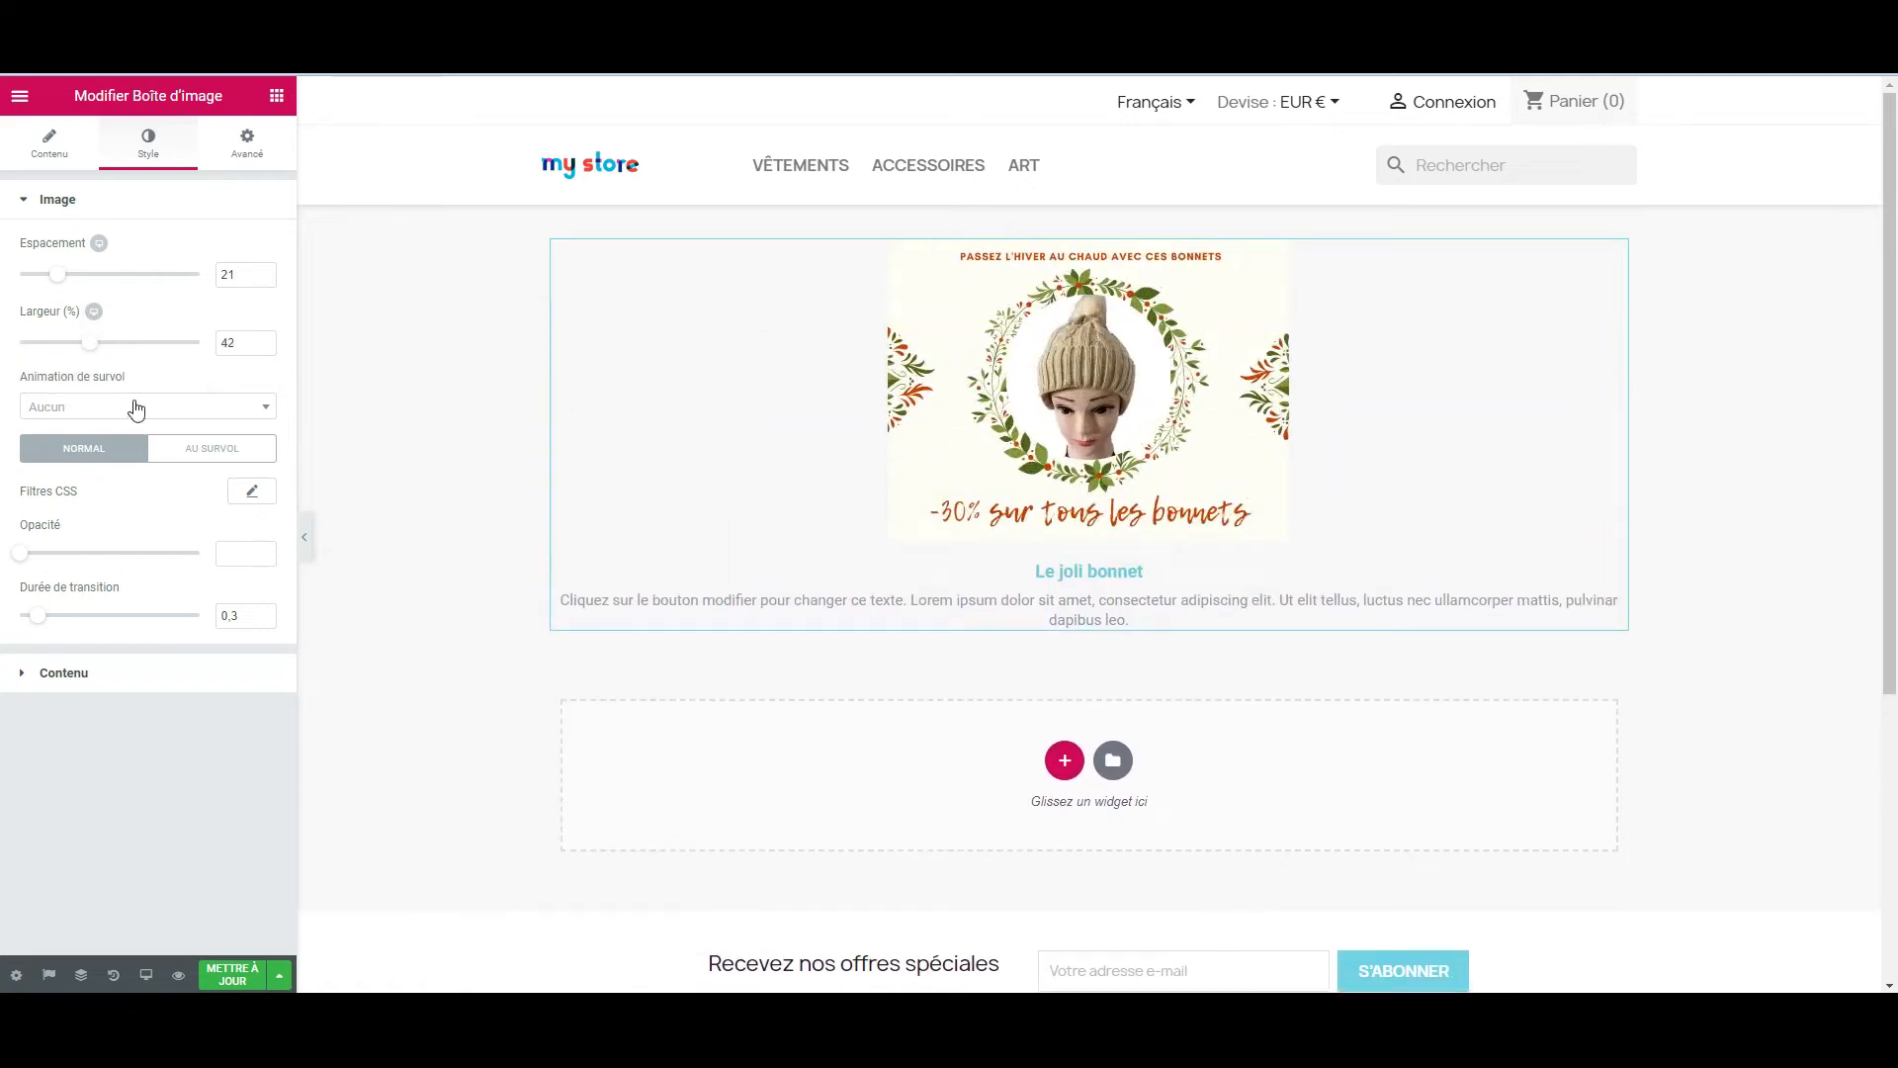
- Try the Pulse Grow and Wobble To Bottom Right hover animations on the image, and reset the hover animation to Aucun
left_click(136, 415)
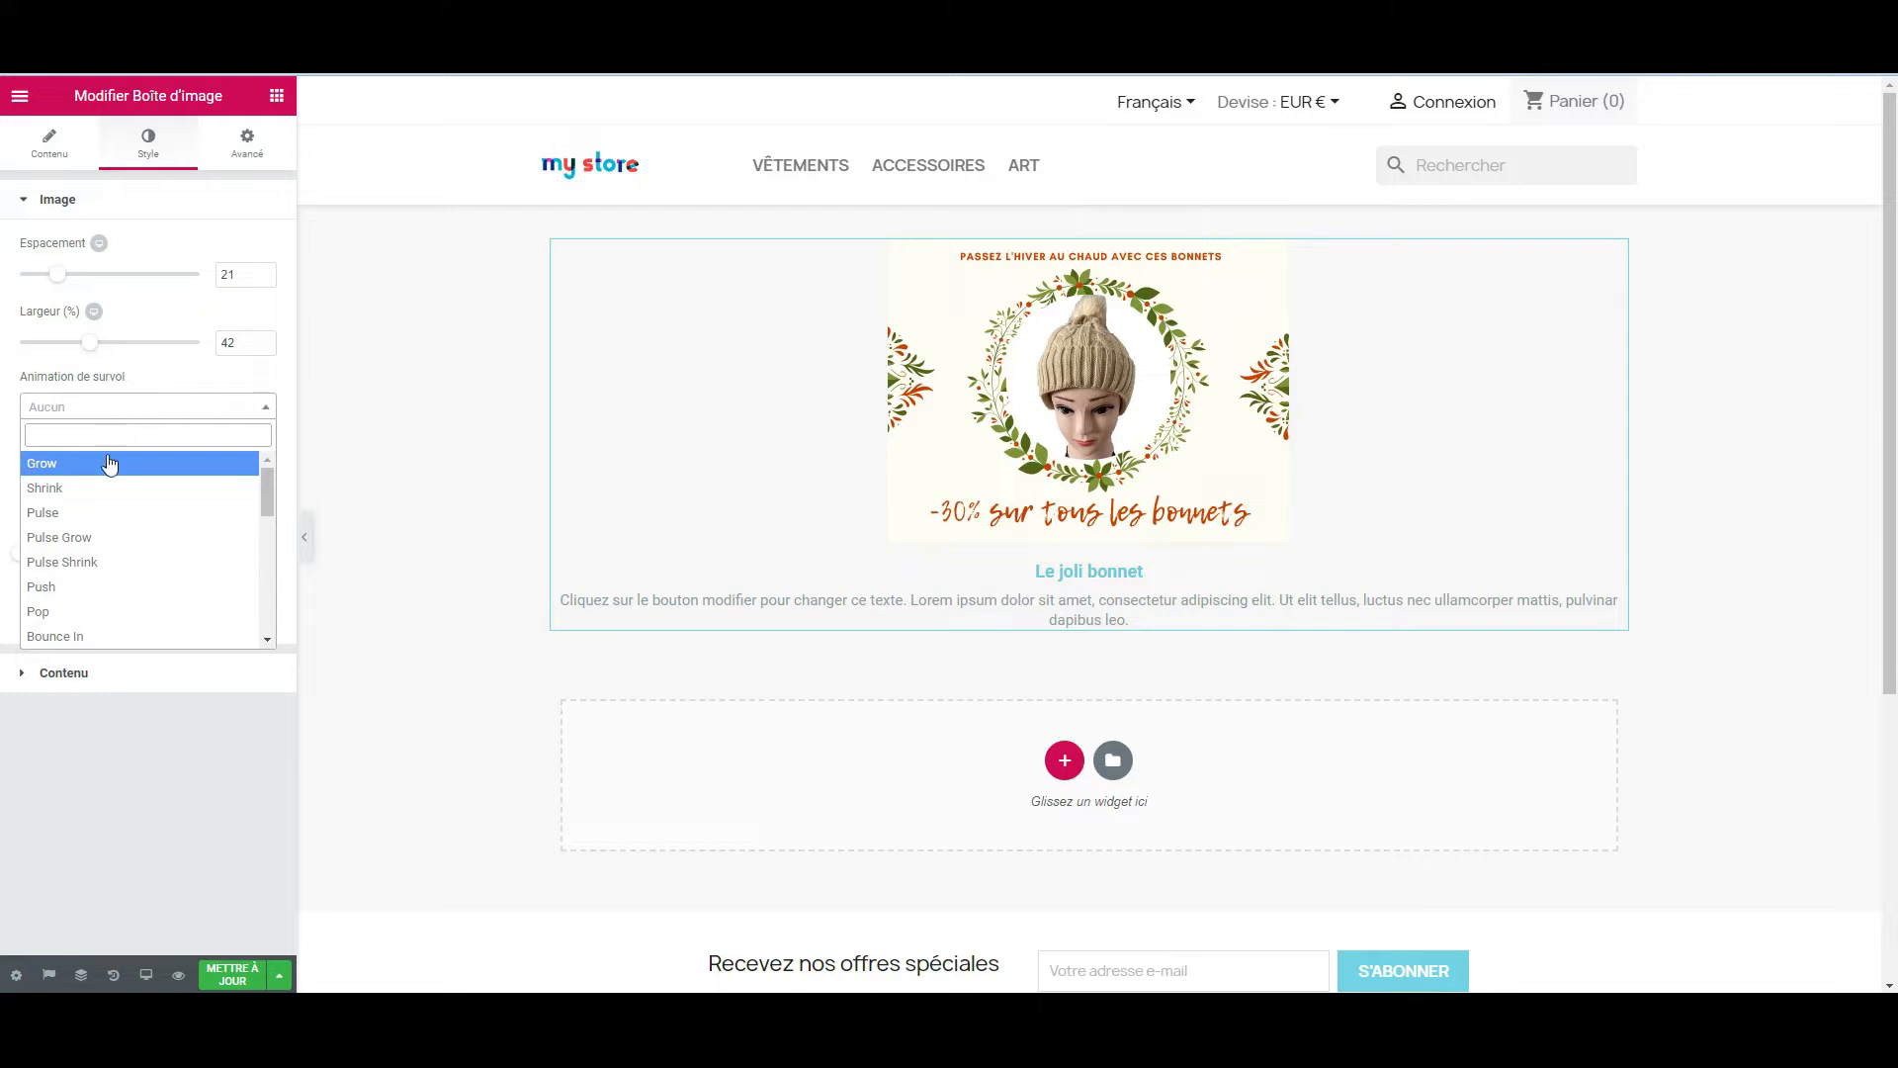
left_click(89, 542)
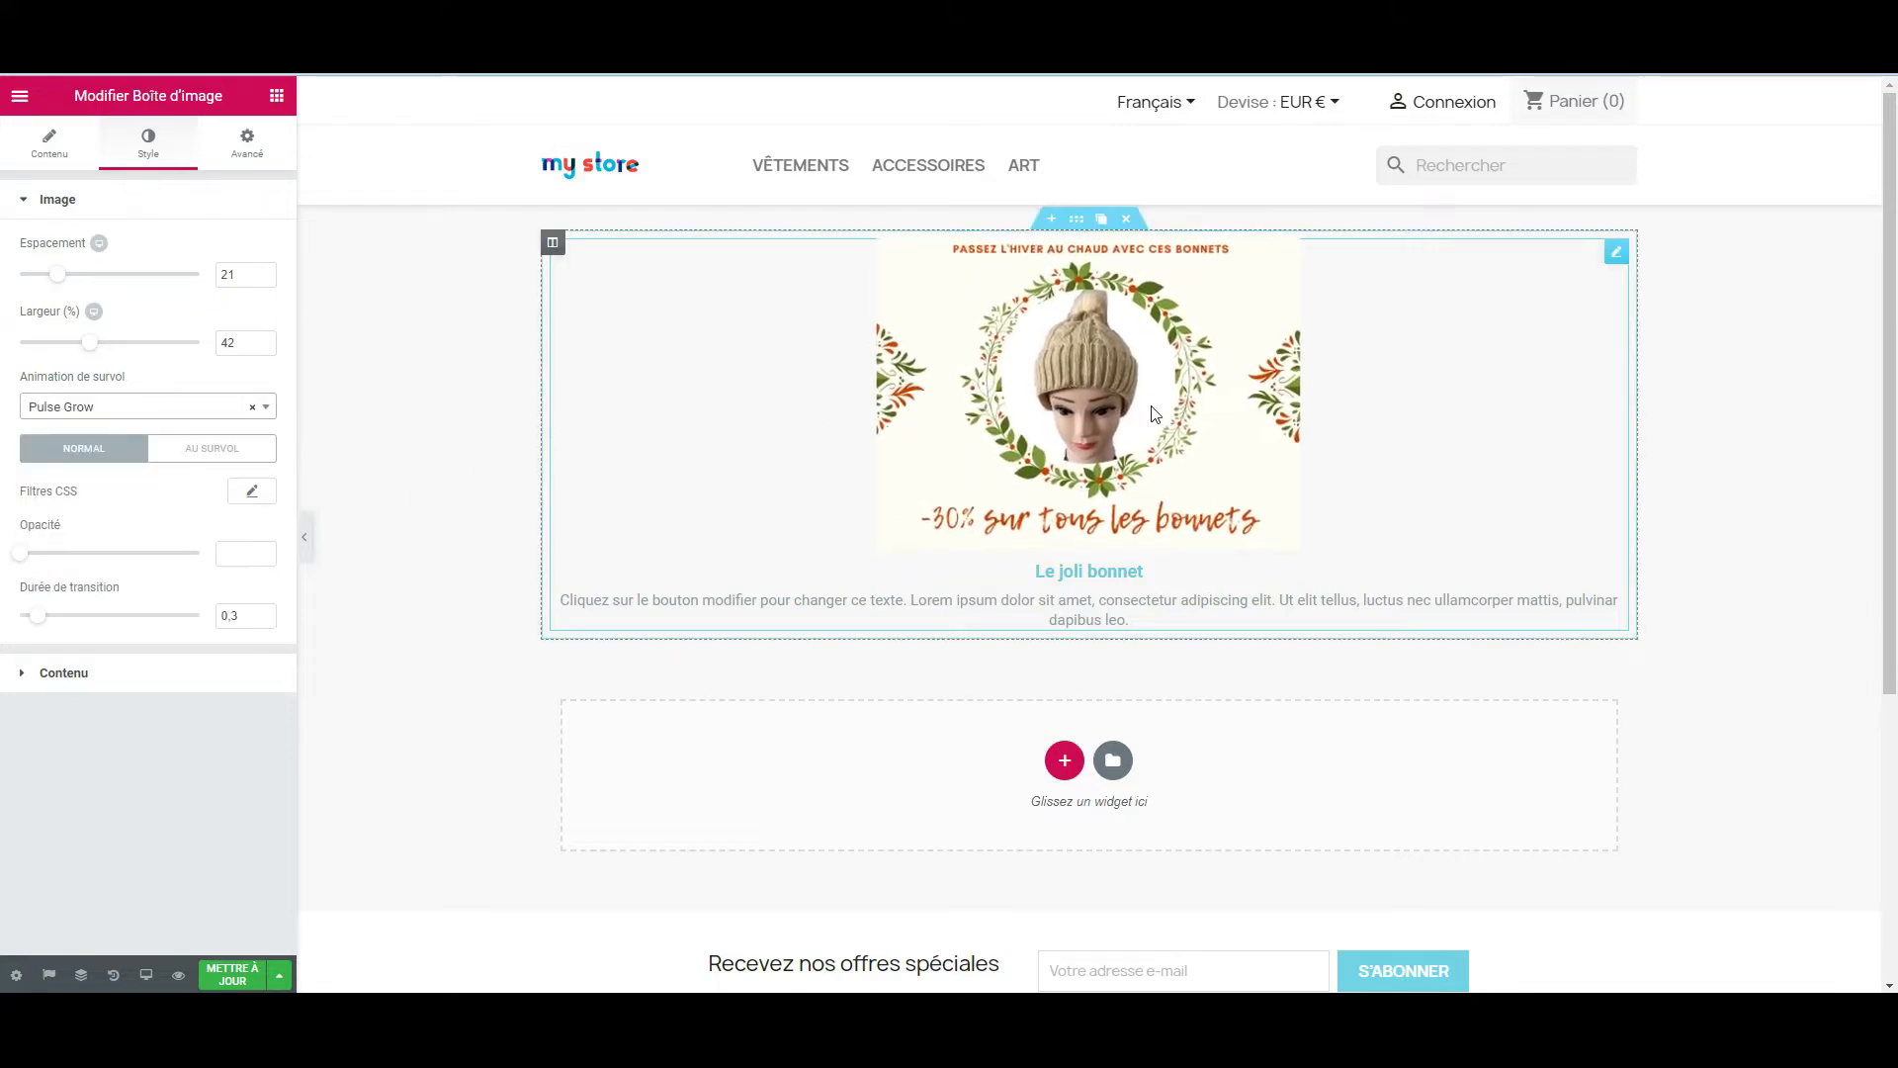
left_click(149, 406)
scroll(132, 542, "down", 10)
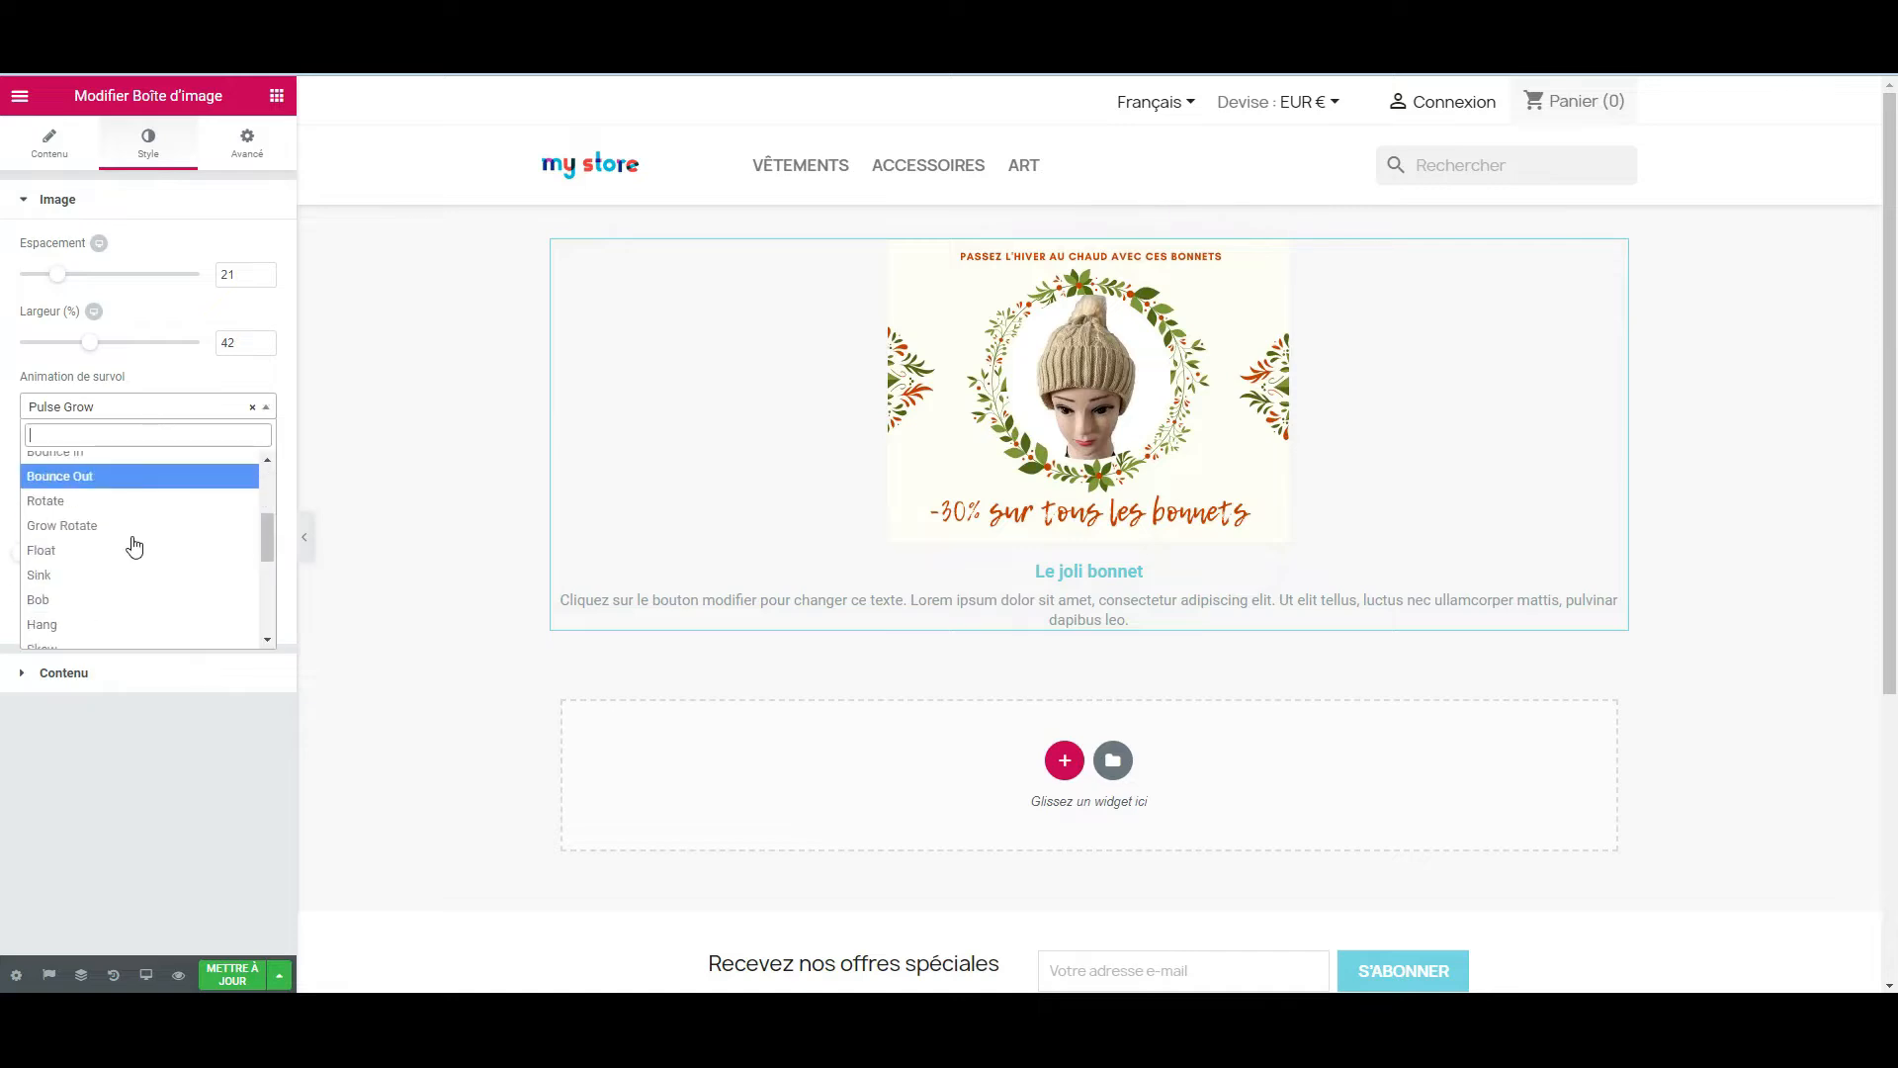
left_click(149, 555)
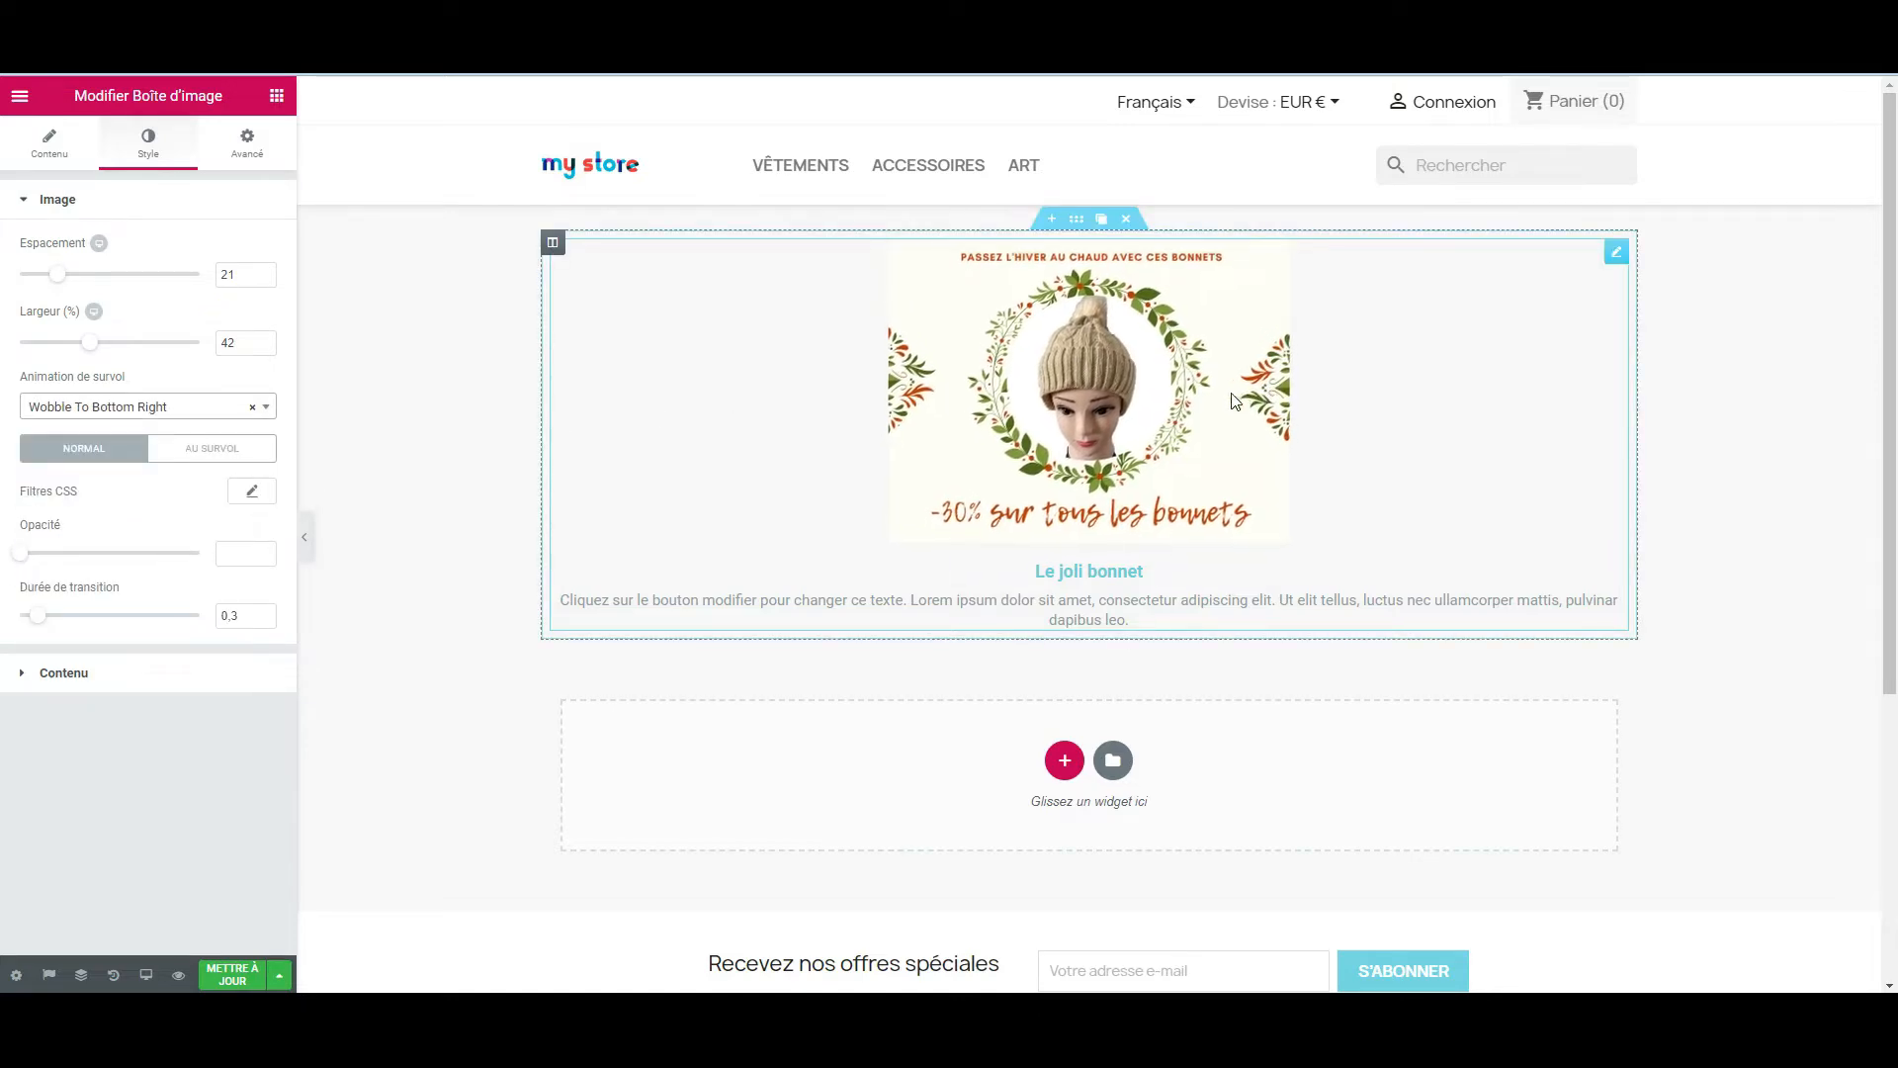
left_click(253, 407)
left_click(225, 408)
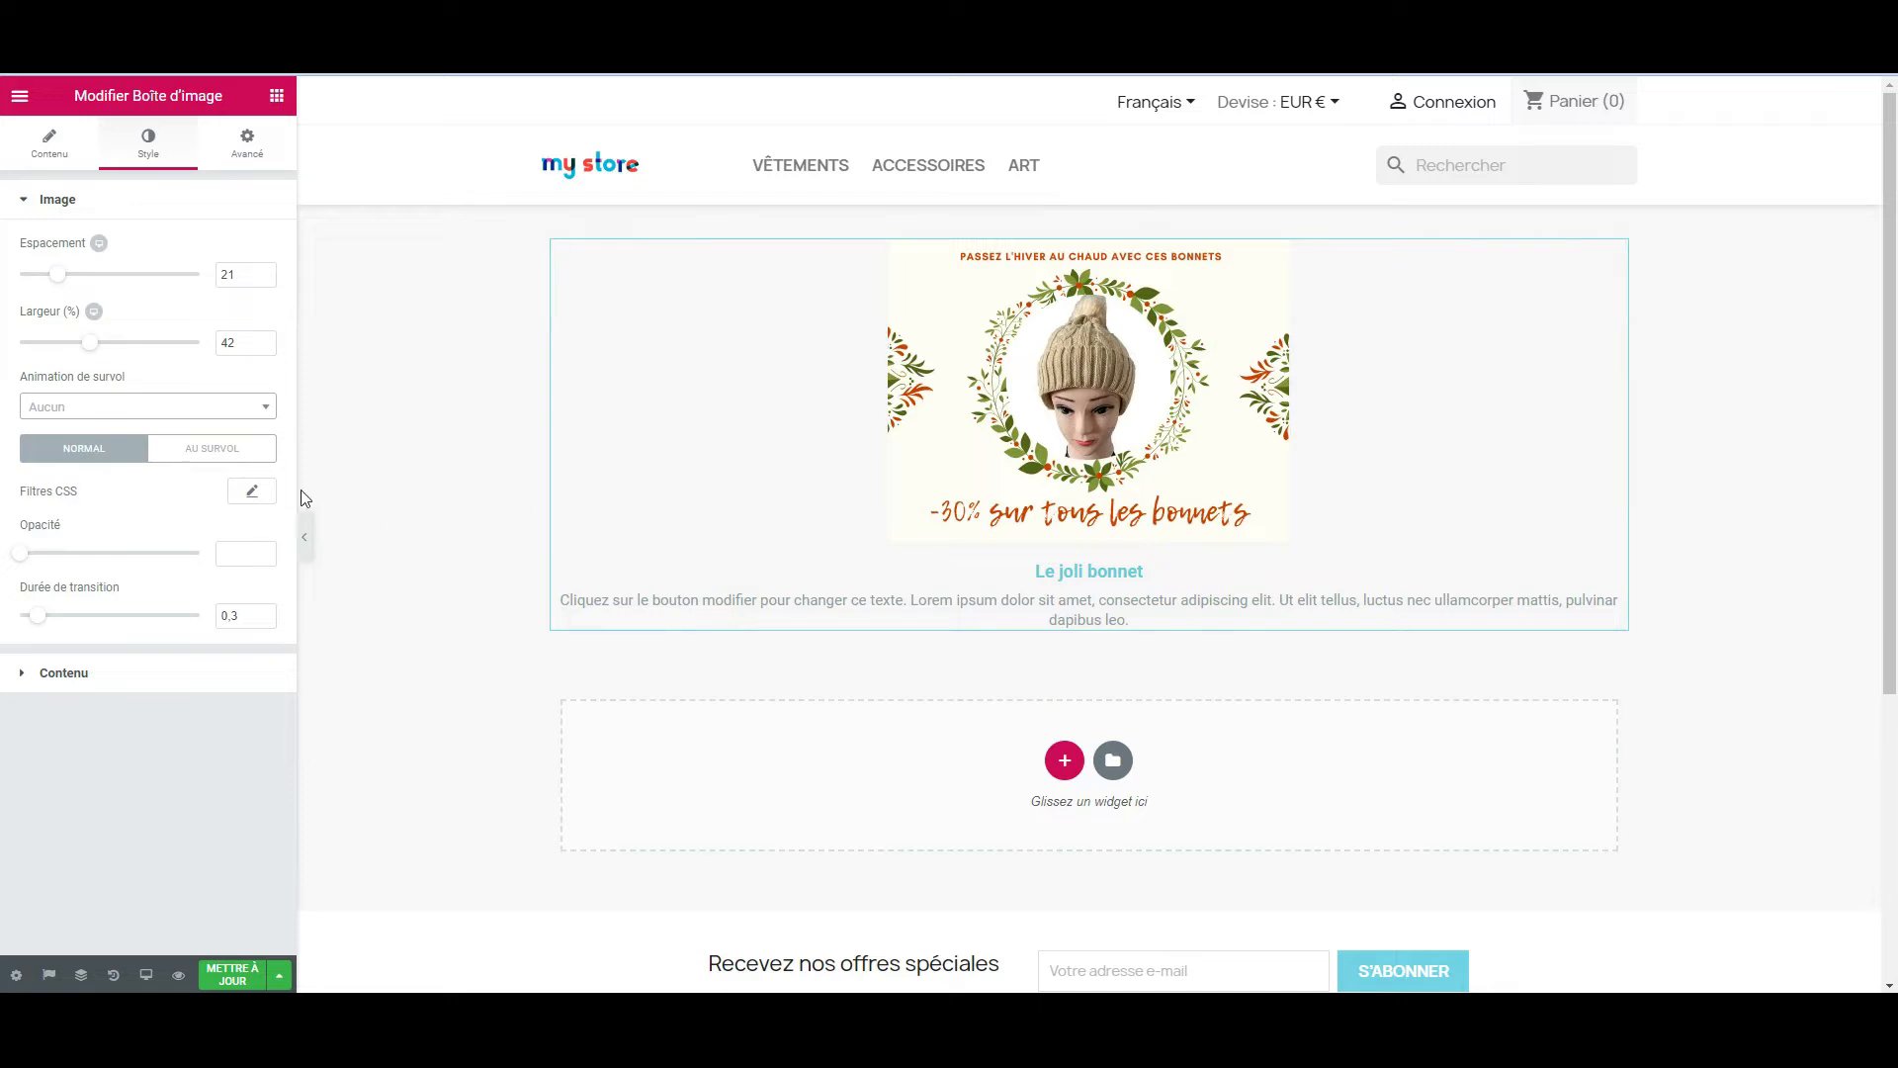
- Desaturate the image in its hover state with the CSS filters
left_click(201, 456)
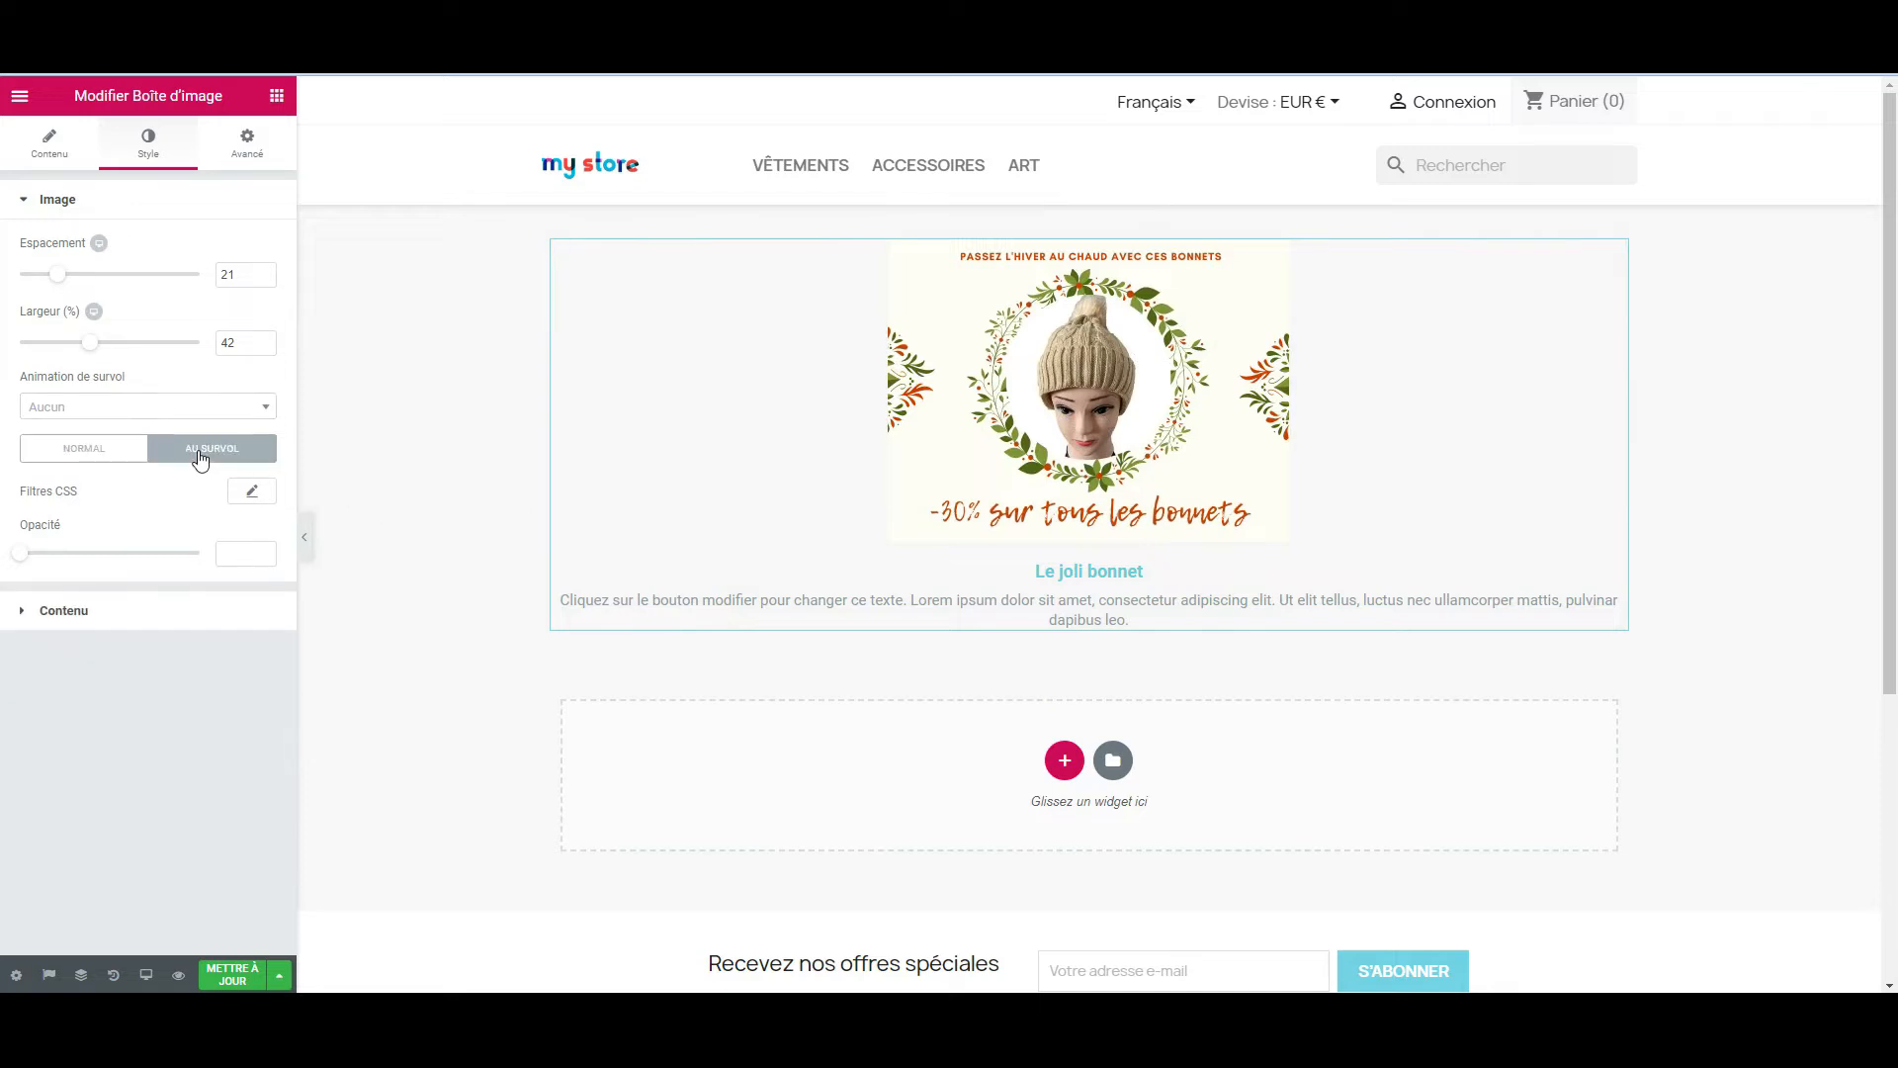
left_click(252, 491)
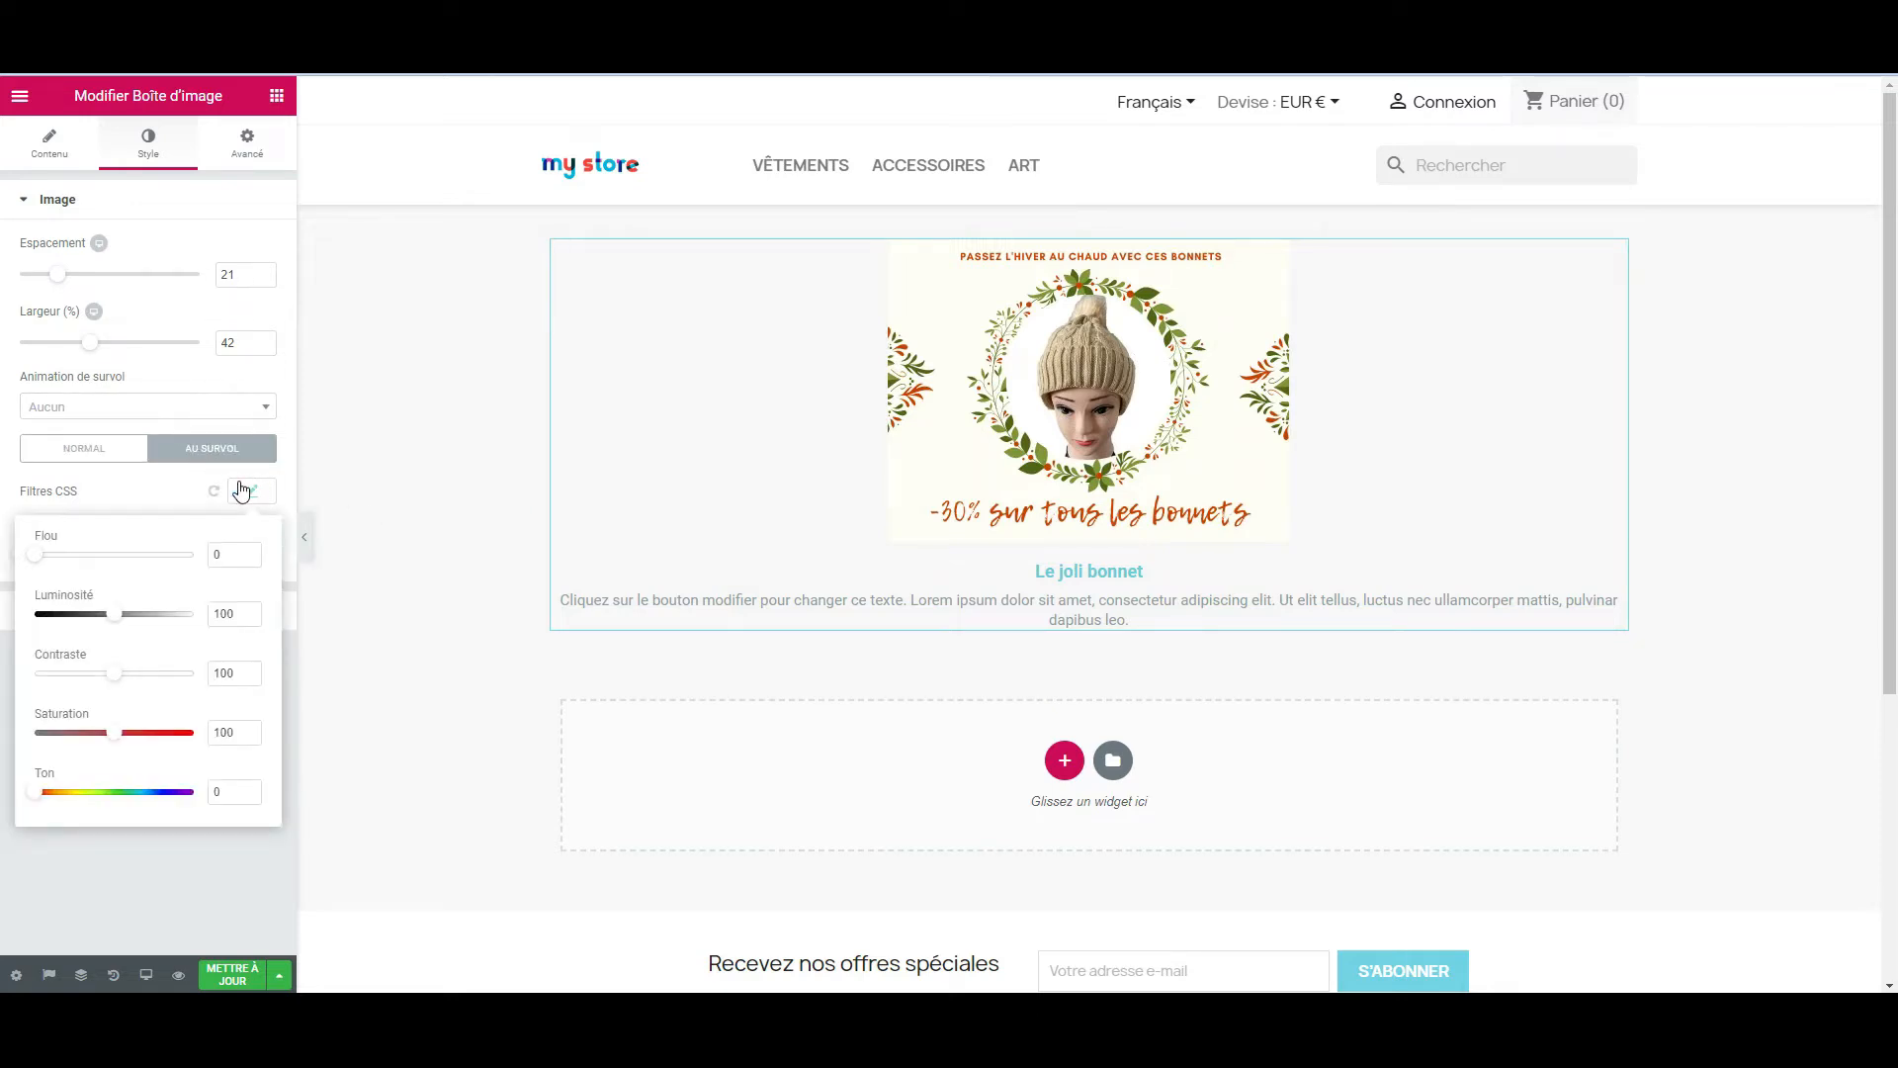
left_click(11, 740)
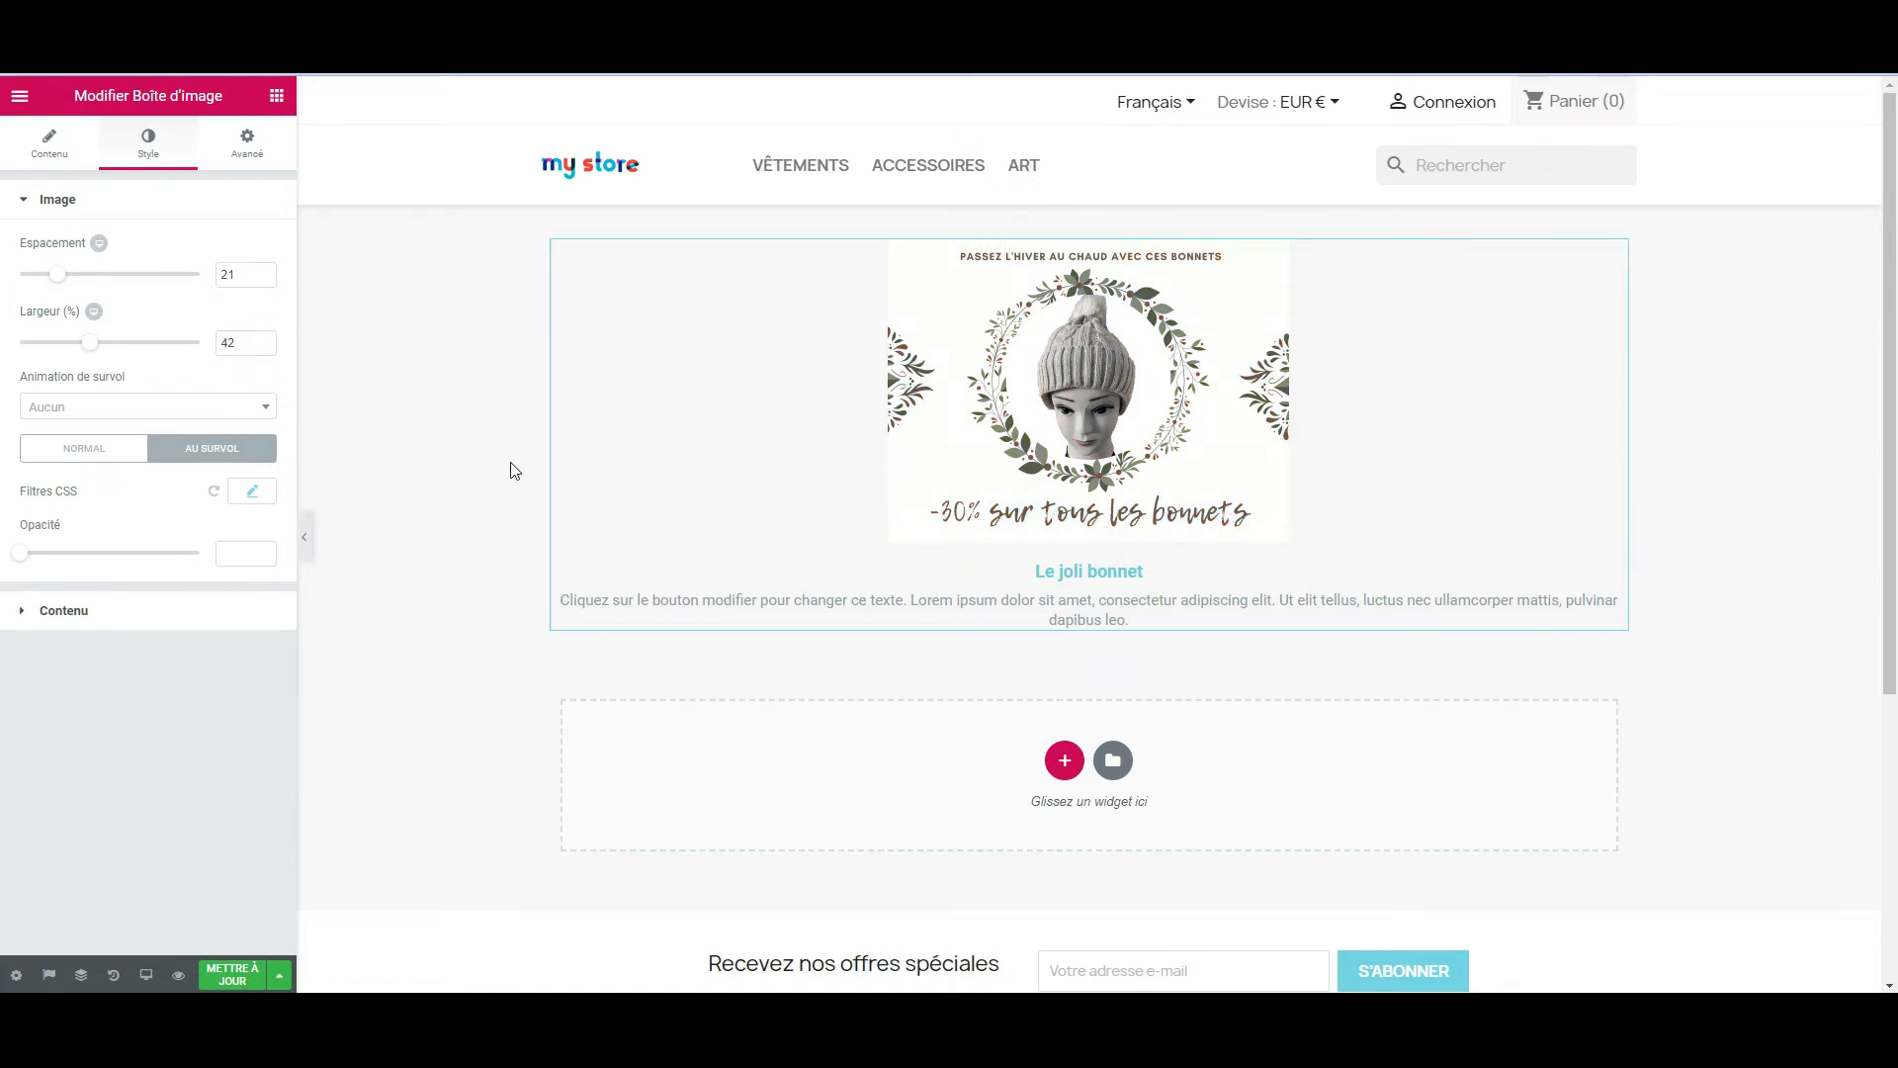
- Try opacity values of 0.42 and 0.1 on the image's normal state
left_click(94, 464)
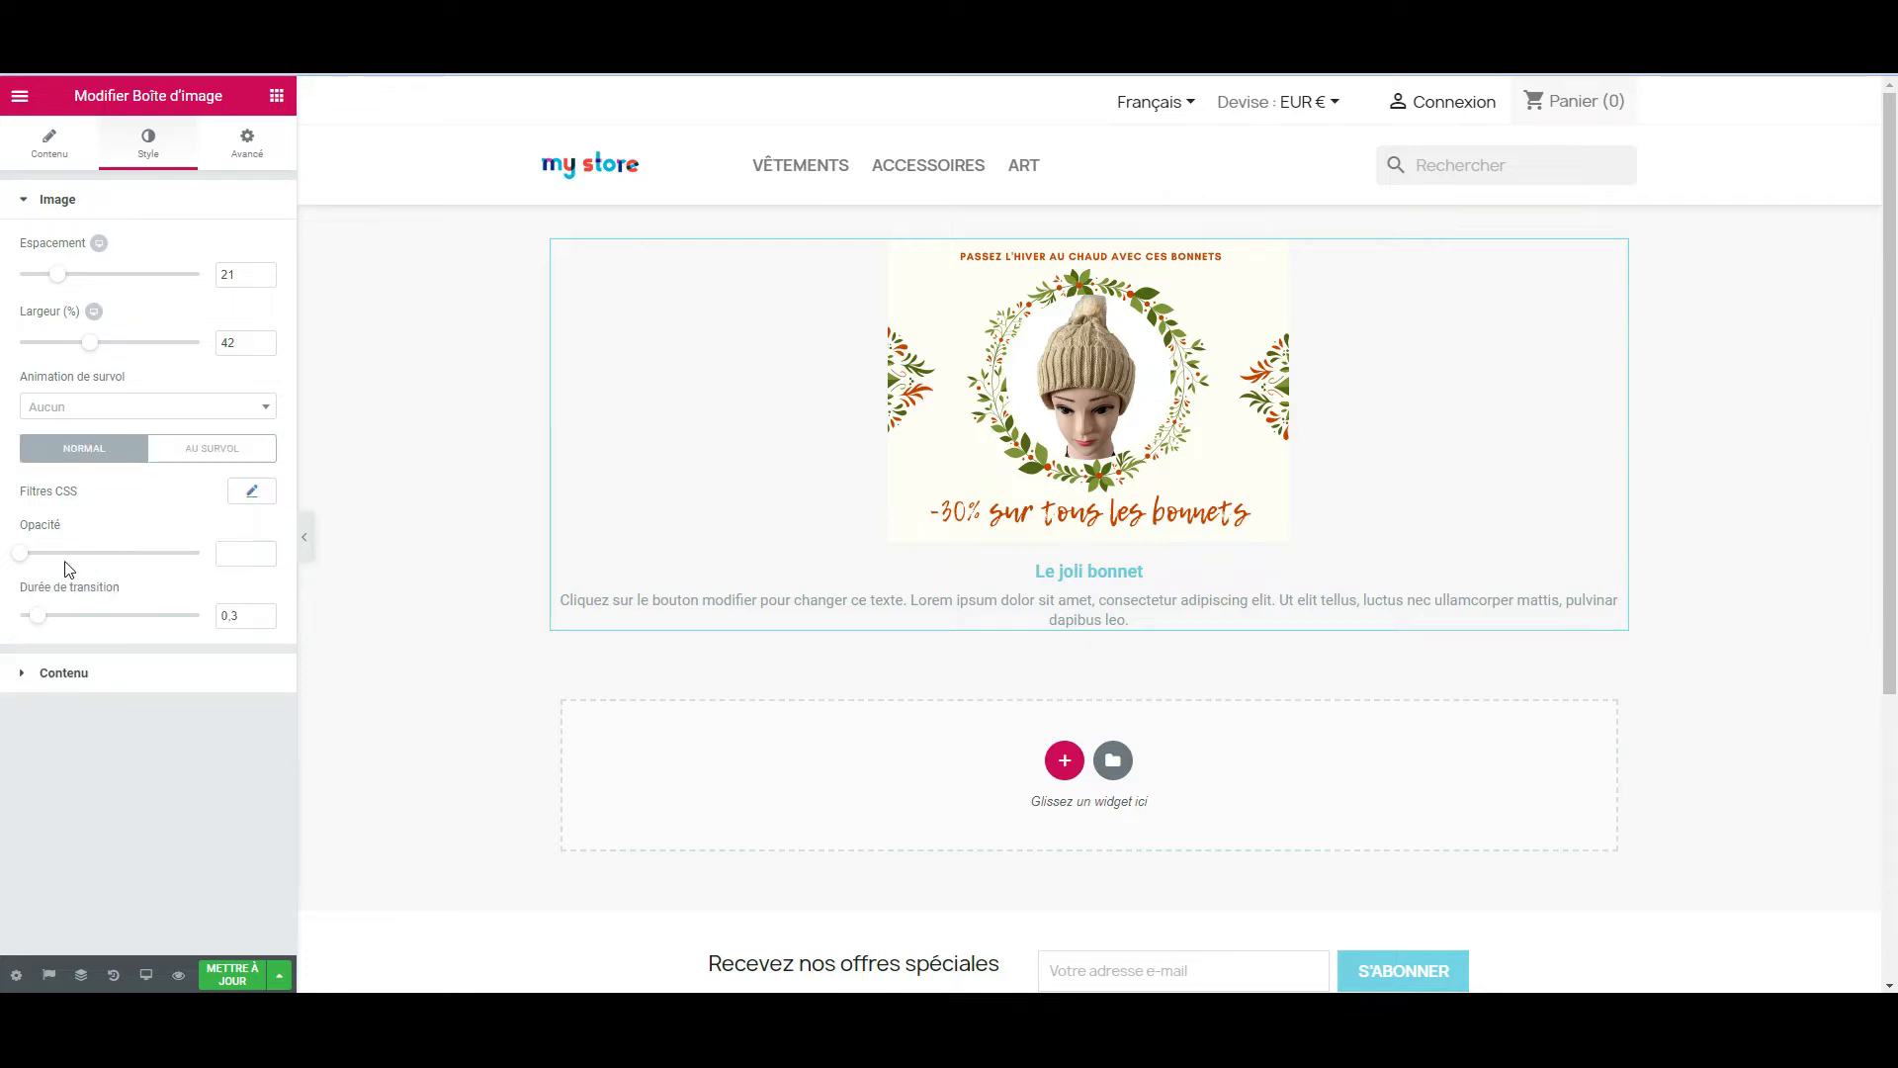
left_click_drag(22, 561, 90, 563)
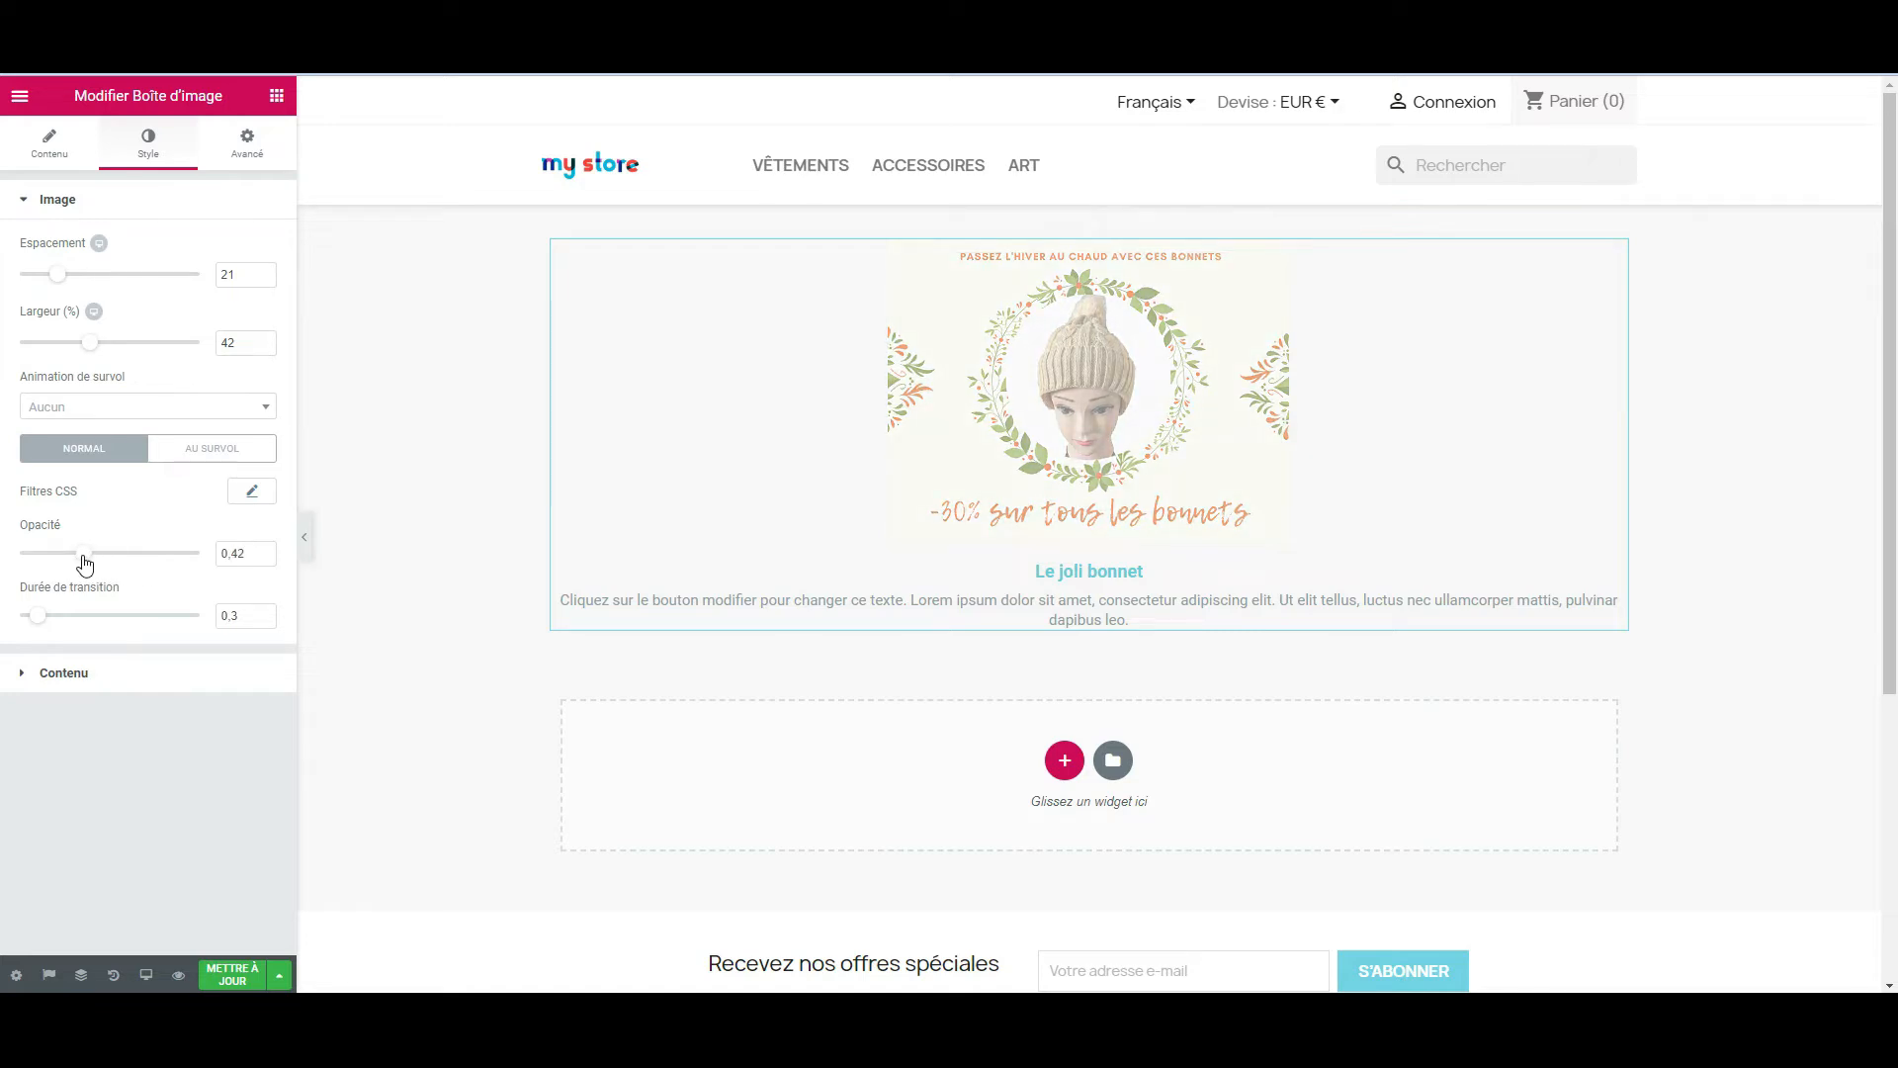
left_click_drag(85, 562, 13, 566)
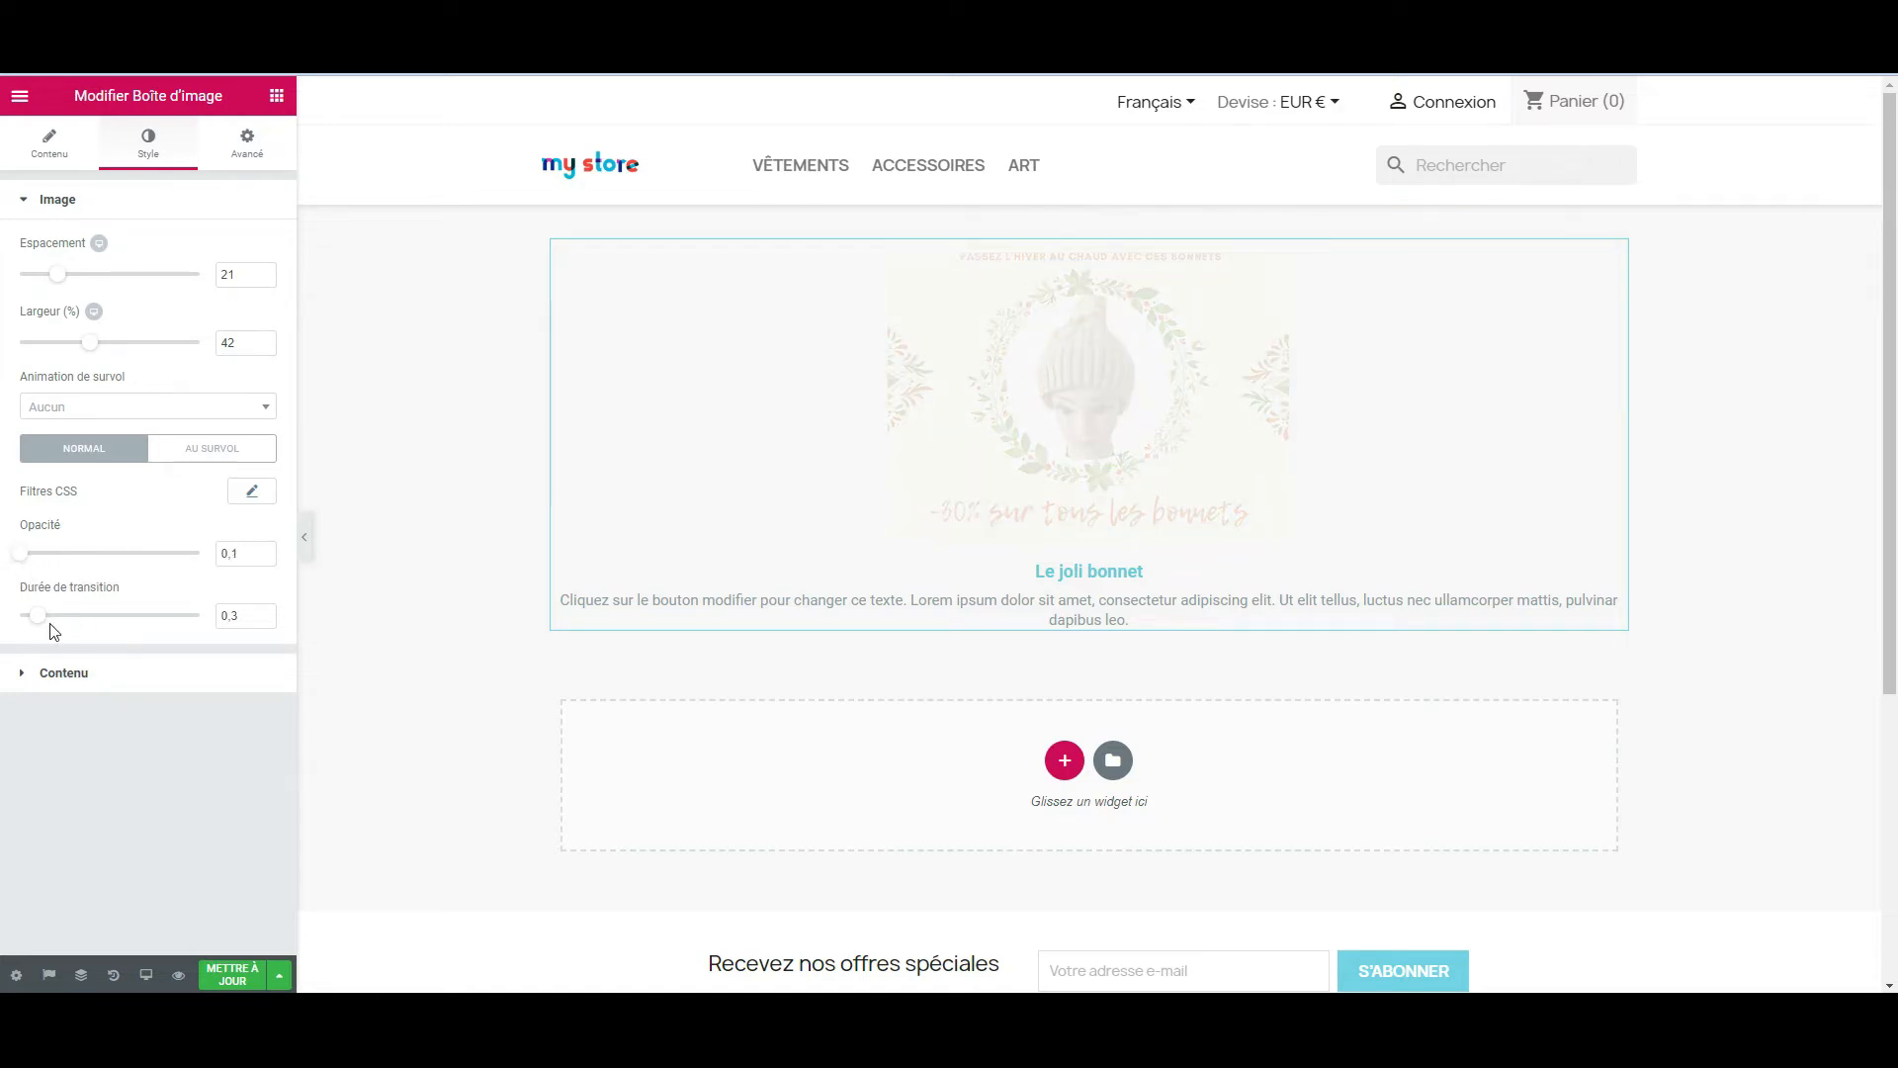
- Try a longer transition duration for the image and bring it down to the minimum
left_click_drag(39, 627, 131, 627)
left_click_drag(132, 619, 9, 631)
- Clear the opacity value of the image's normal state
left_click(254, 559)
type("6")
key("BackSpace")
key("BackSpace")
key("BackSpace")
key("BackSpace")
- Set the saturation to 0 in the CSS filters of the image's hover state
left_click(220, 453)
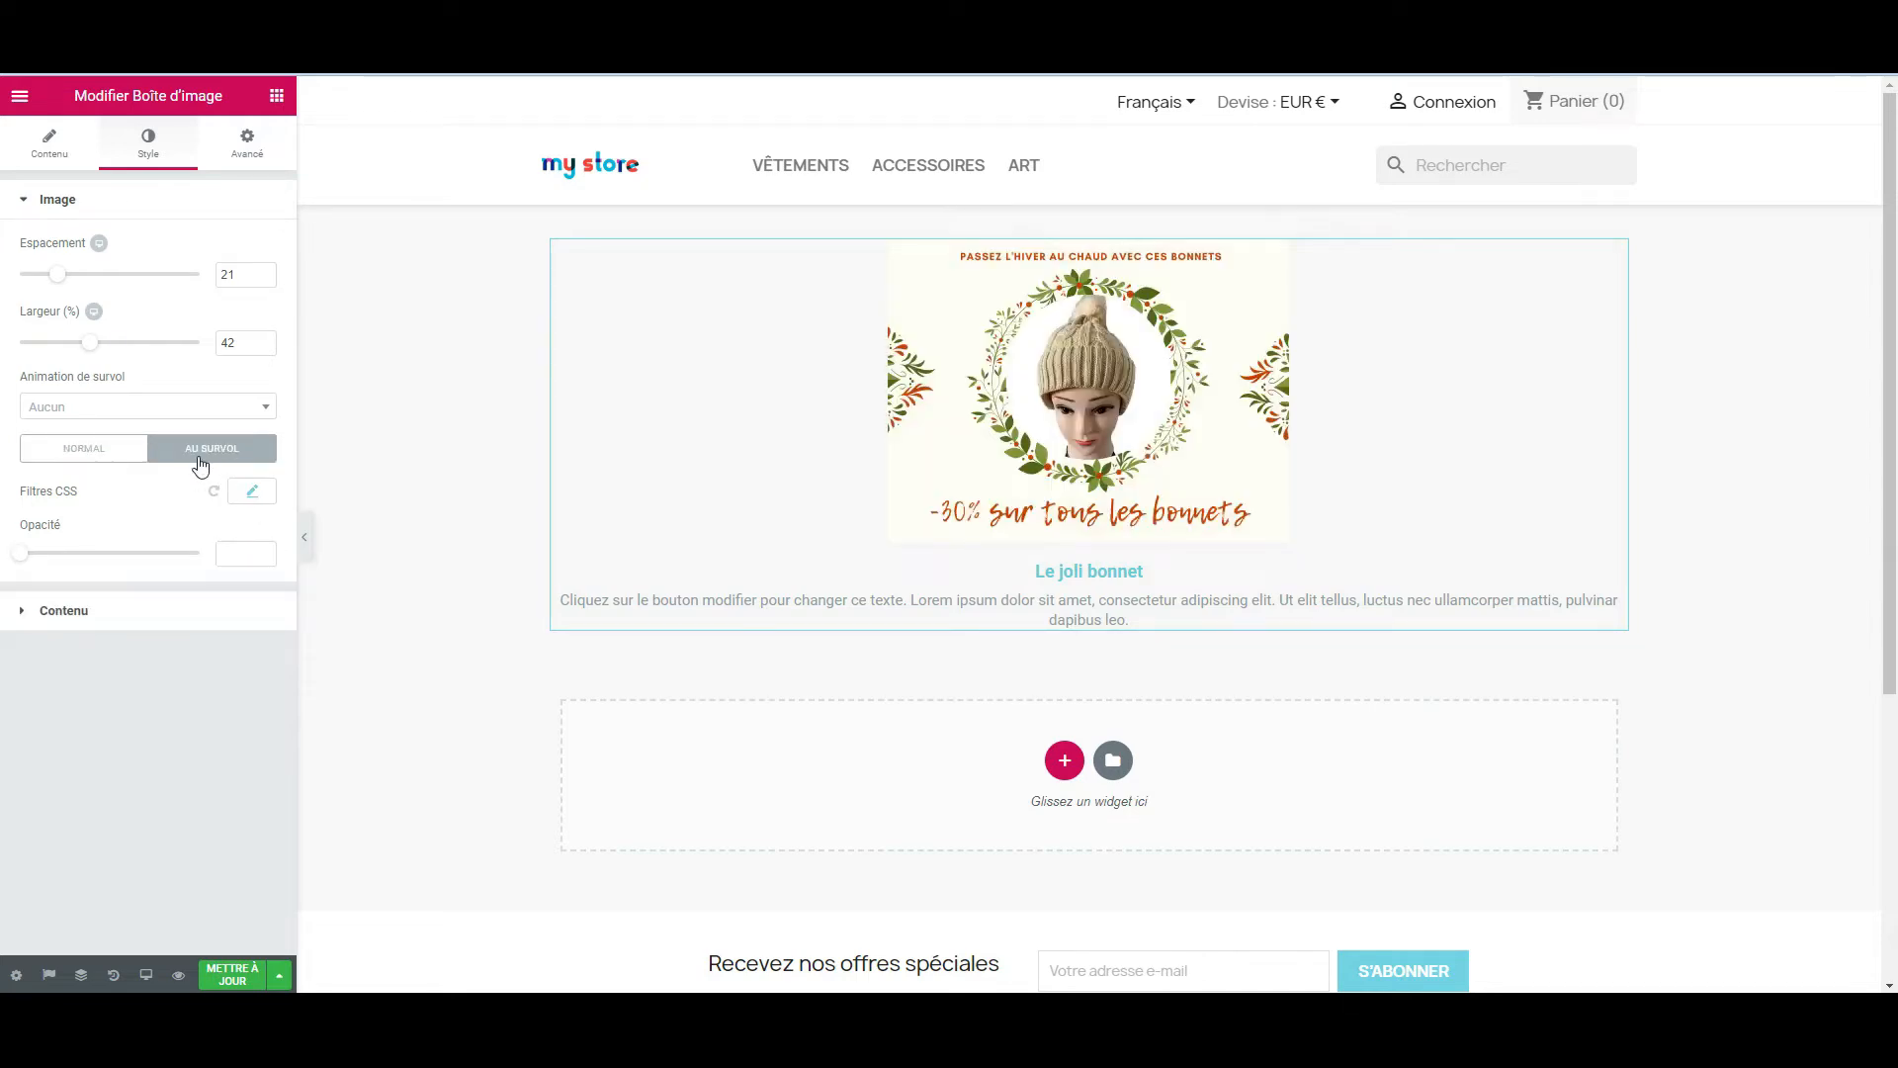
left_click(252, 491)
left_click_drag(87, 733, 41, 748)
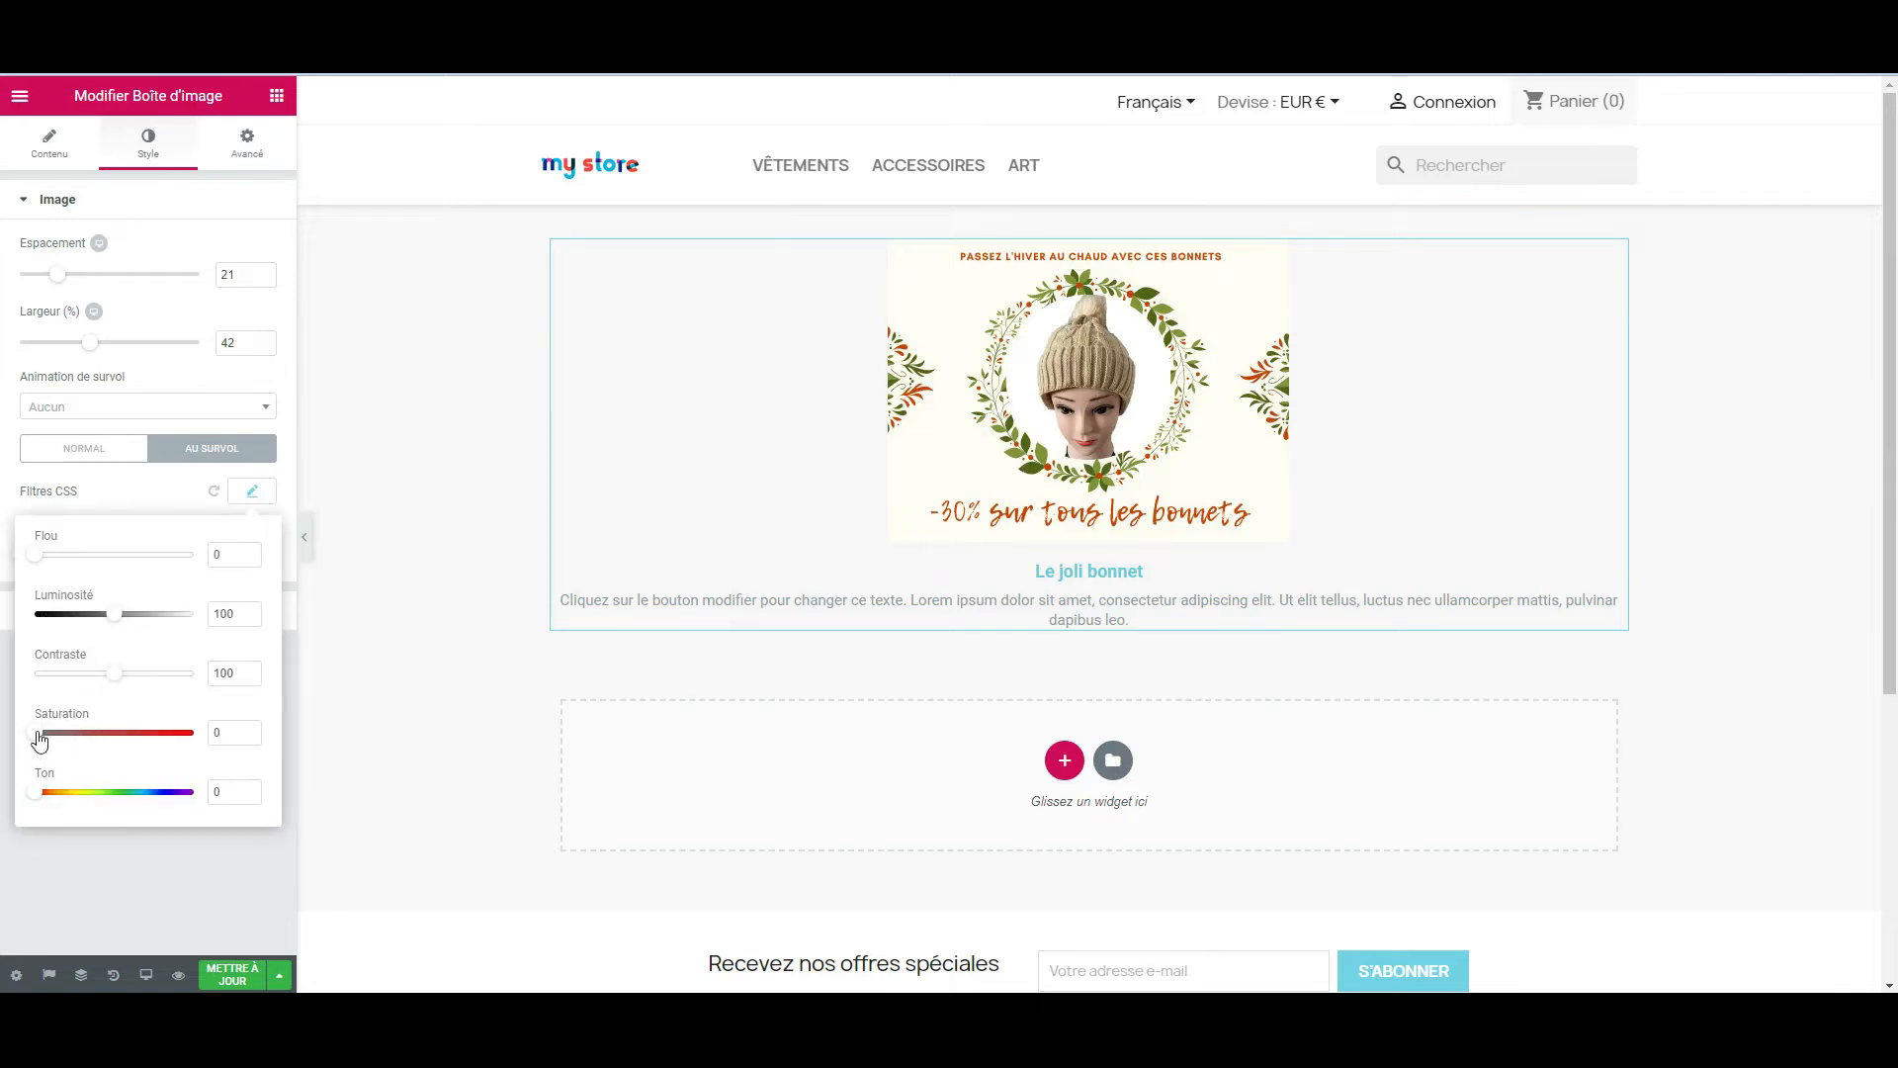
- Try opacity values of 0.1 and 0.42 on the image's hover state
left_click(141, 500)
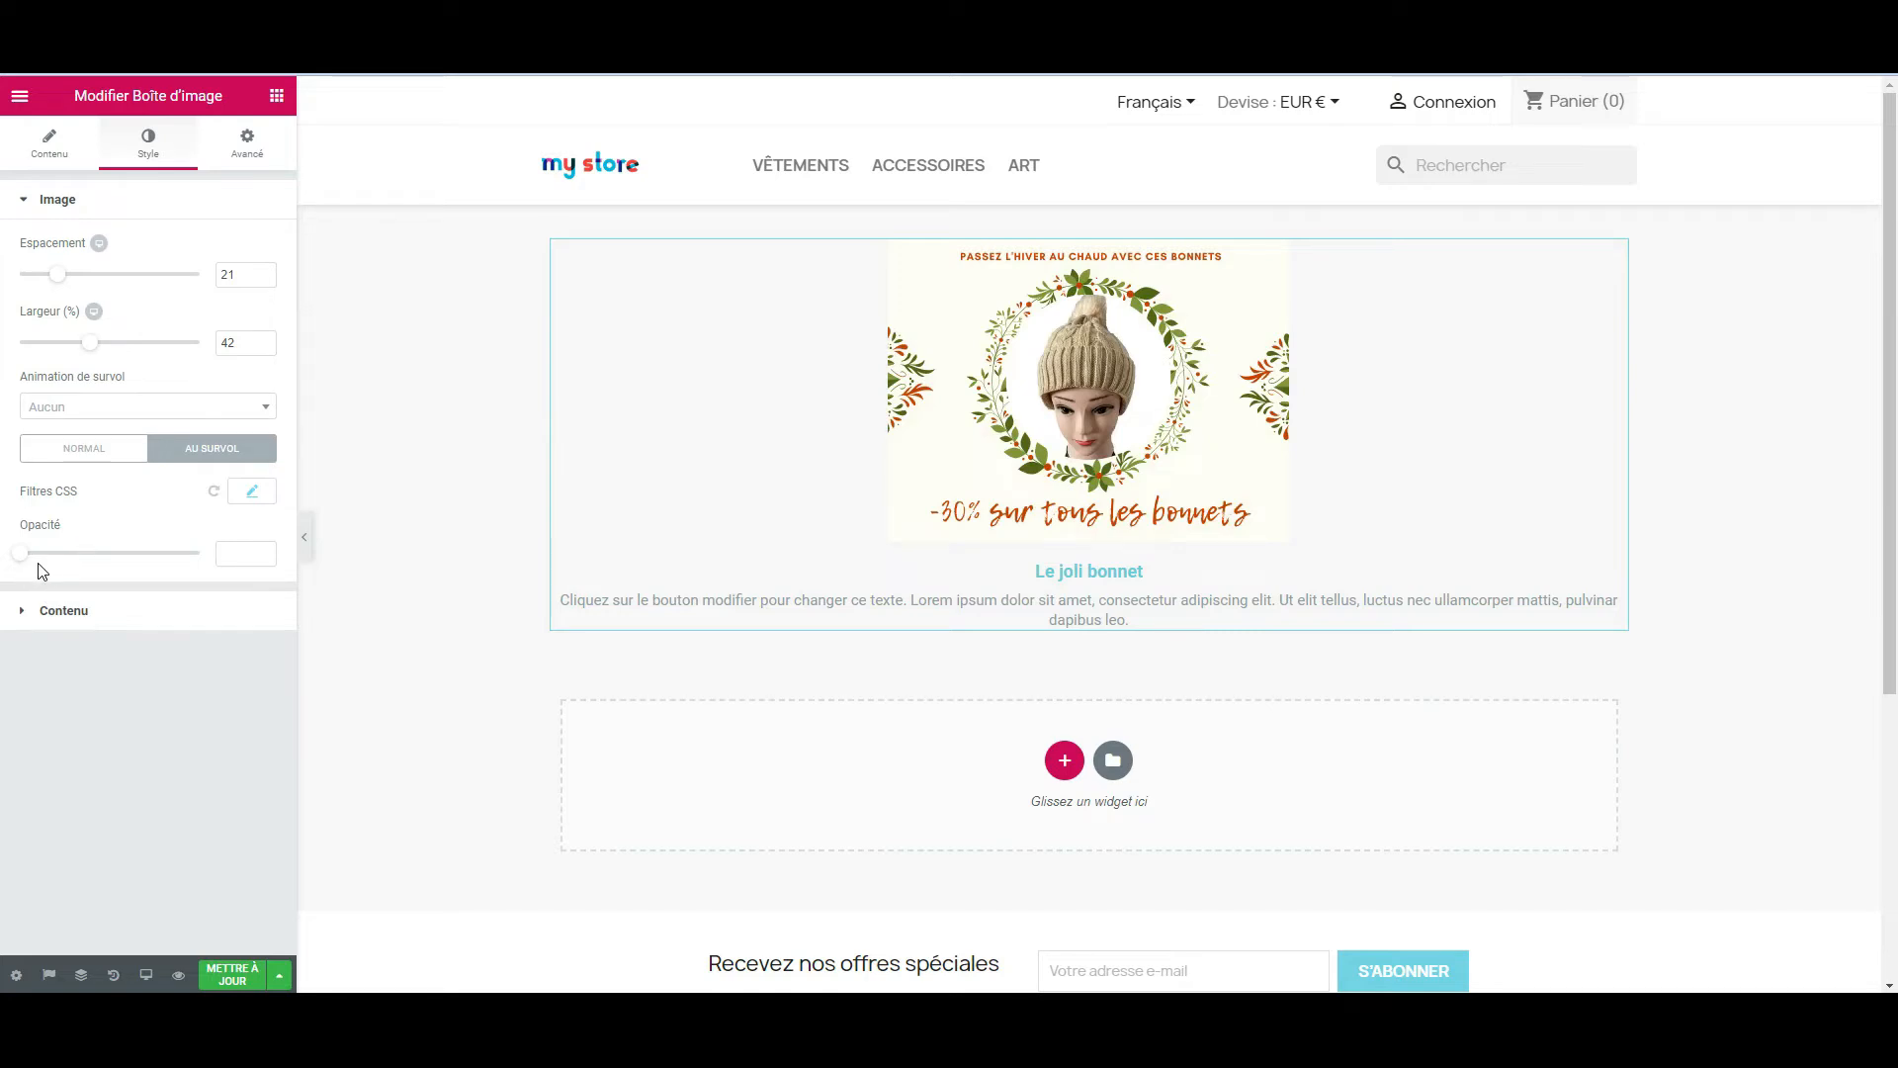
mouse_move(20, 554)
left_mouse_down()
mouse_move(140, 552)
mouse_move(5, 556)
left_mouse_up()
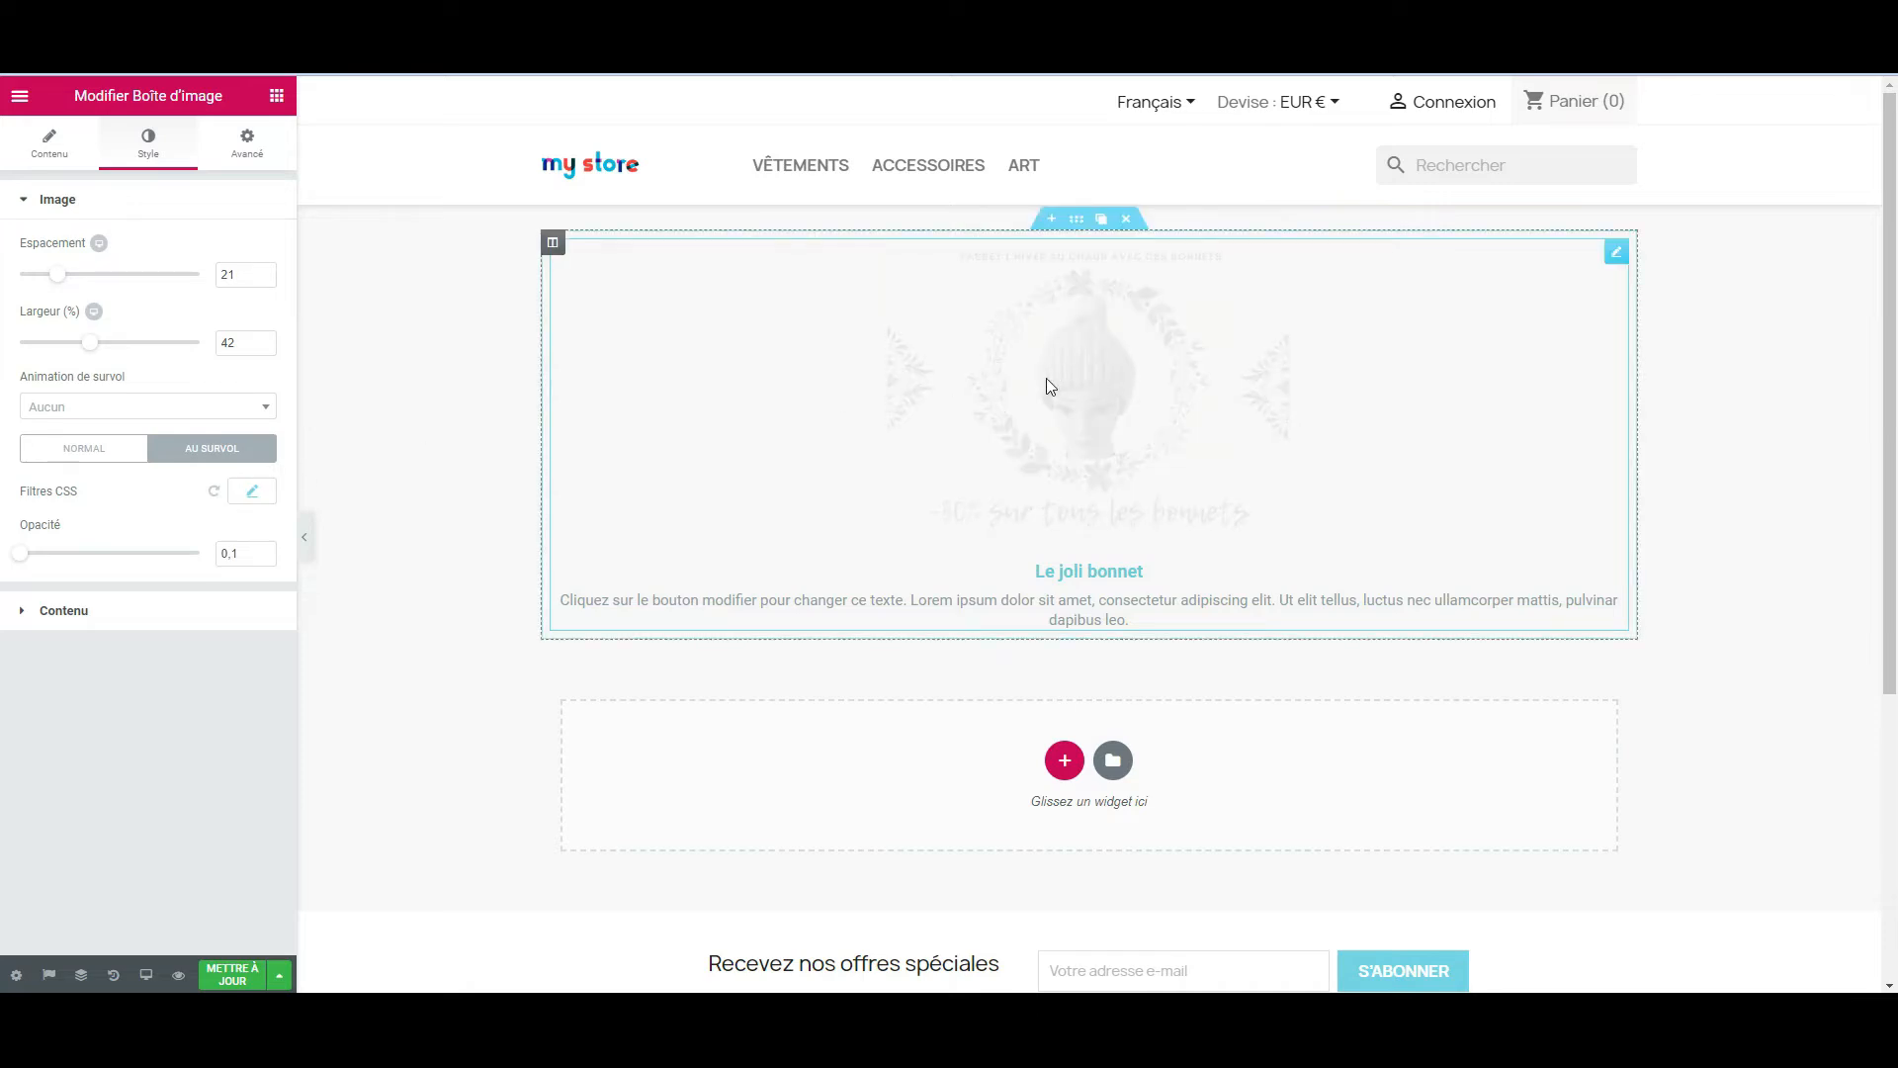
left_click_drag(139, 555, 85, 554)
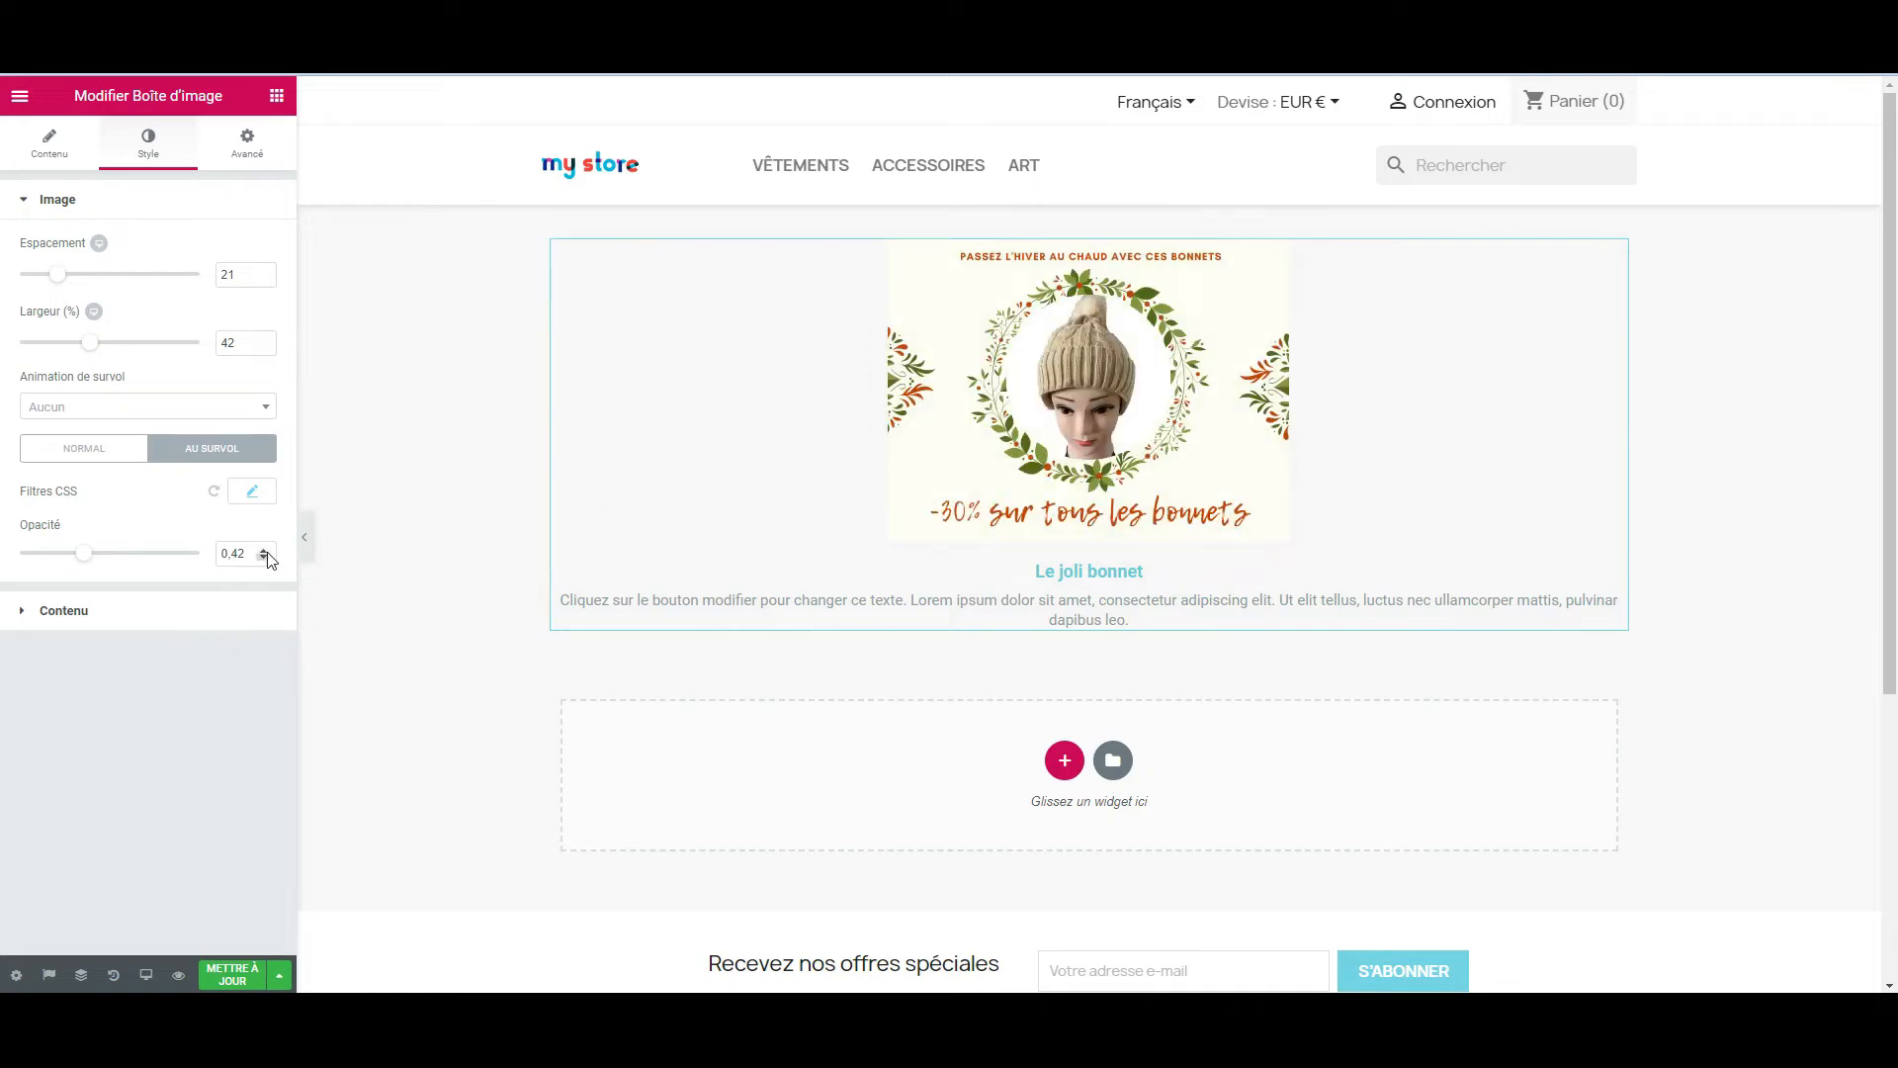
- Reset the CSS filters of the image's hover state and clear its opacity value
left_click(211, 492)
left_click_drag(253, 554, 202, 568)
key("BackSpace")
- Try the left, right and justified alignments for the widget's content and settle on centred
left_click(74, 611)
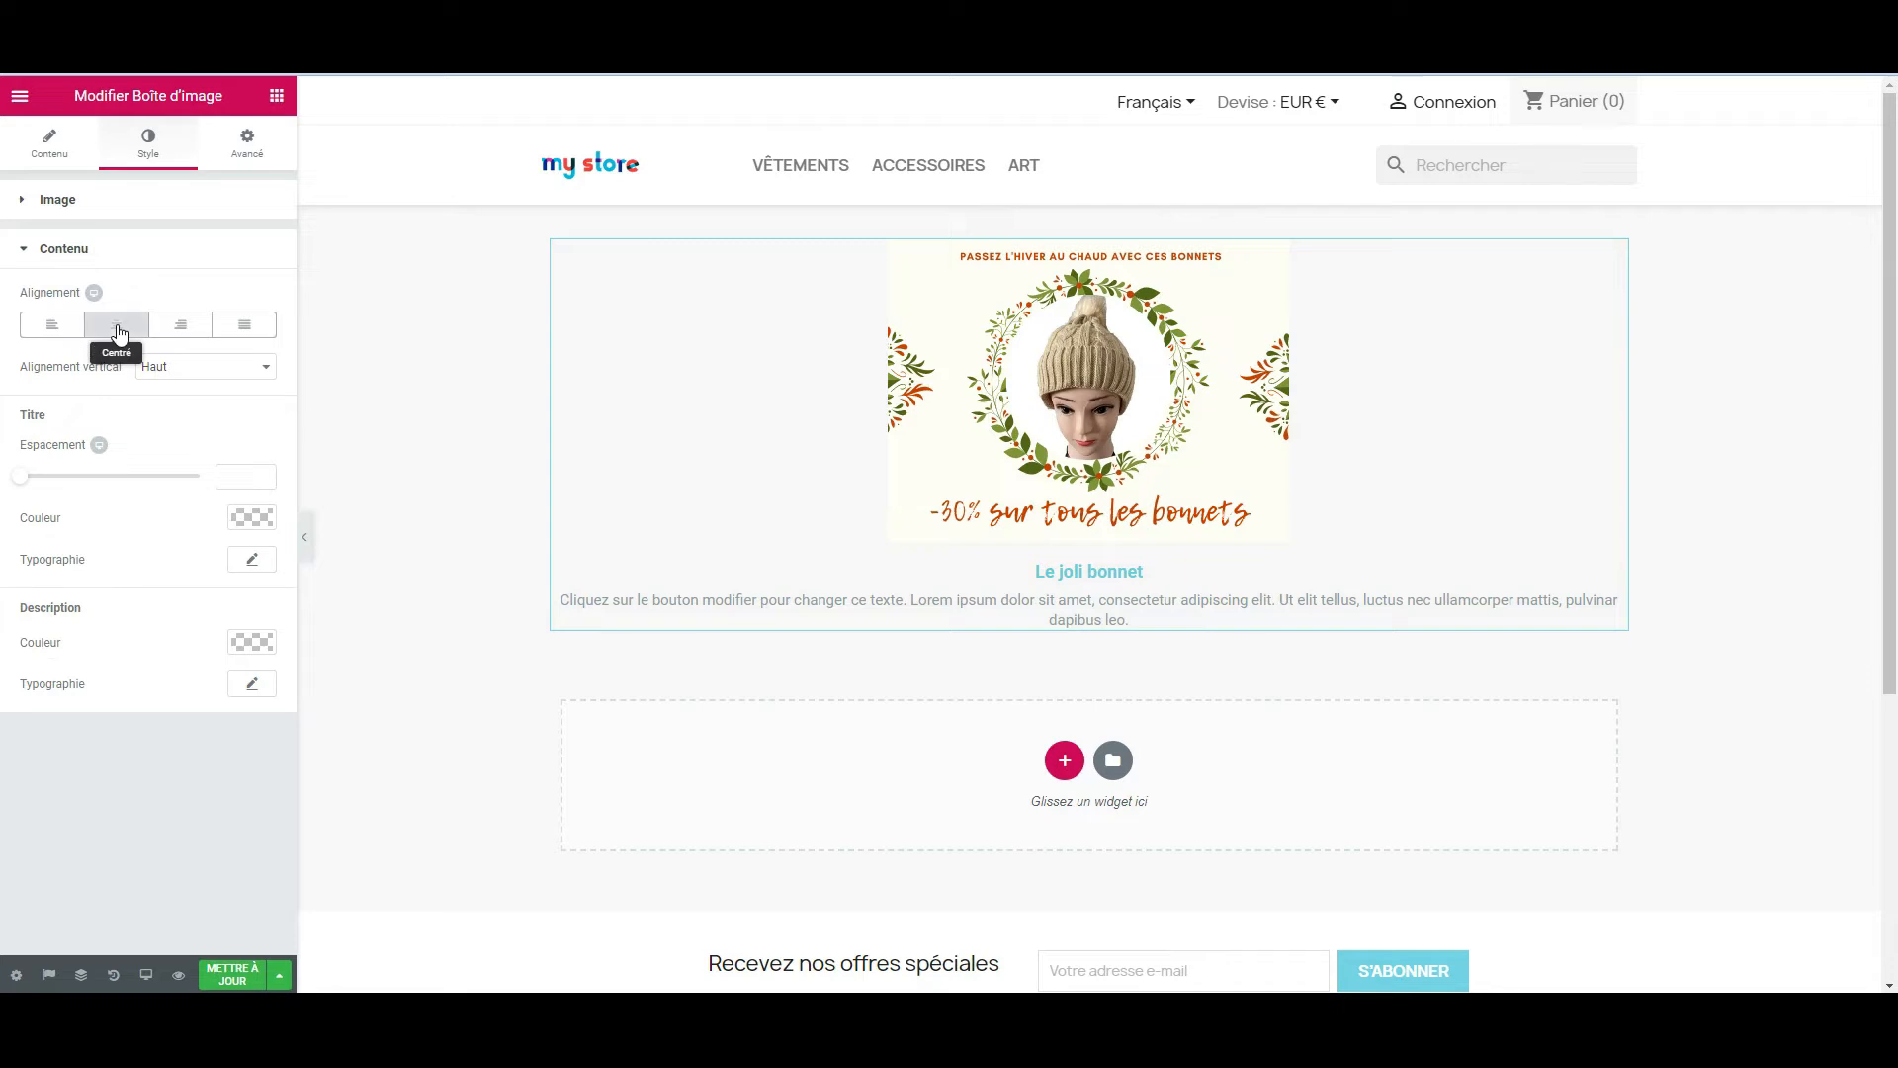
left_click(46, 330)
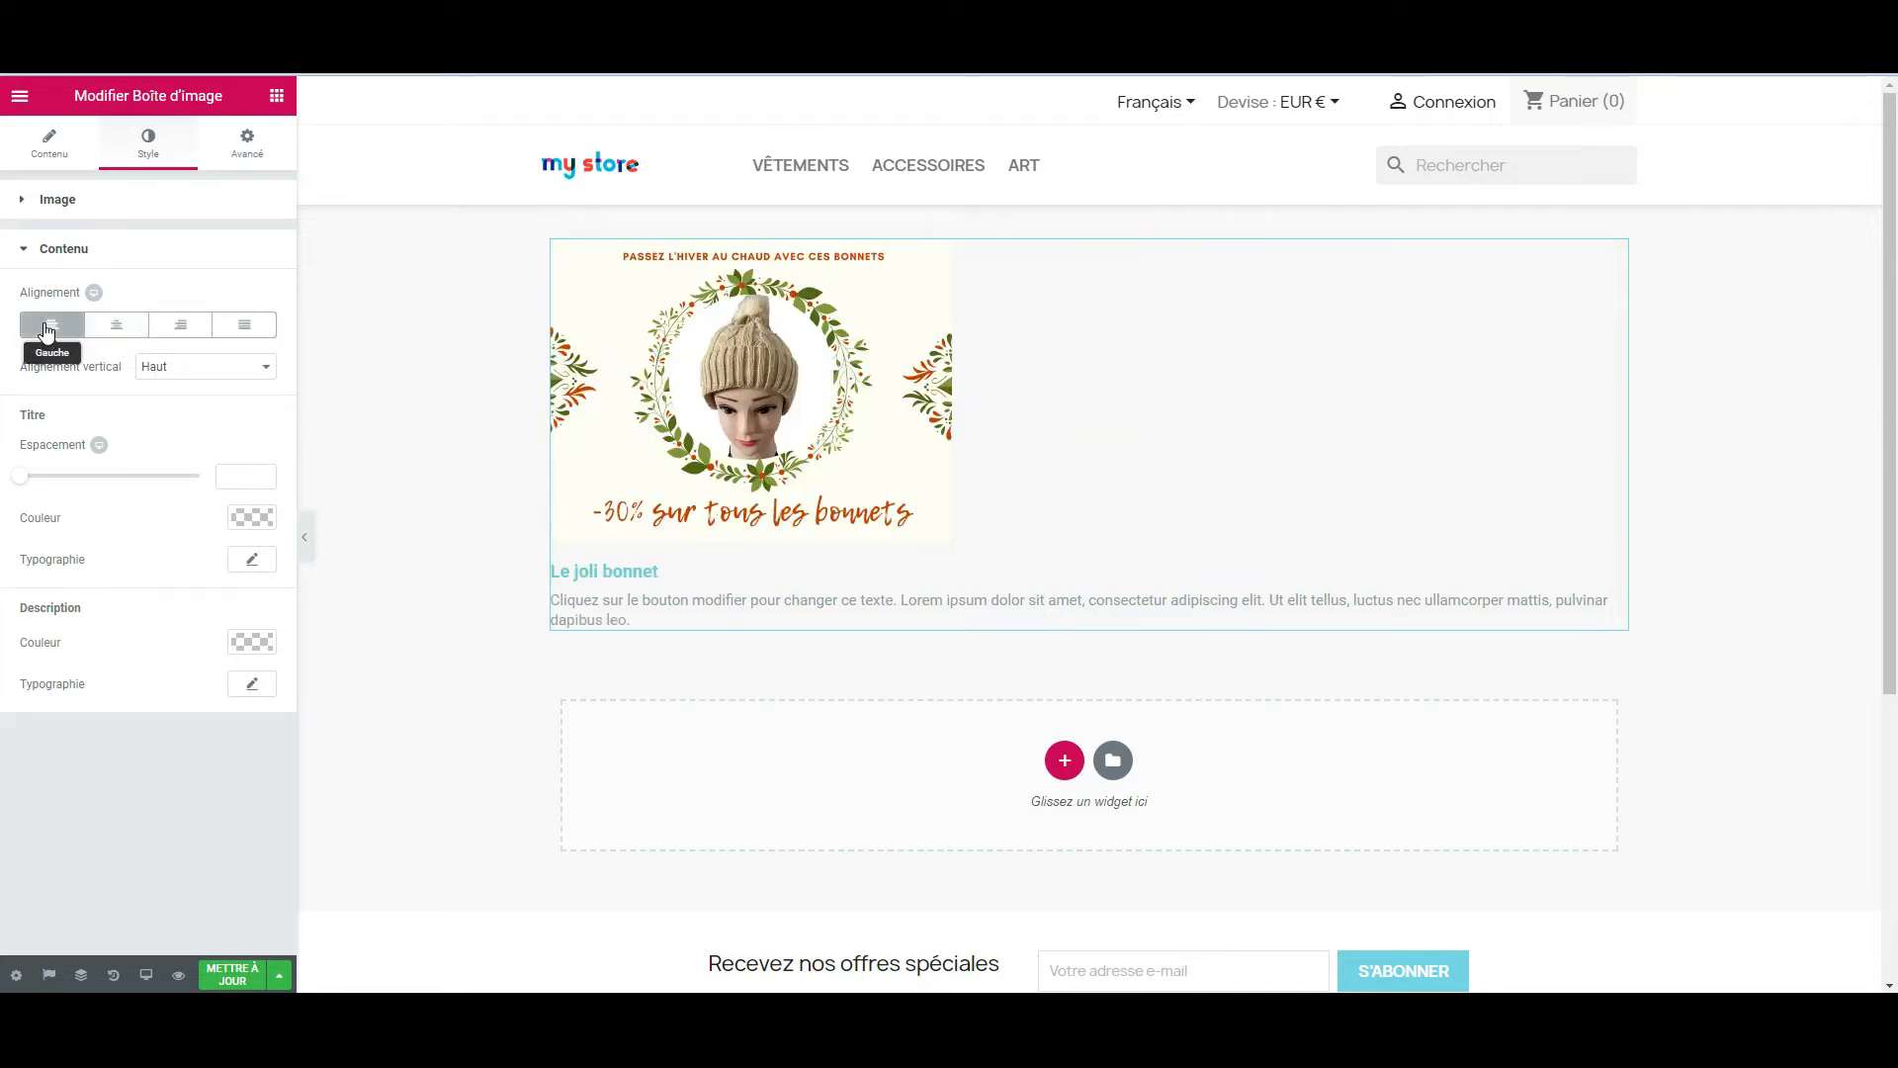
left_click(181, 330)
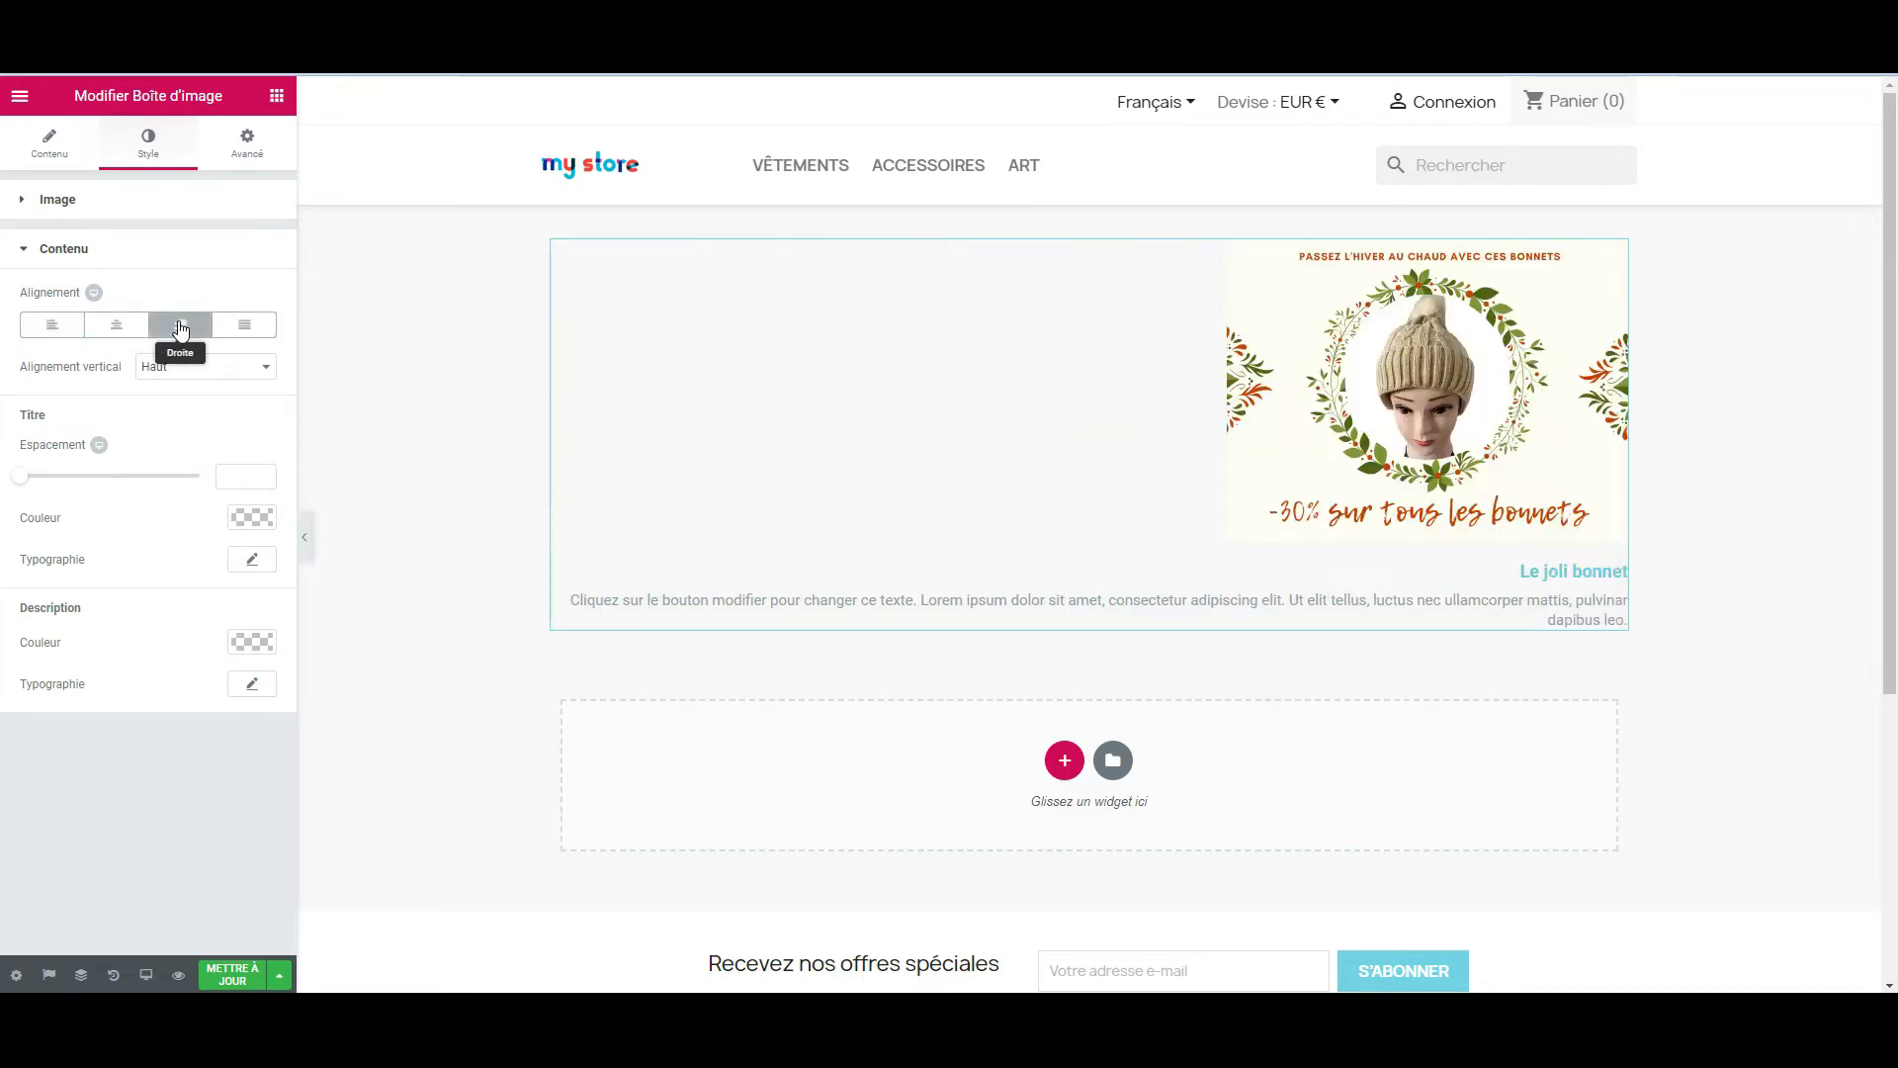
left_click(245, 326)
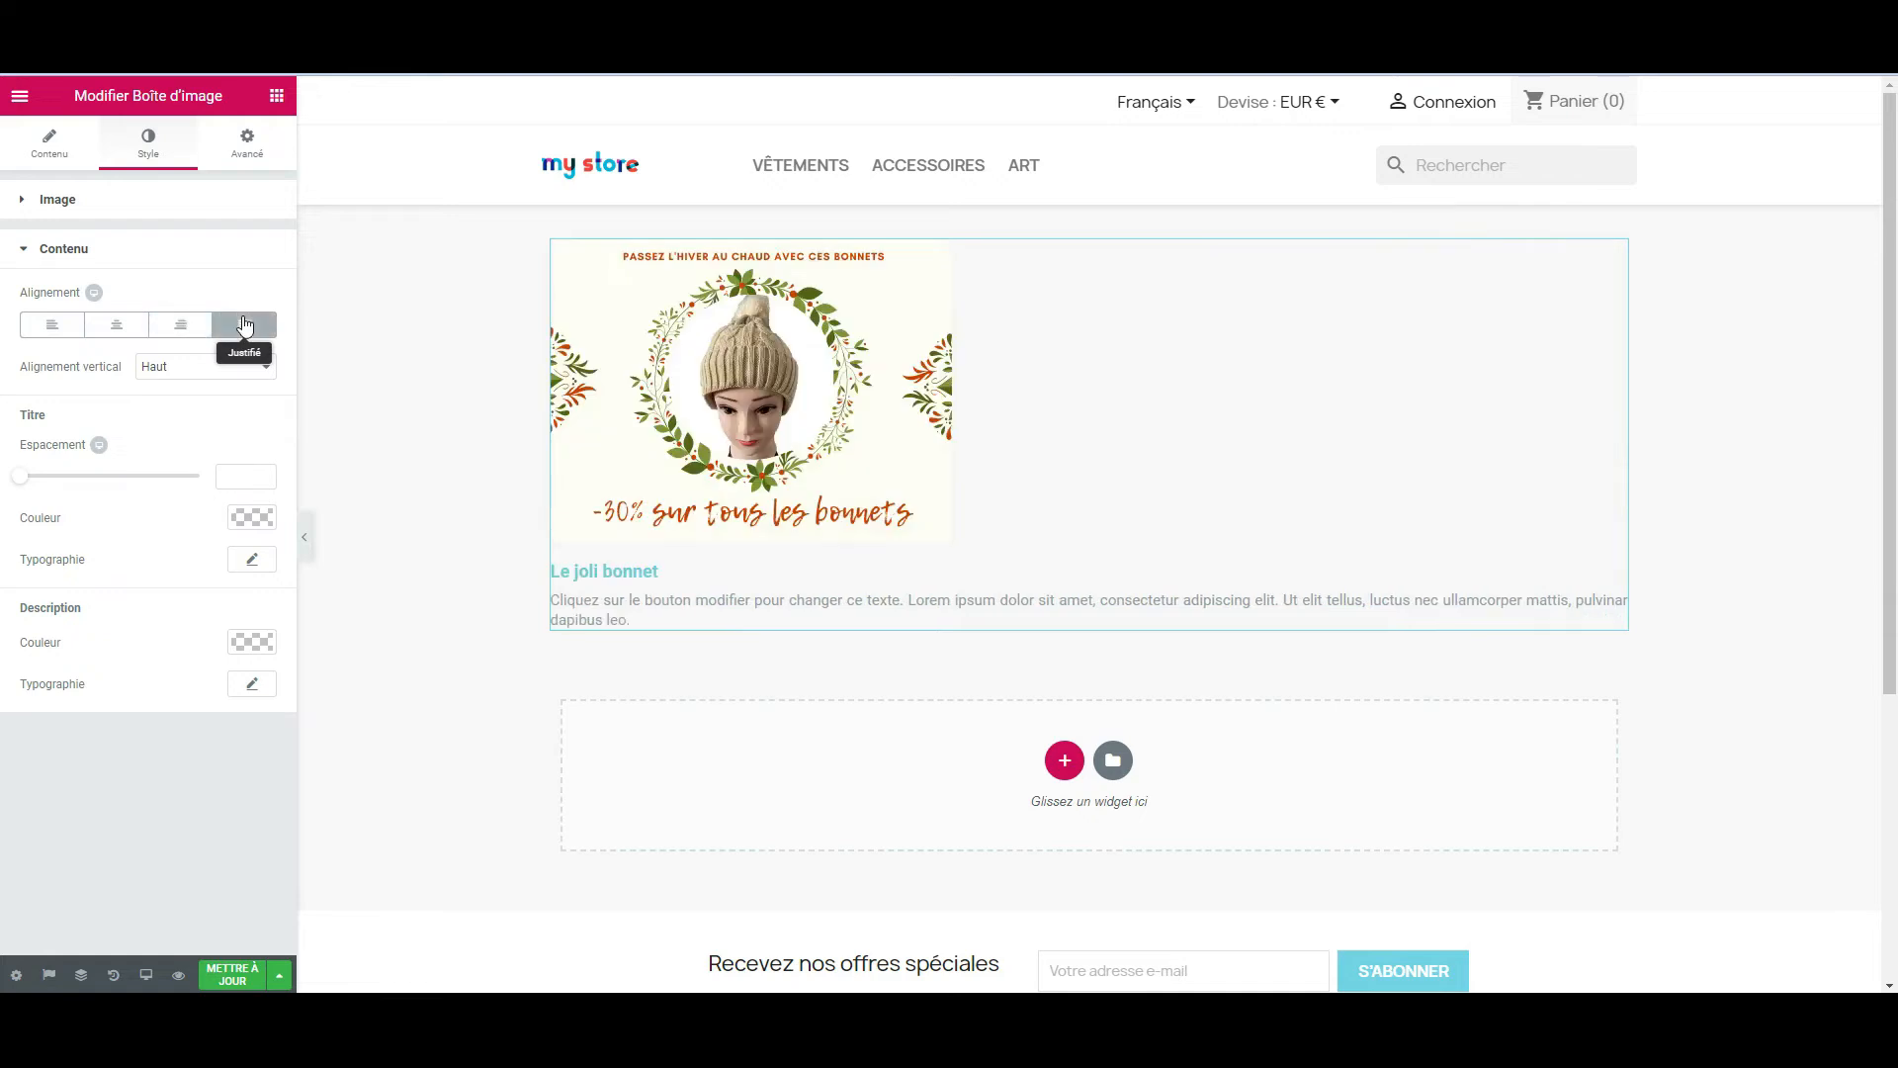
left_click(116, 331)
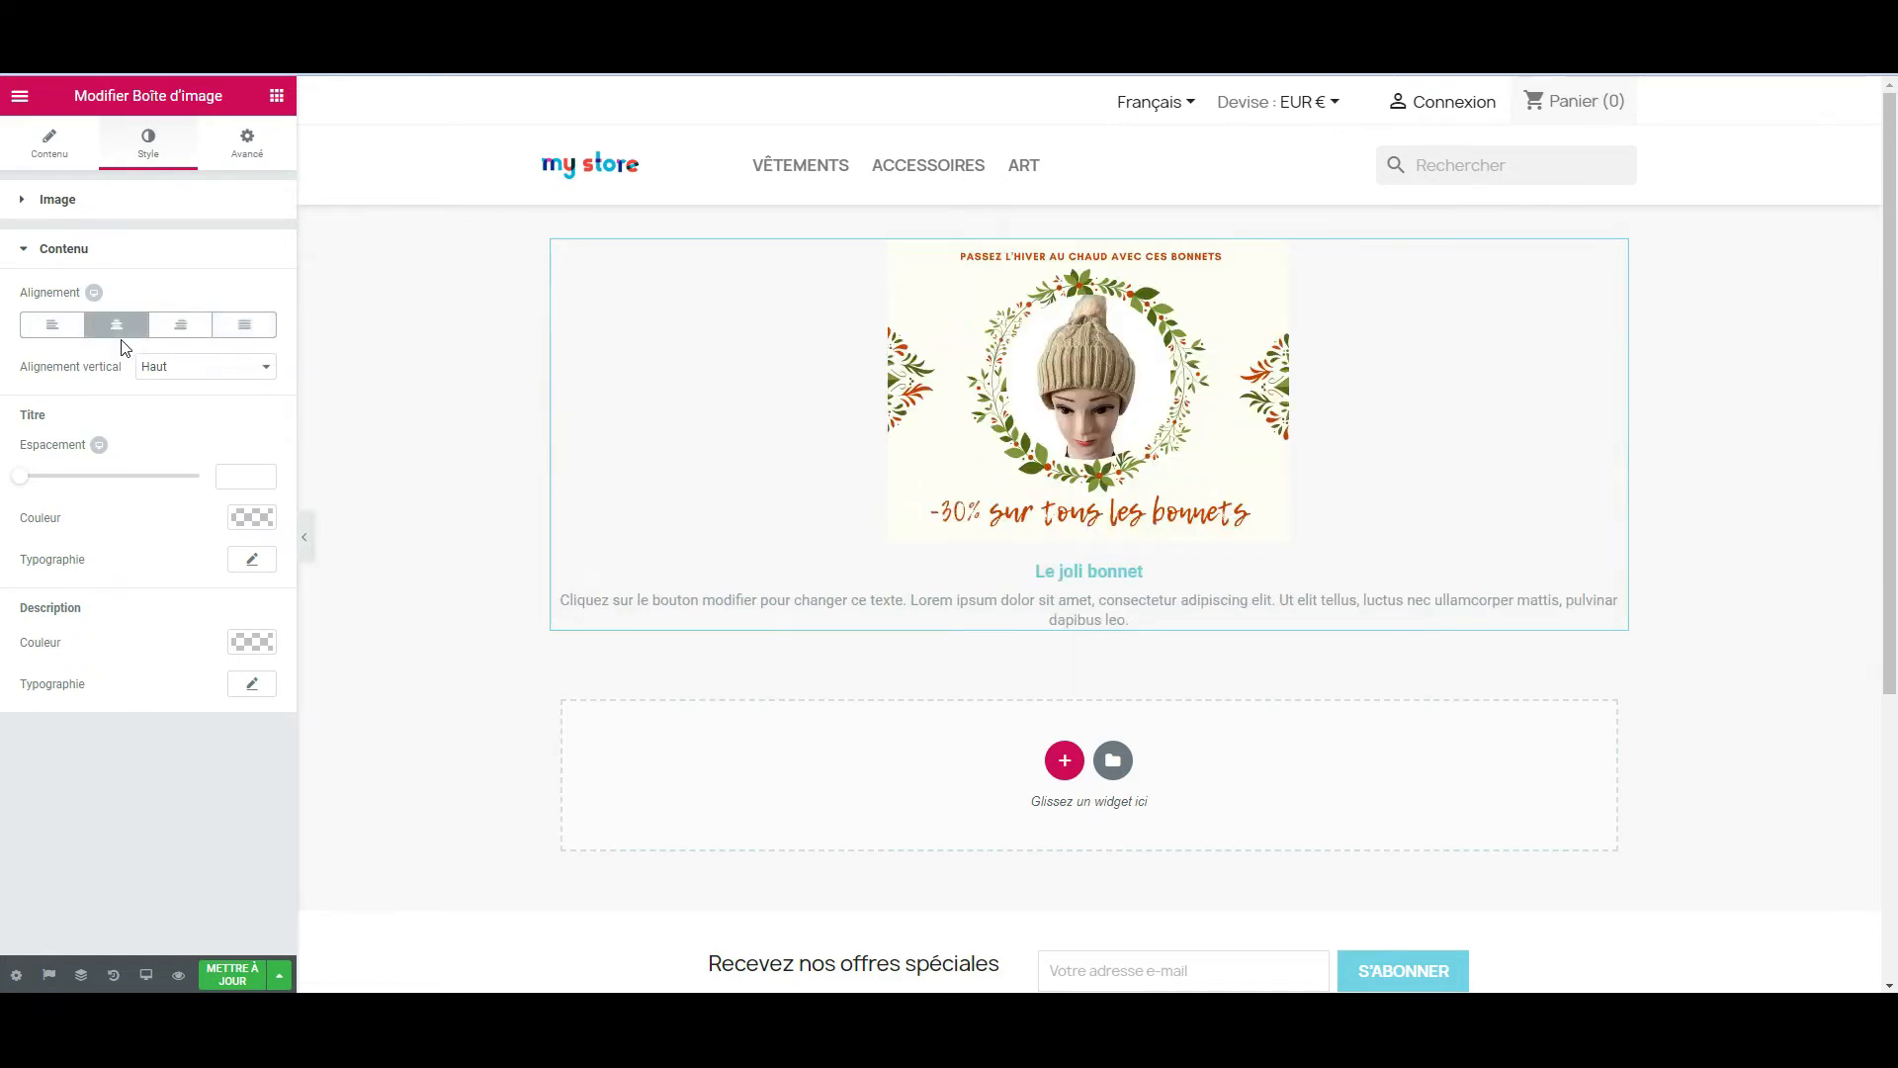
- Set the content's vertical alignment to Milieu
left_click(163, 368)
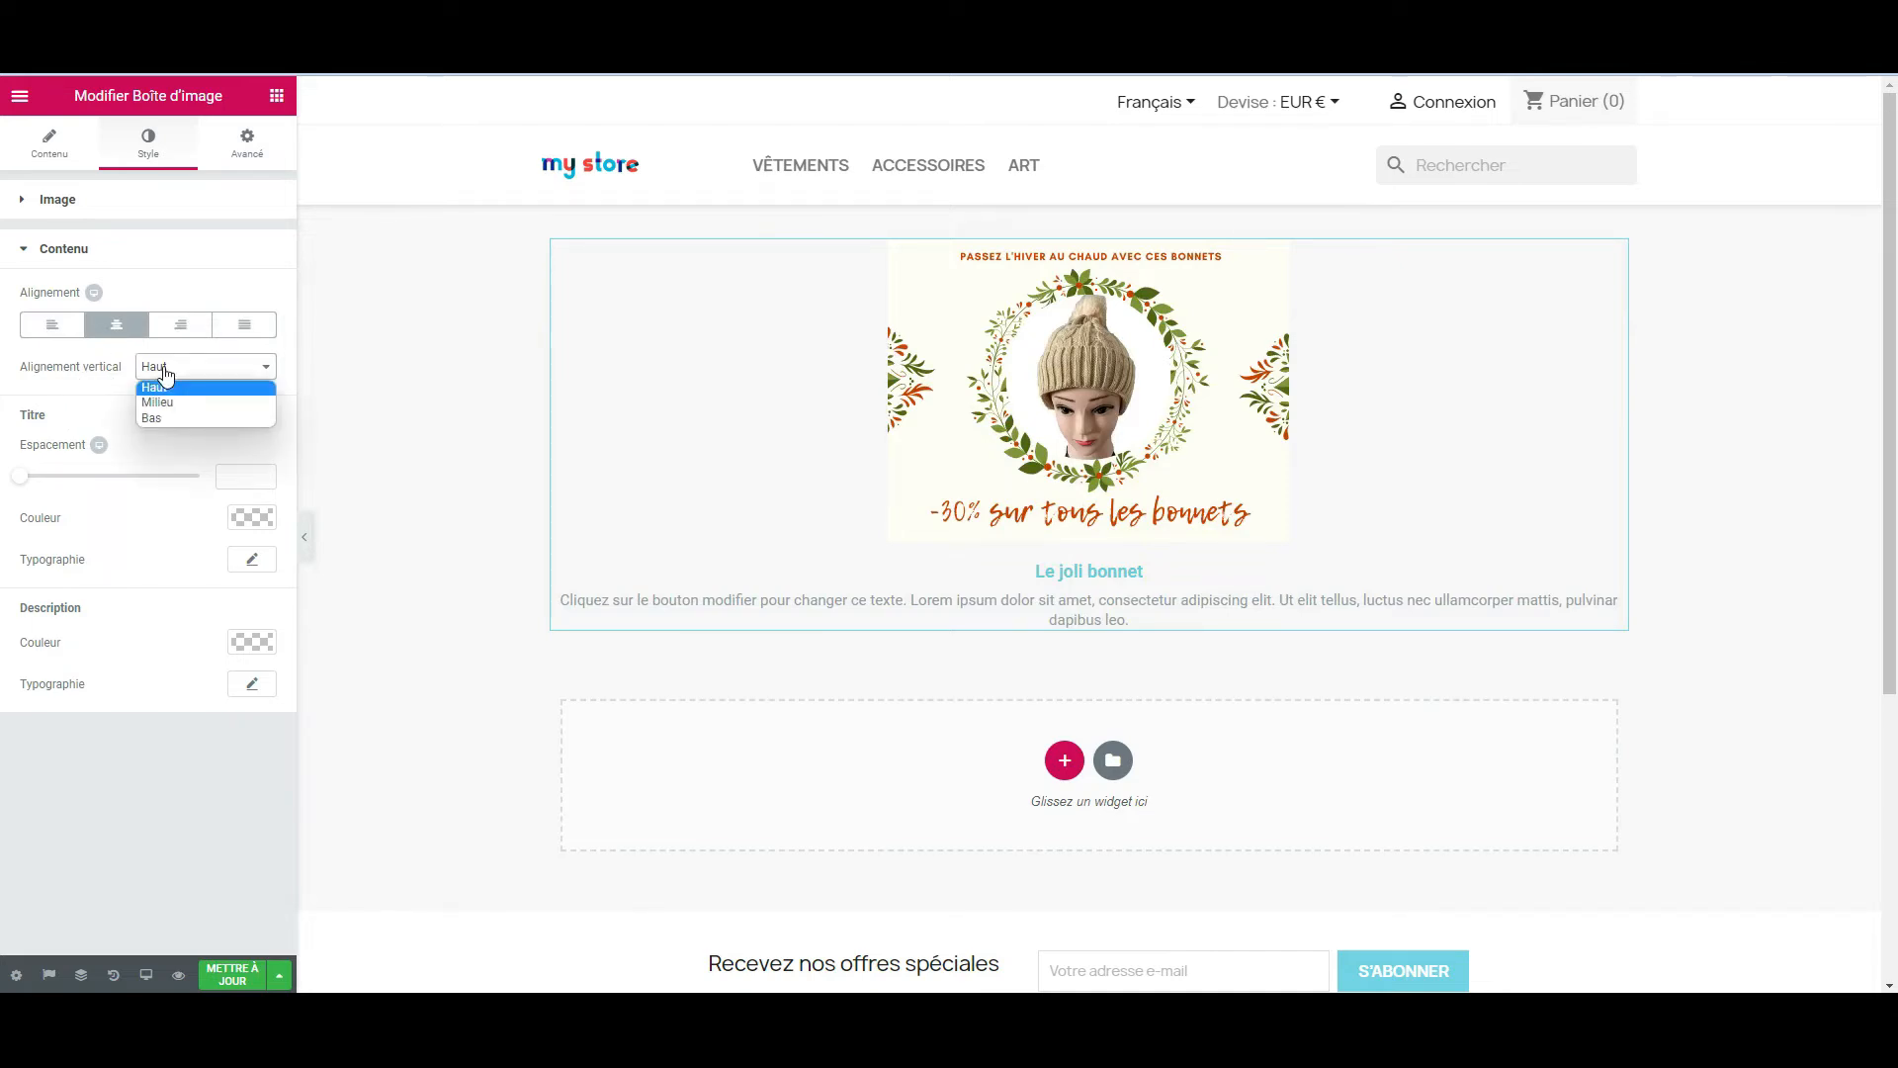
left_click(165, 402)
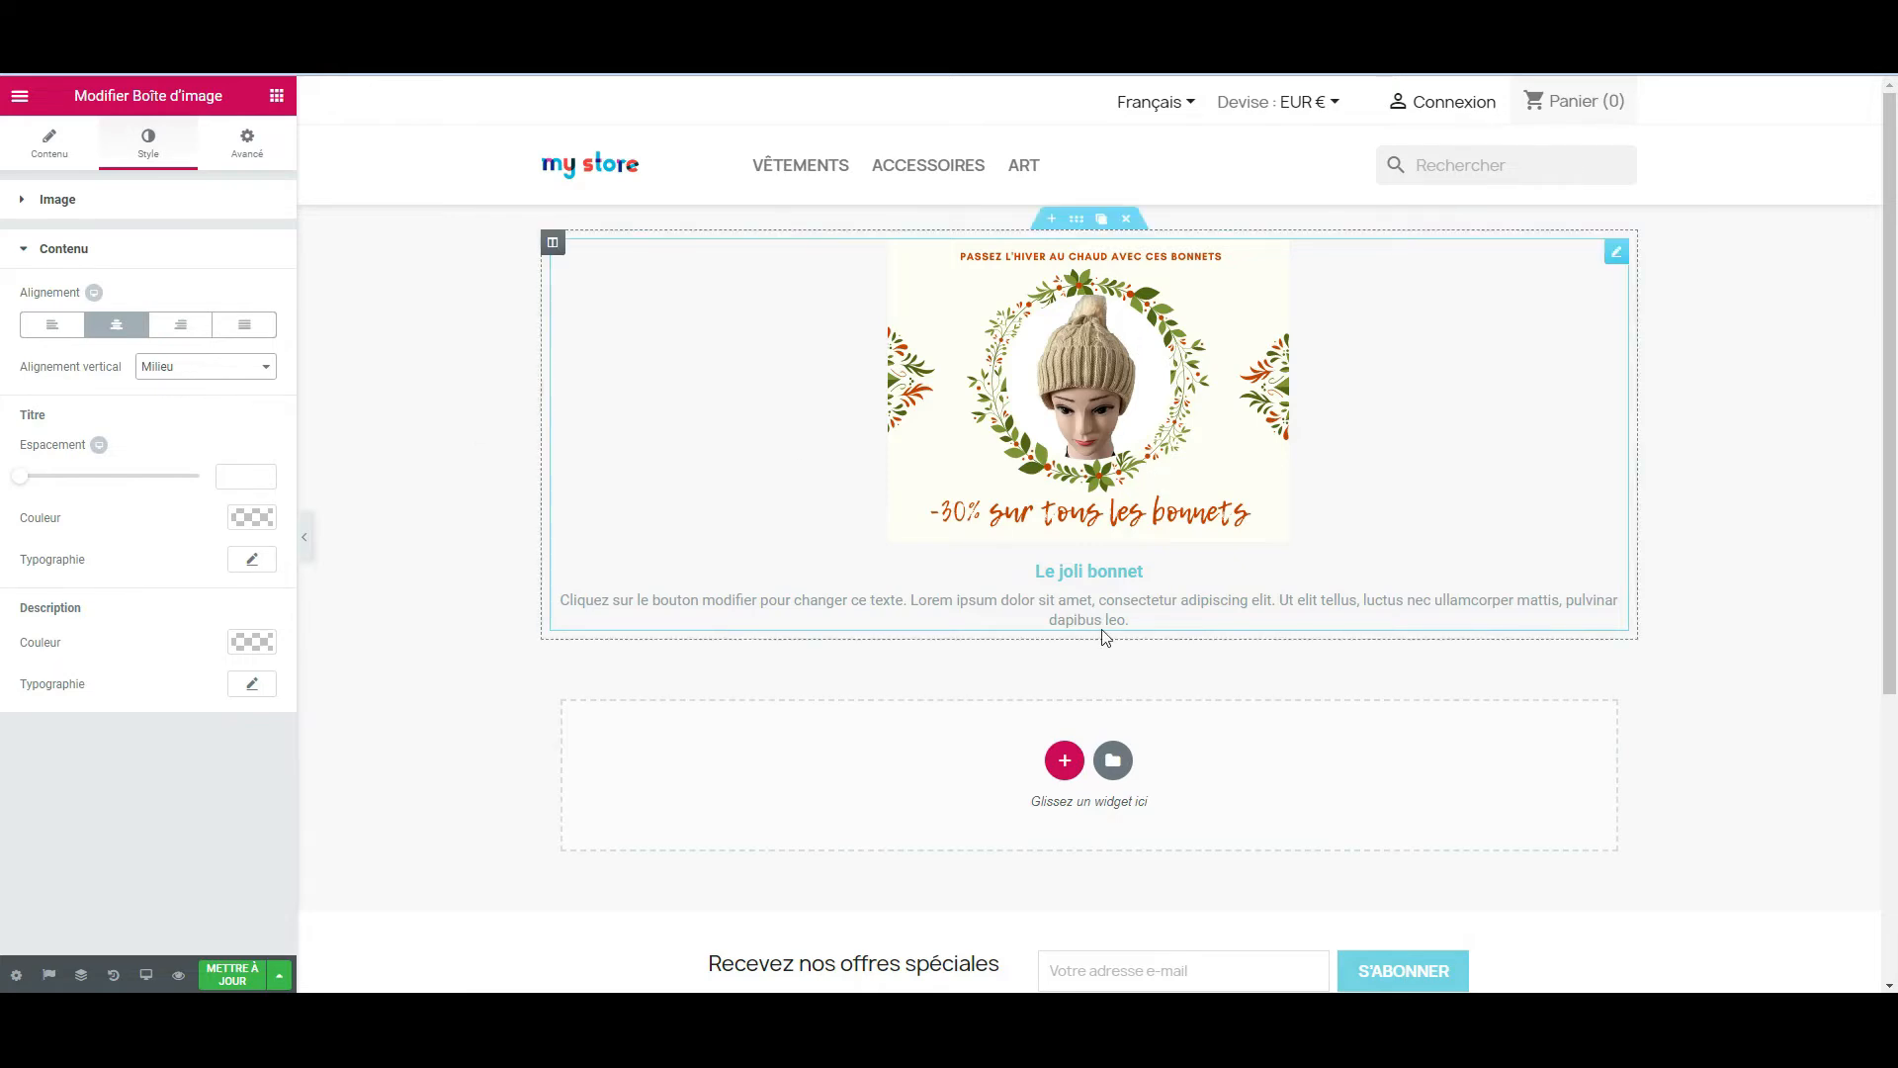
left_click(193, 371)
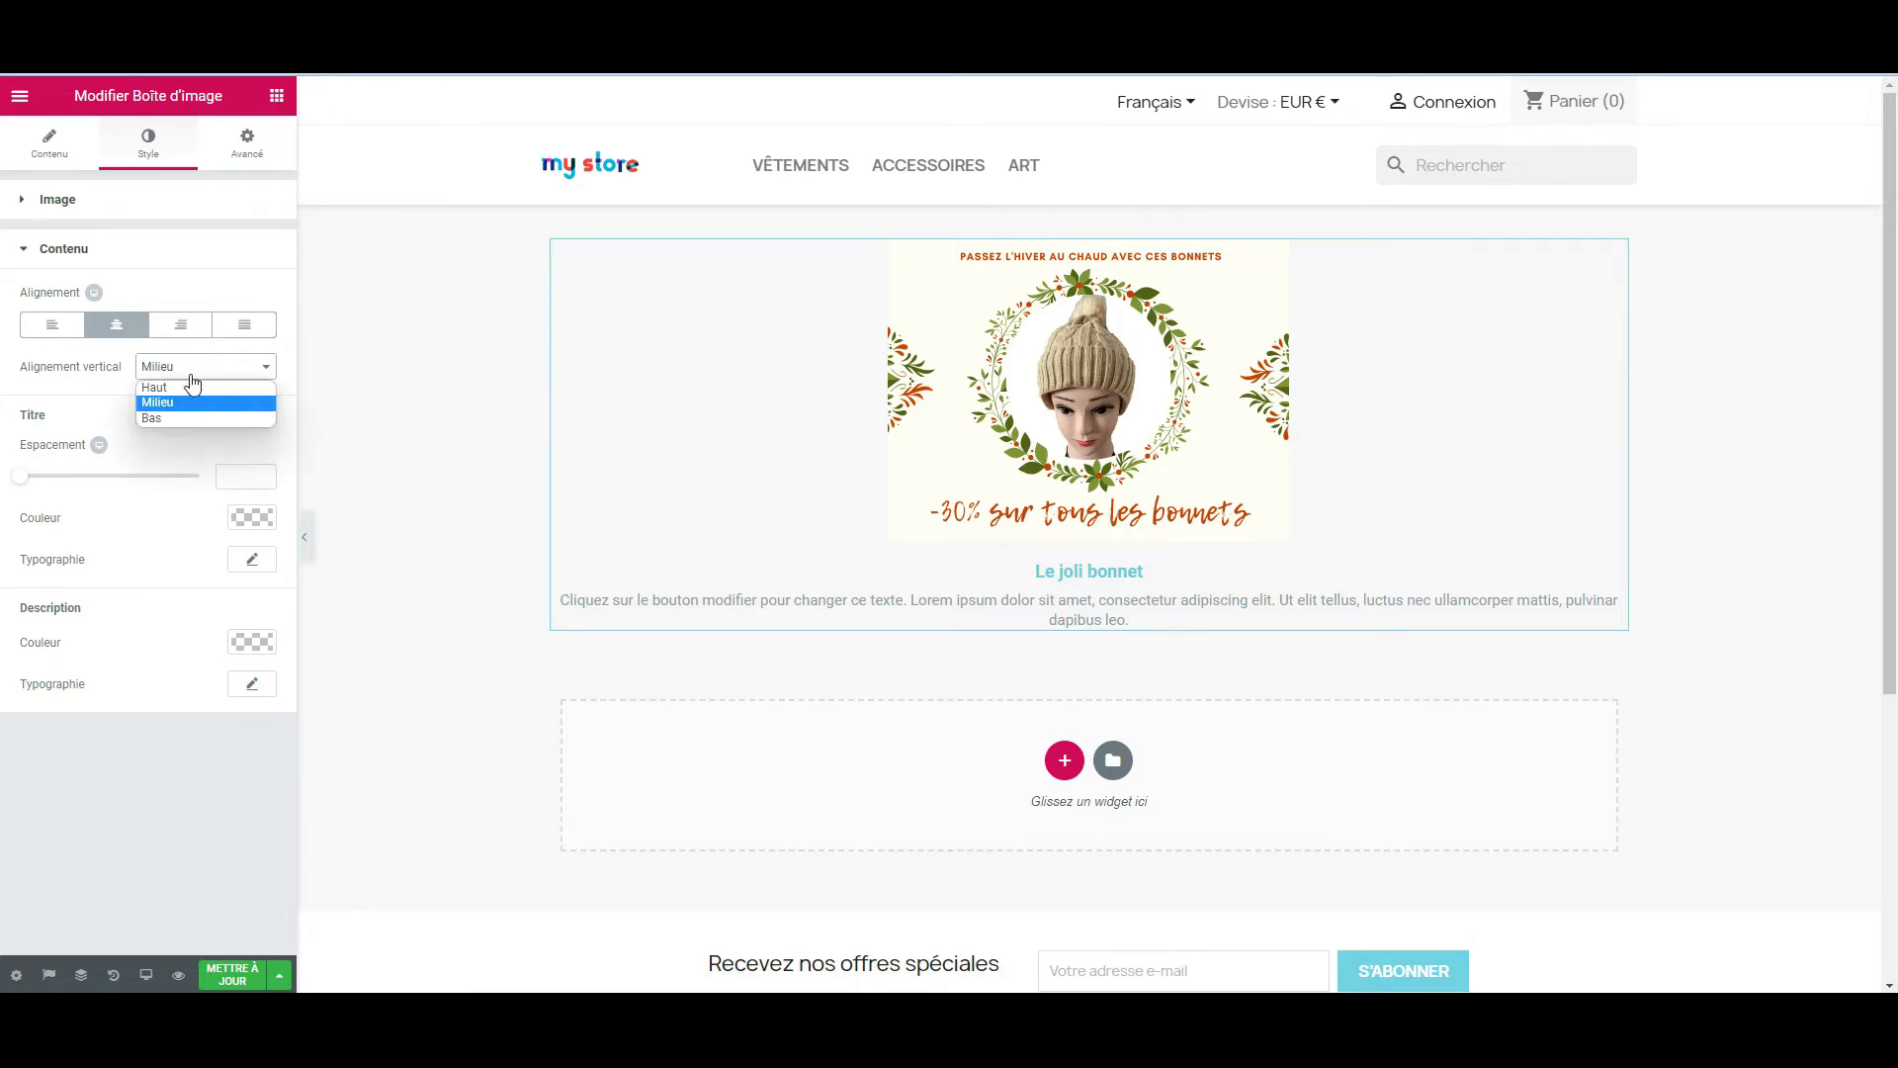
left_click(194, 405)
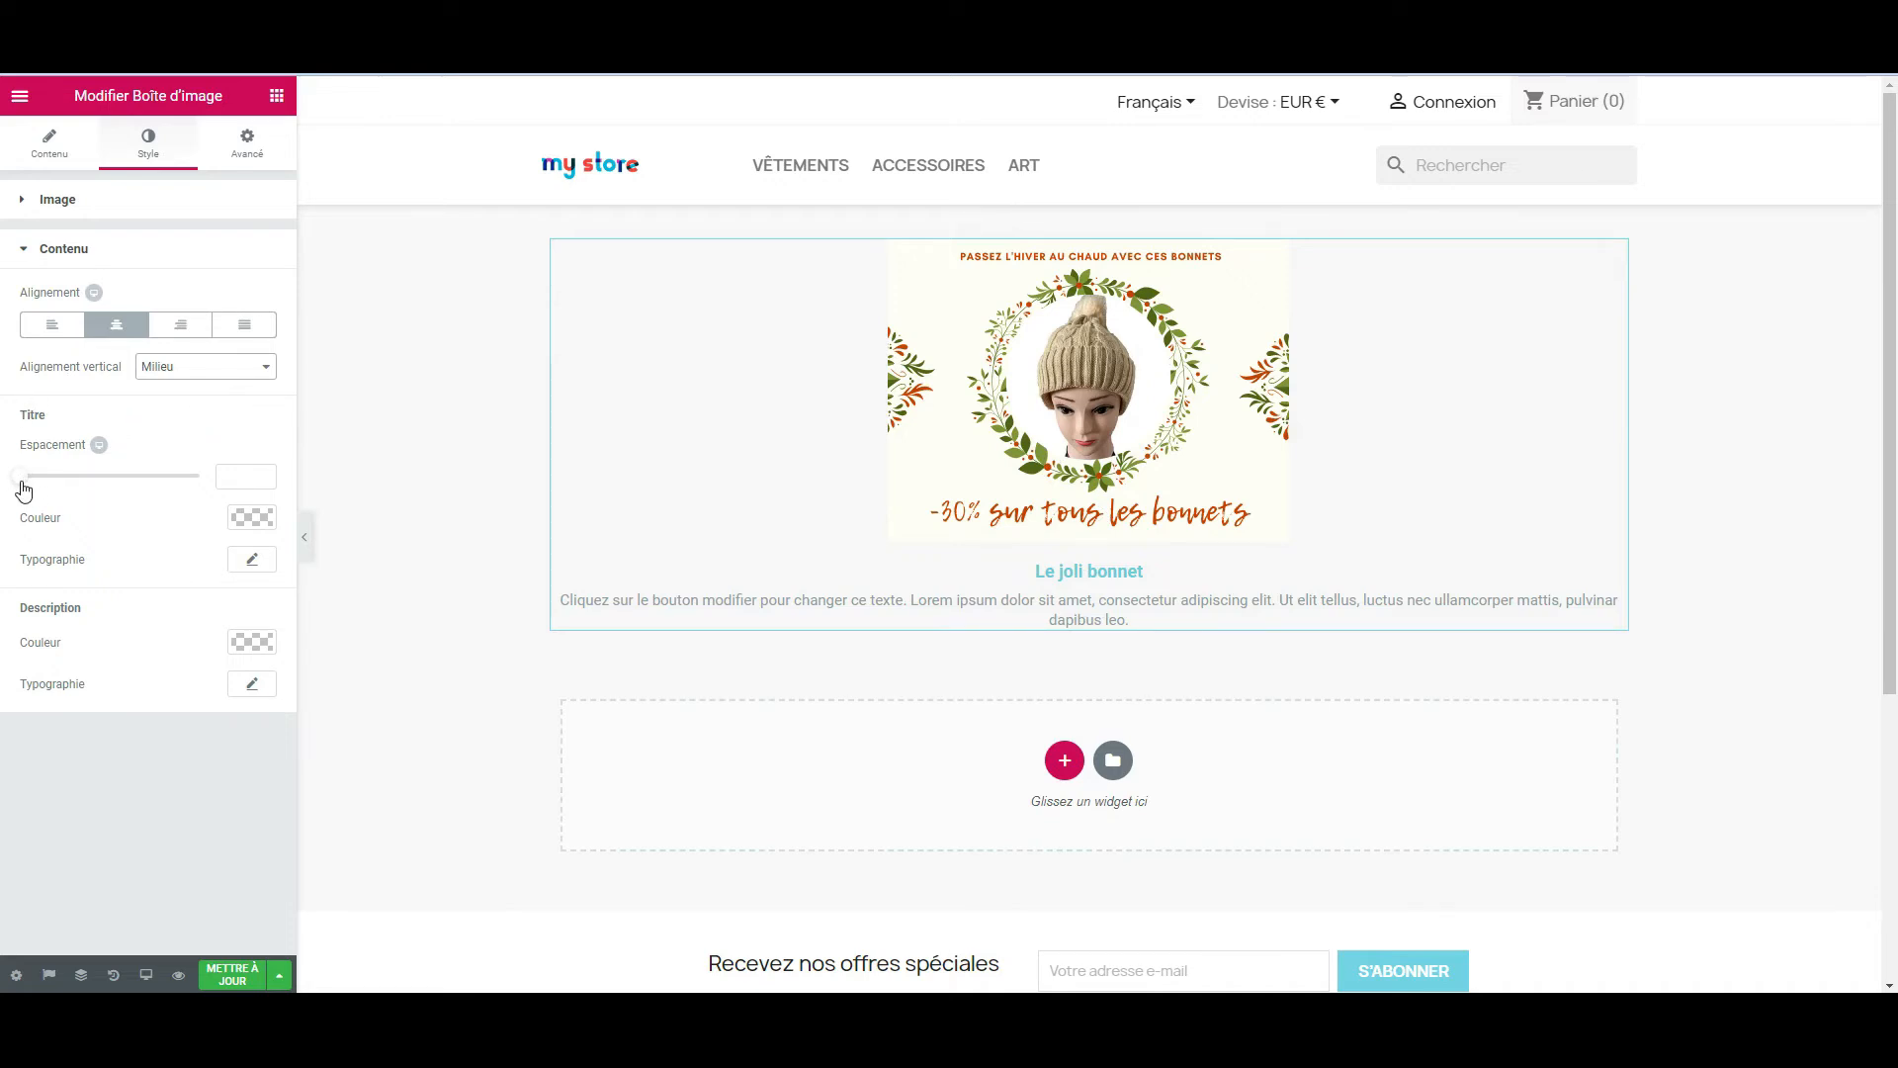
- Set the title's spacing to 0 and its colour to the yellow preset #ffc72f
mouse_move(23, 489)
left_mouse_down()
mouse_move(169, 478)
mouse_move(21, 501)
left_mouse_up()
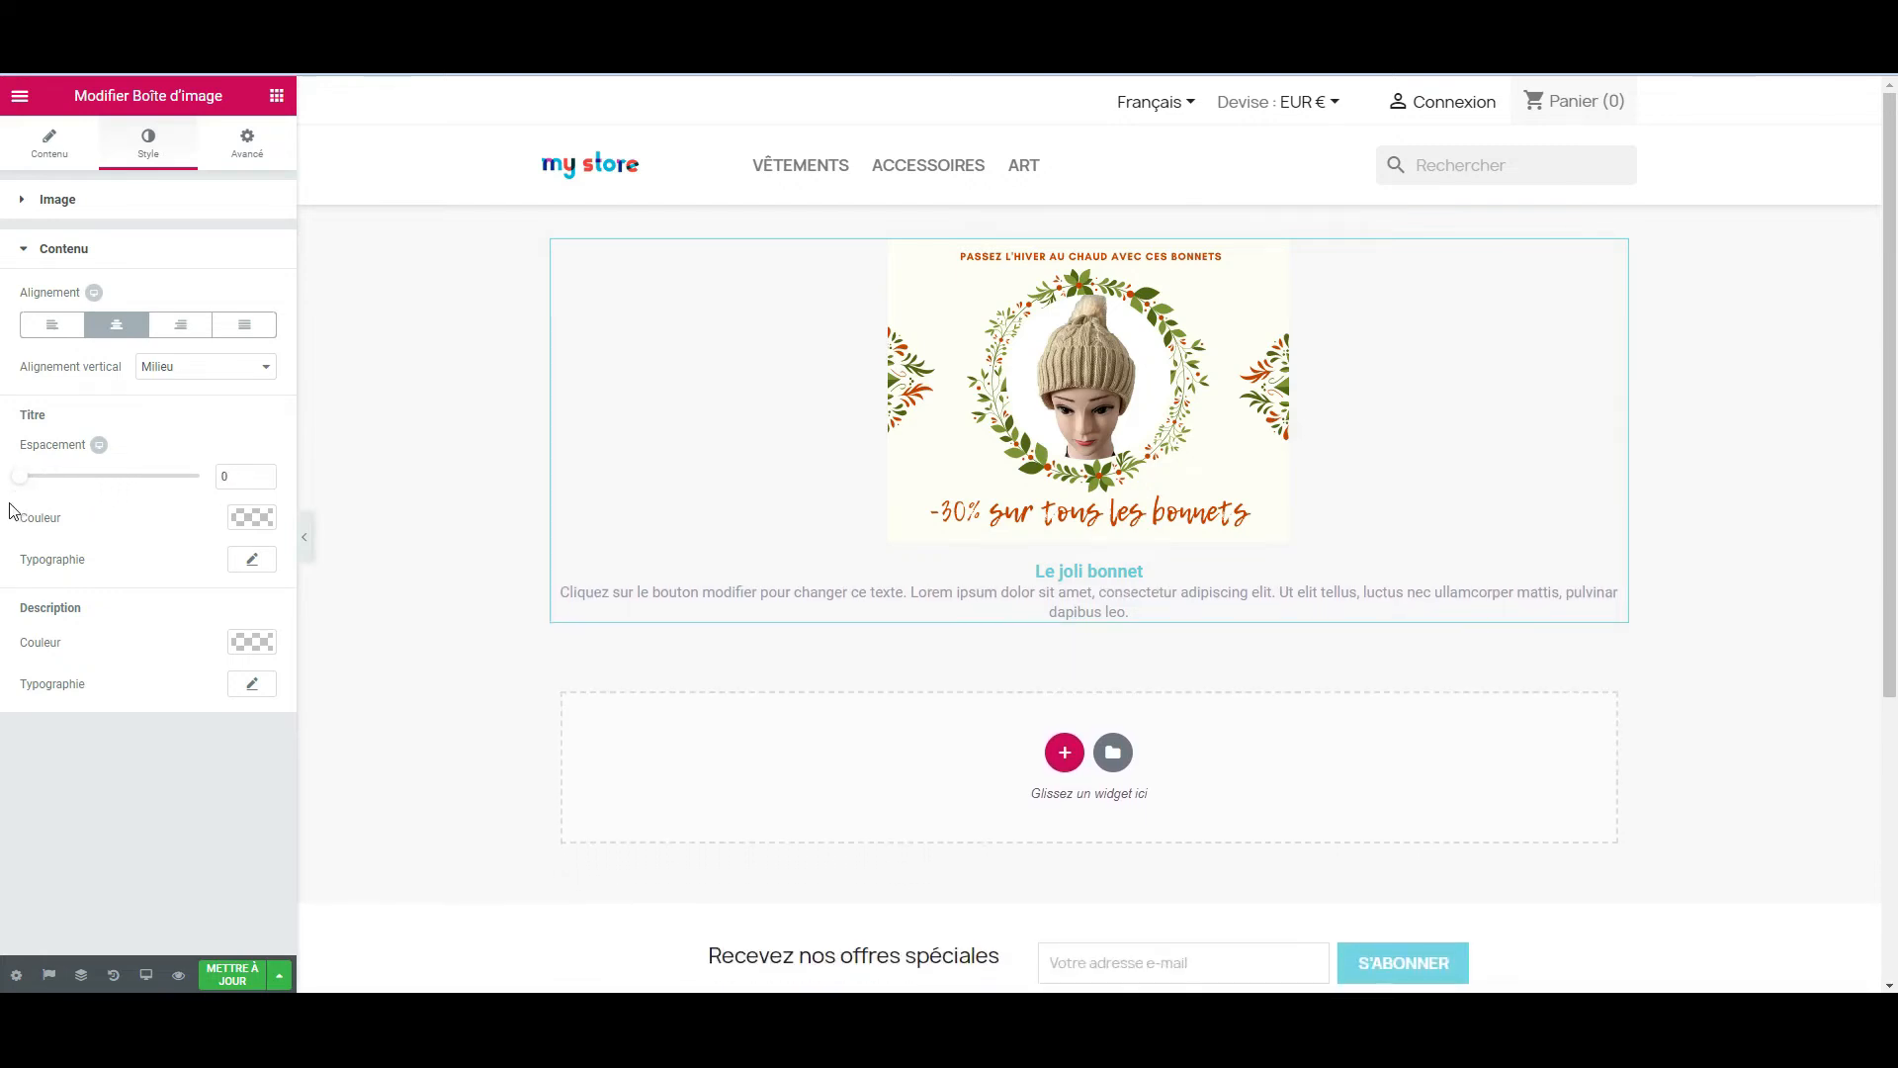
left_click(252, 520)
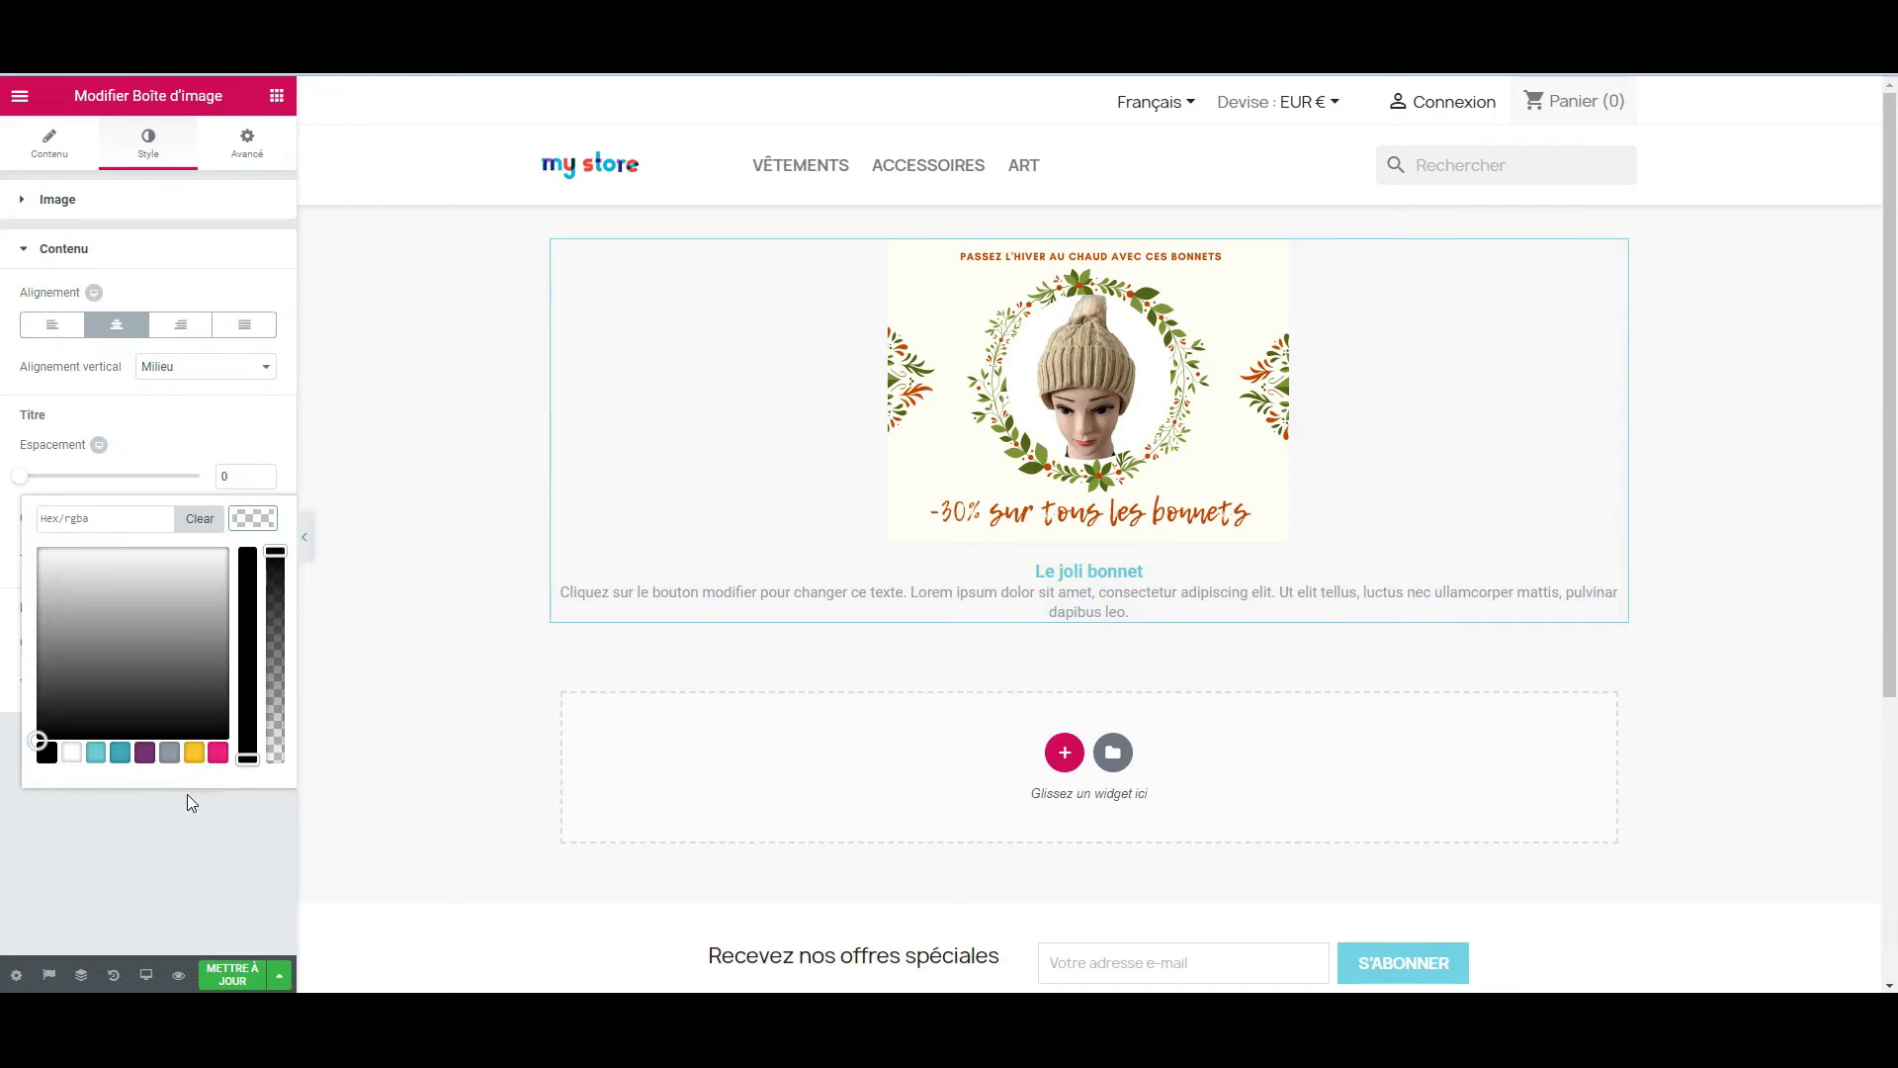
left_click(194, 754)
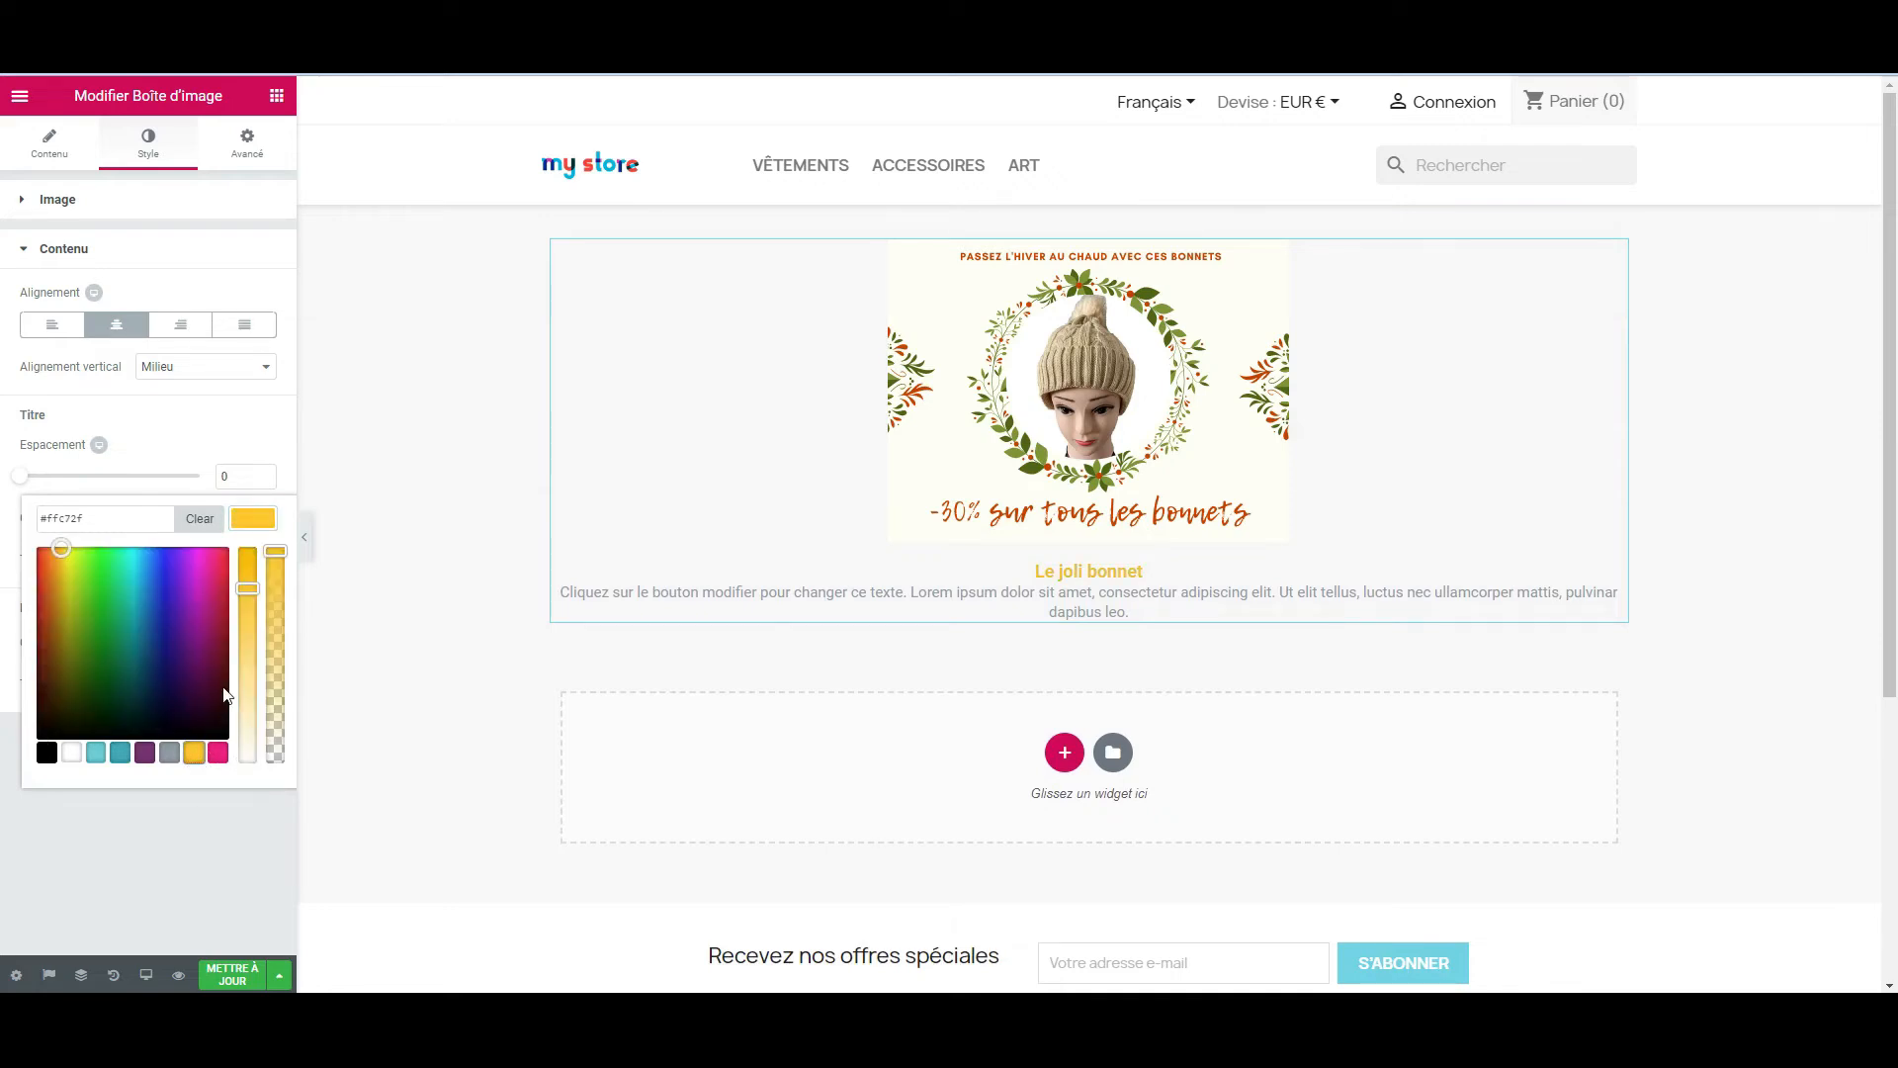
left_click(255, 532)
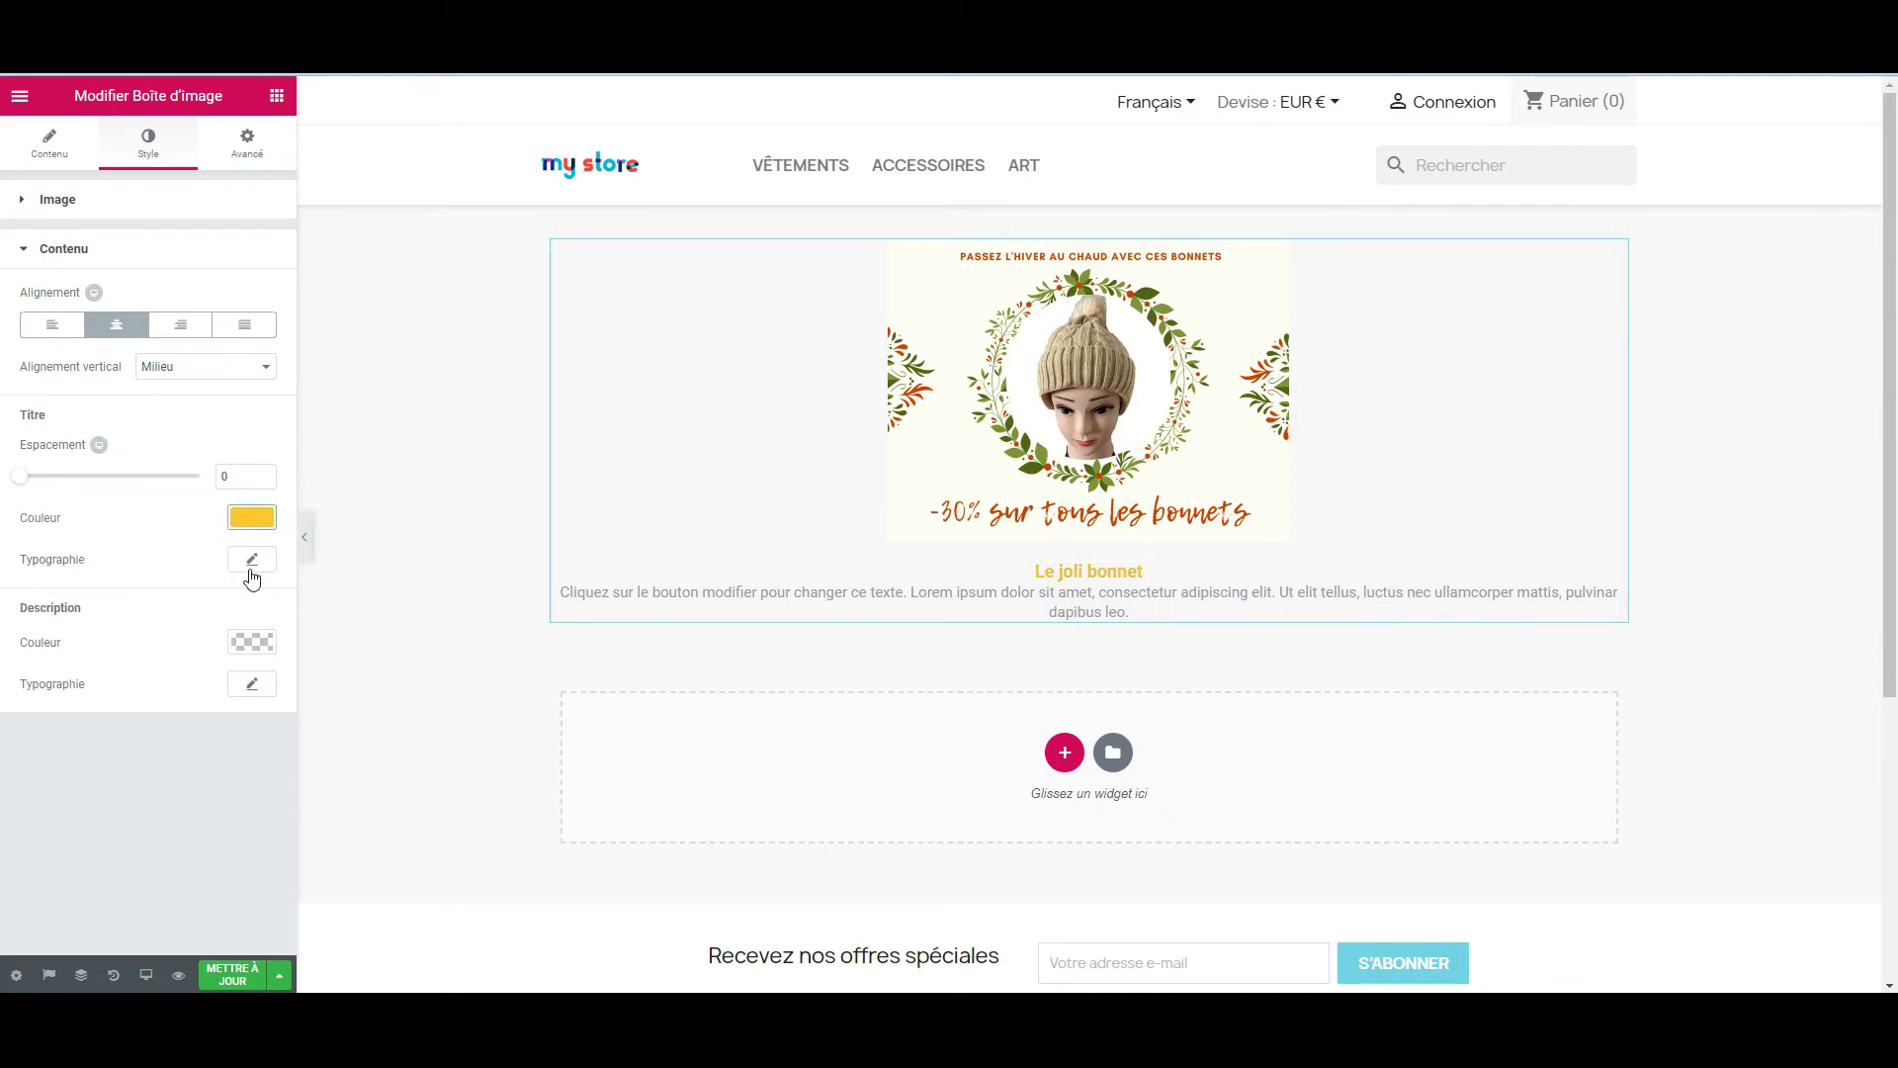
- Set the title's typography to the Akaya Kanadaka font family at a size of 43 px
left_click(250, 566)
left_click(226, 612)
scroll(182, 754, "down", 5)
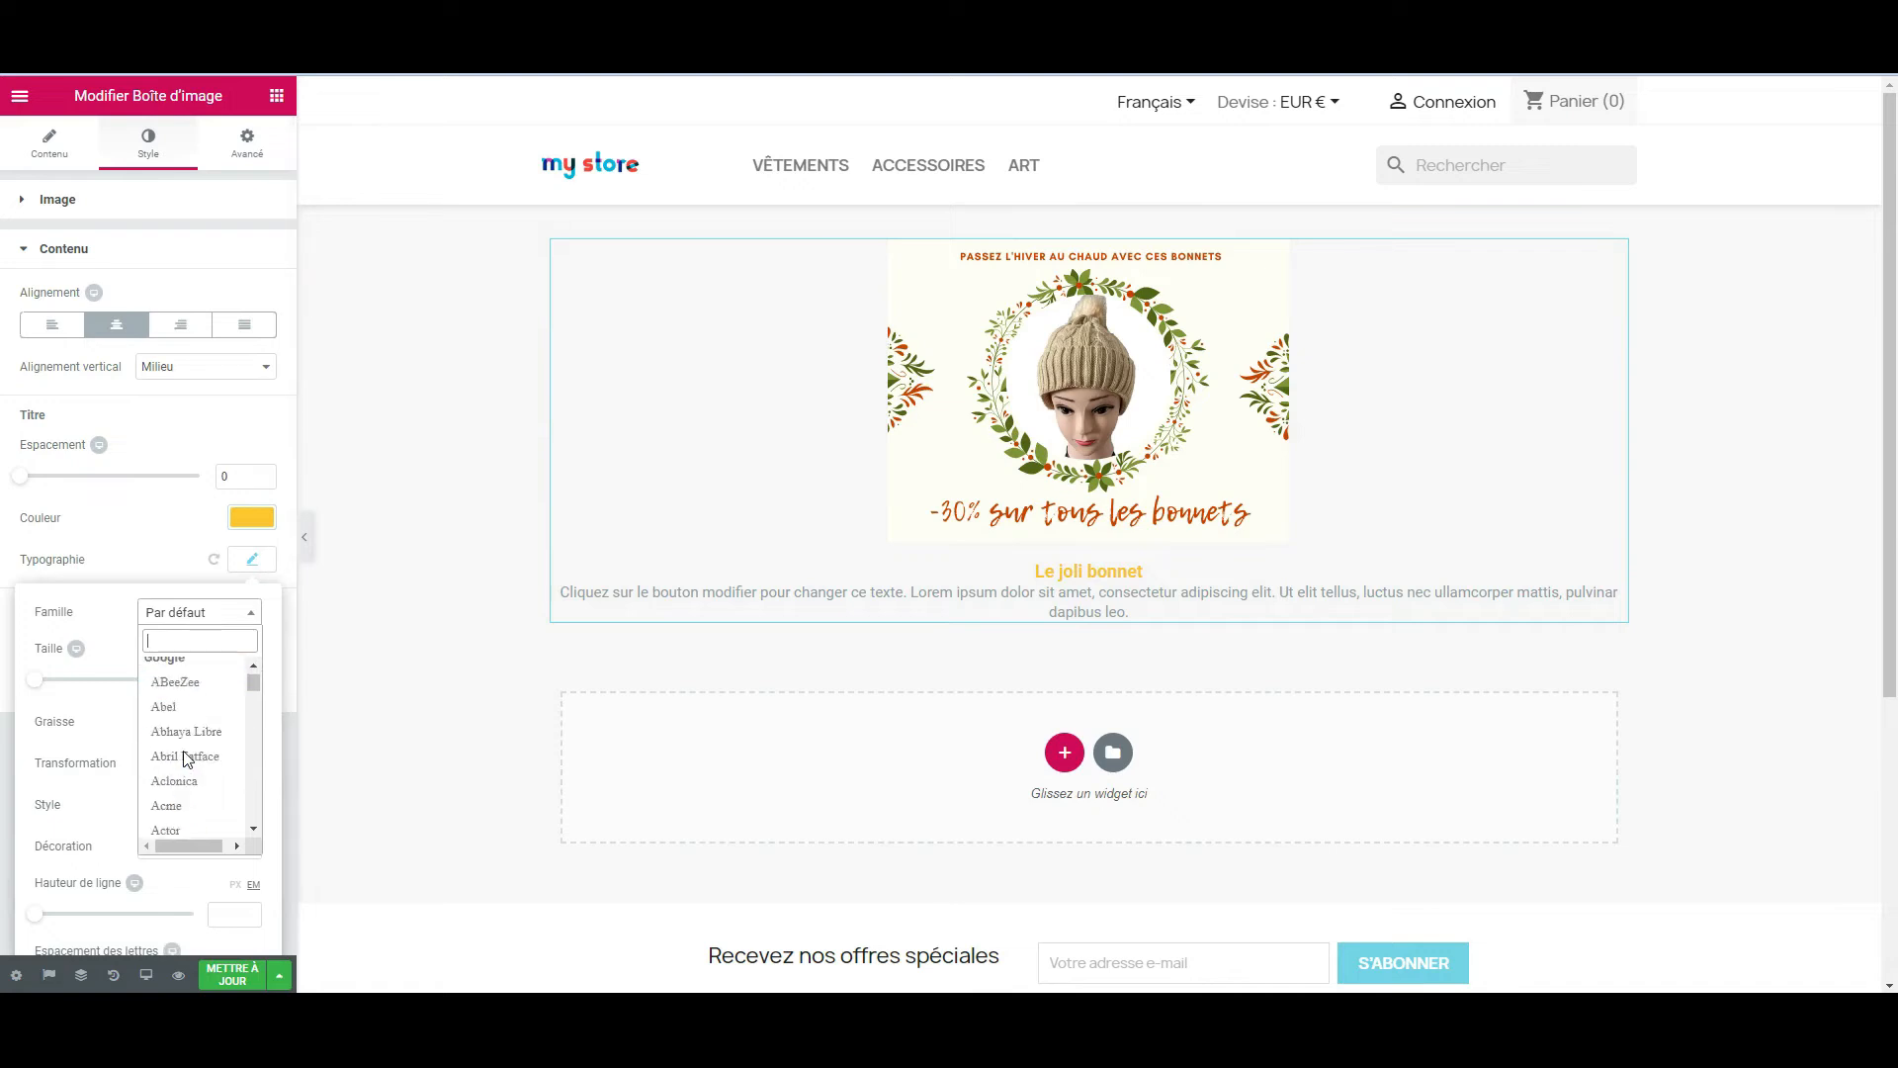
left_click(179, 742)
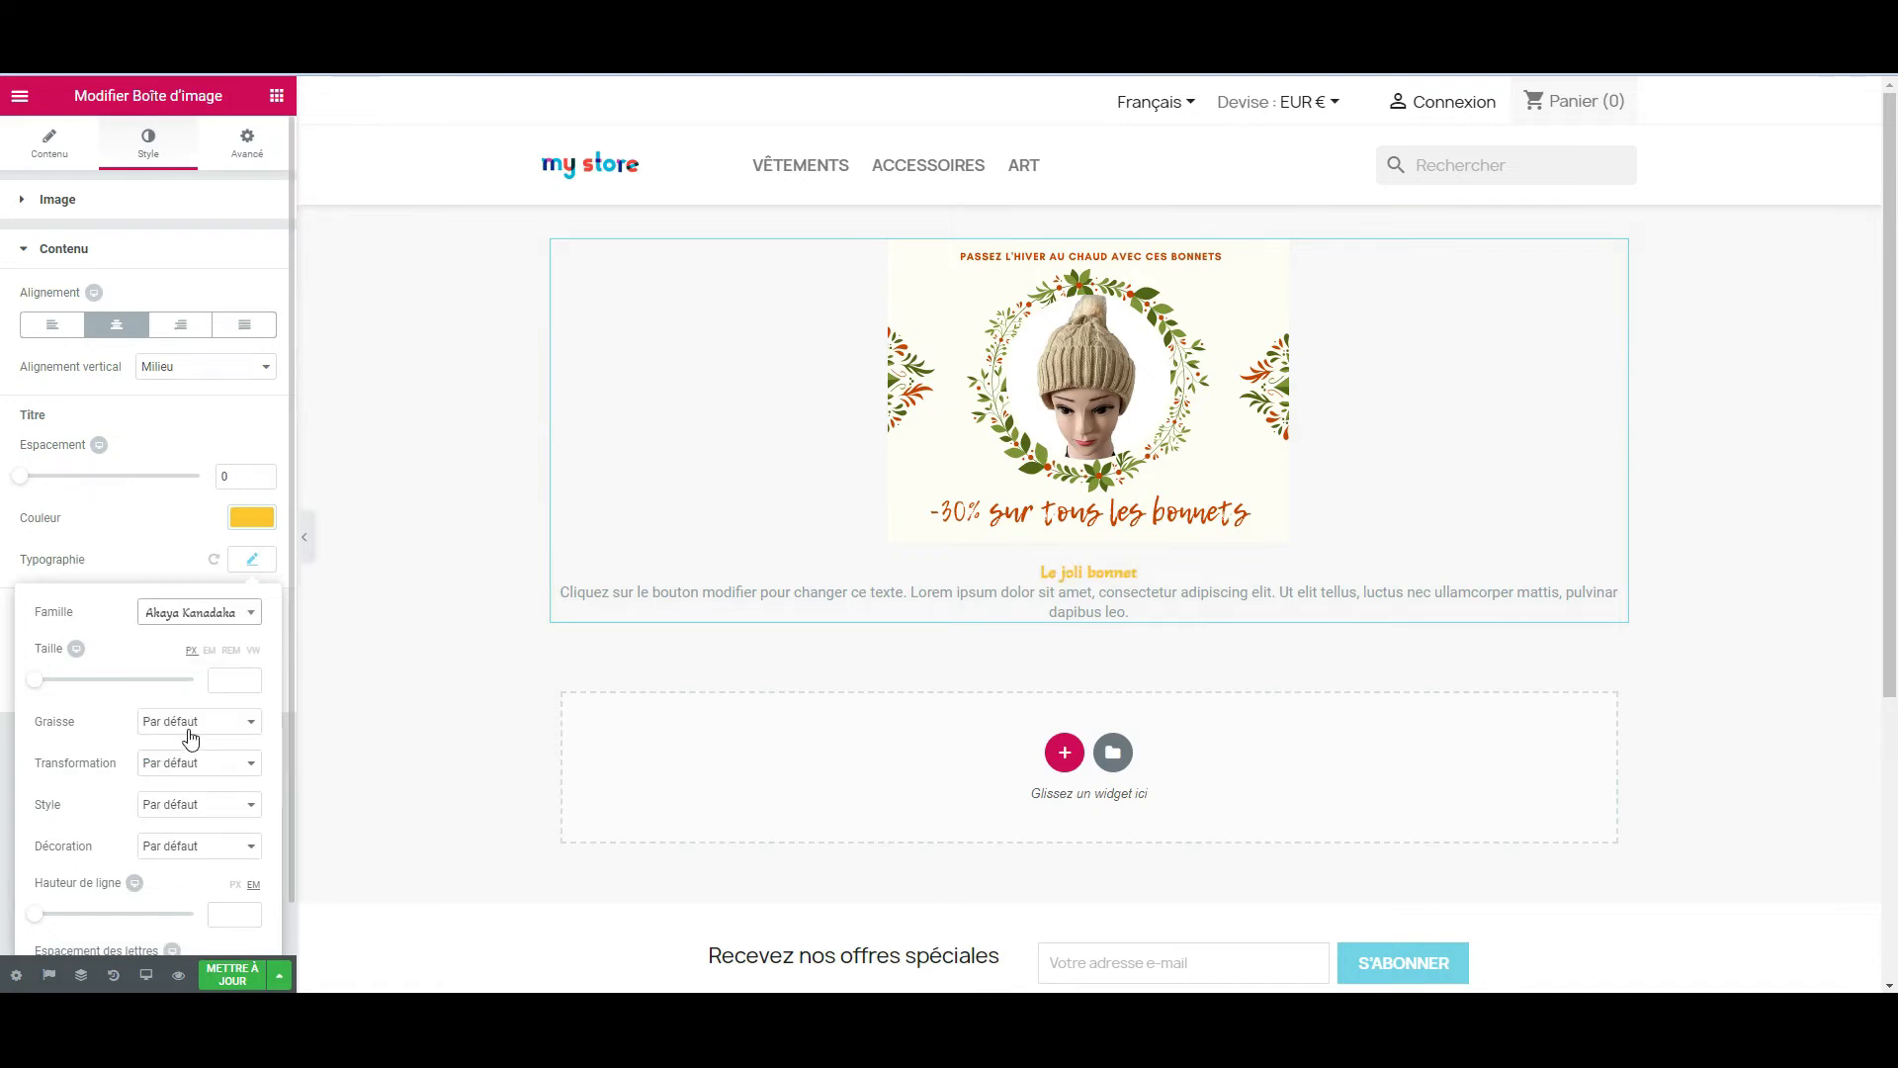
mouse_move(34, 681)
left_mouse_down()
mouse_move(93, 681)
mouse_move(69, 683)
left_mouse_up()
scroll(108, 710, "down", 1)
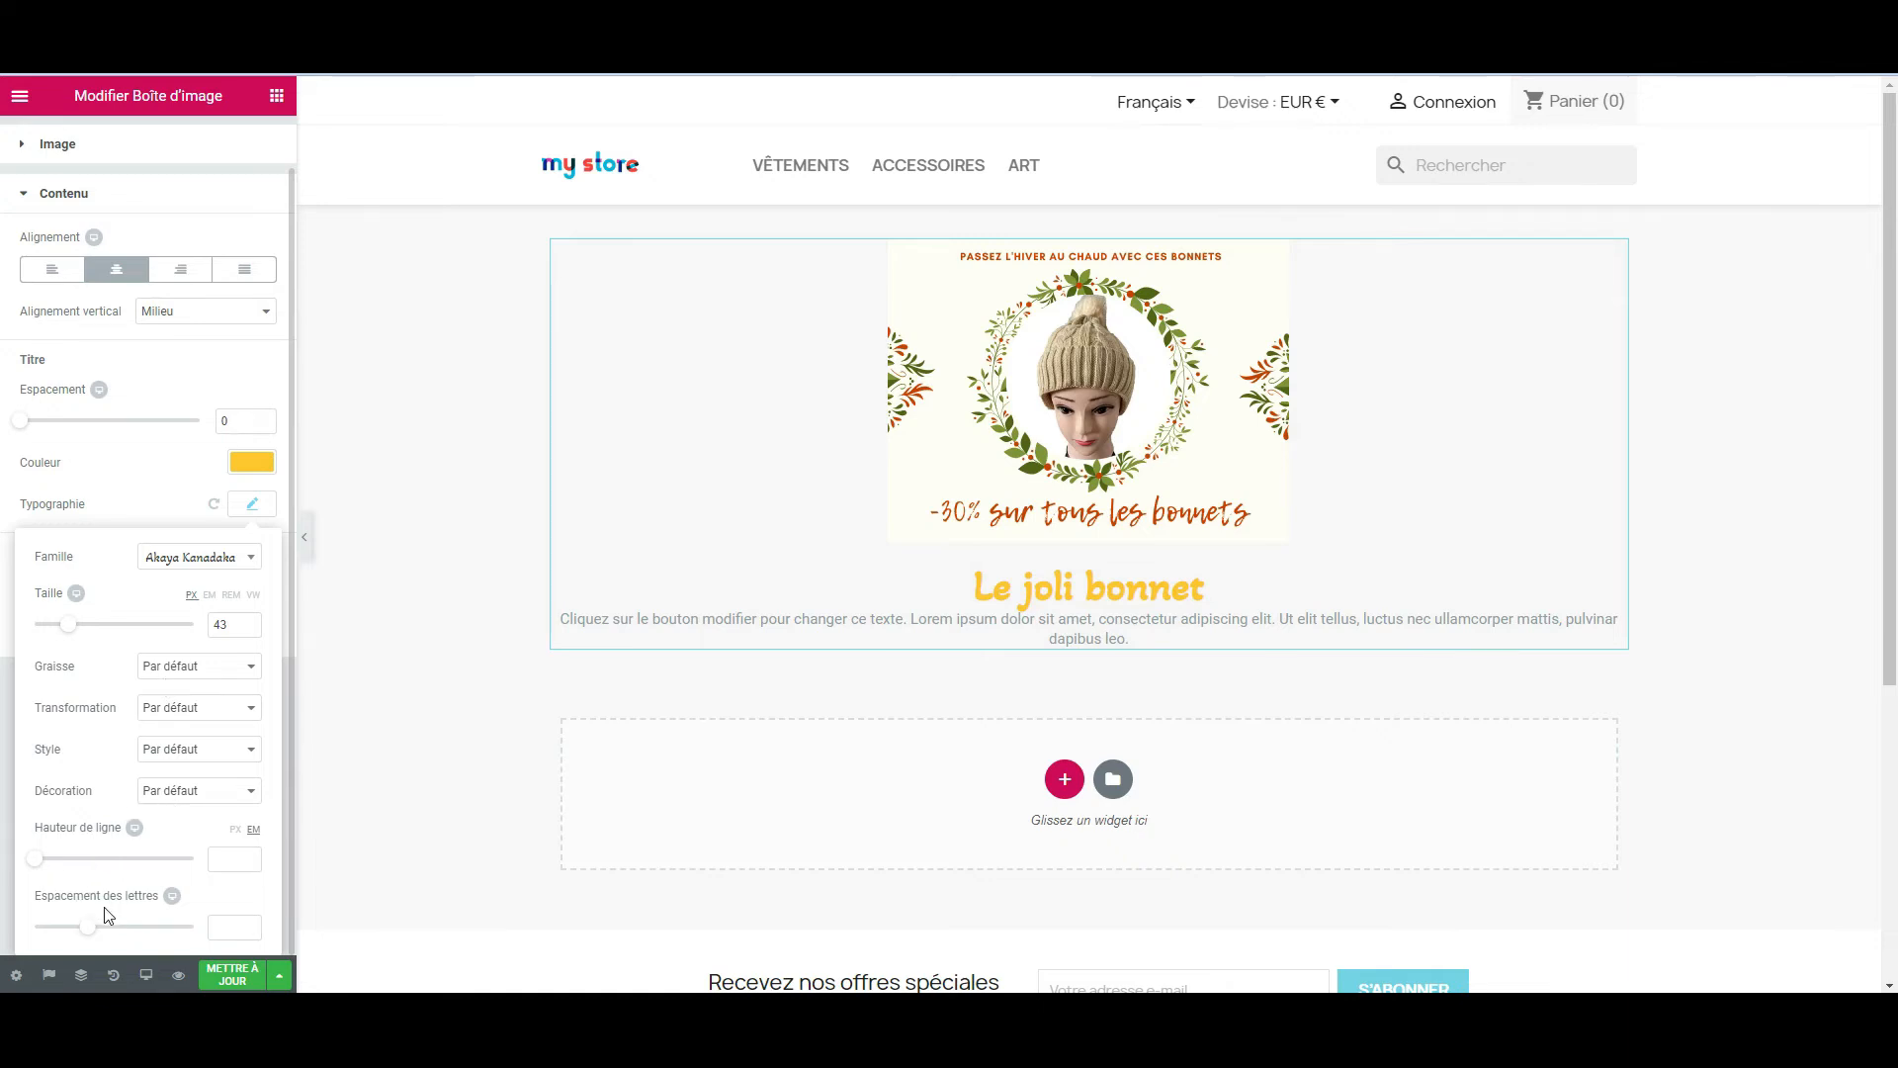
left_click(252, 509)
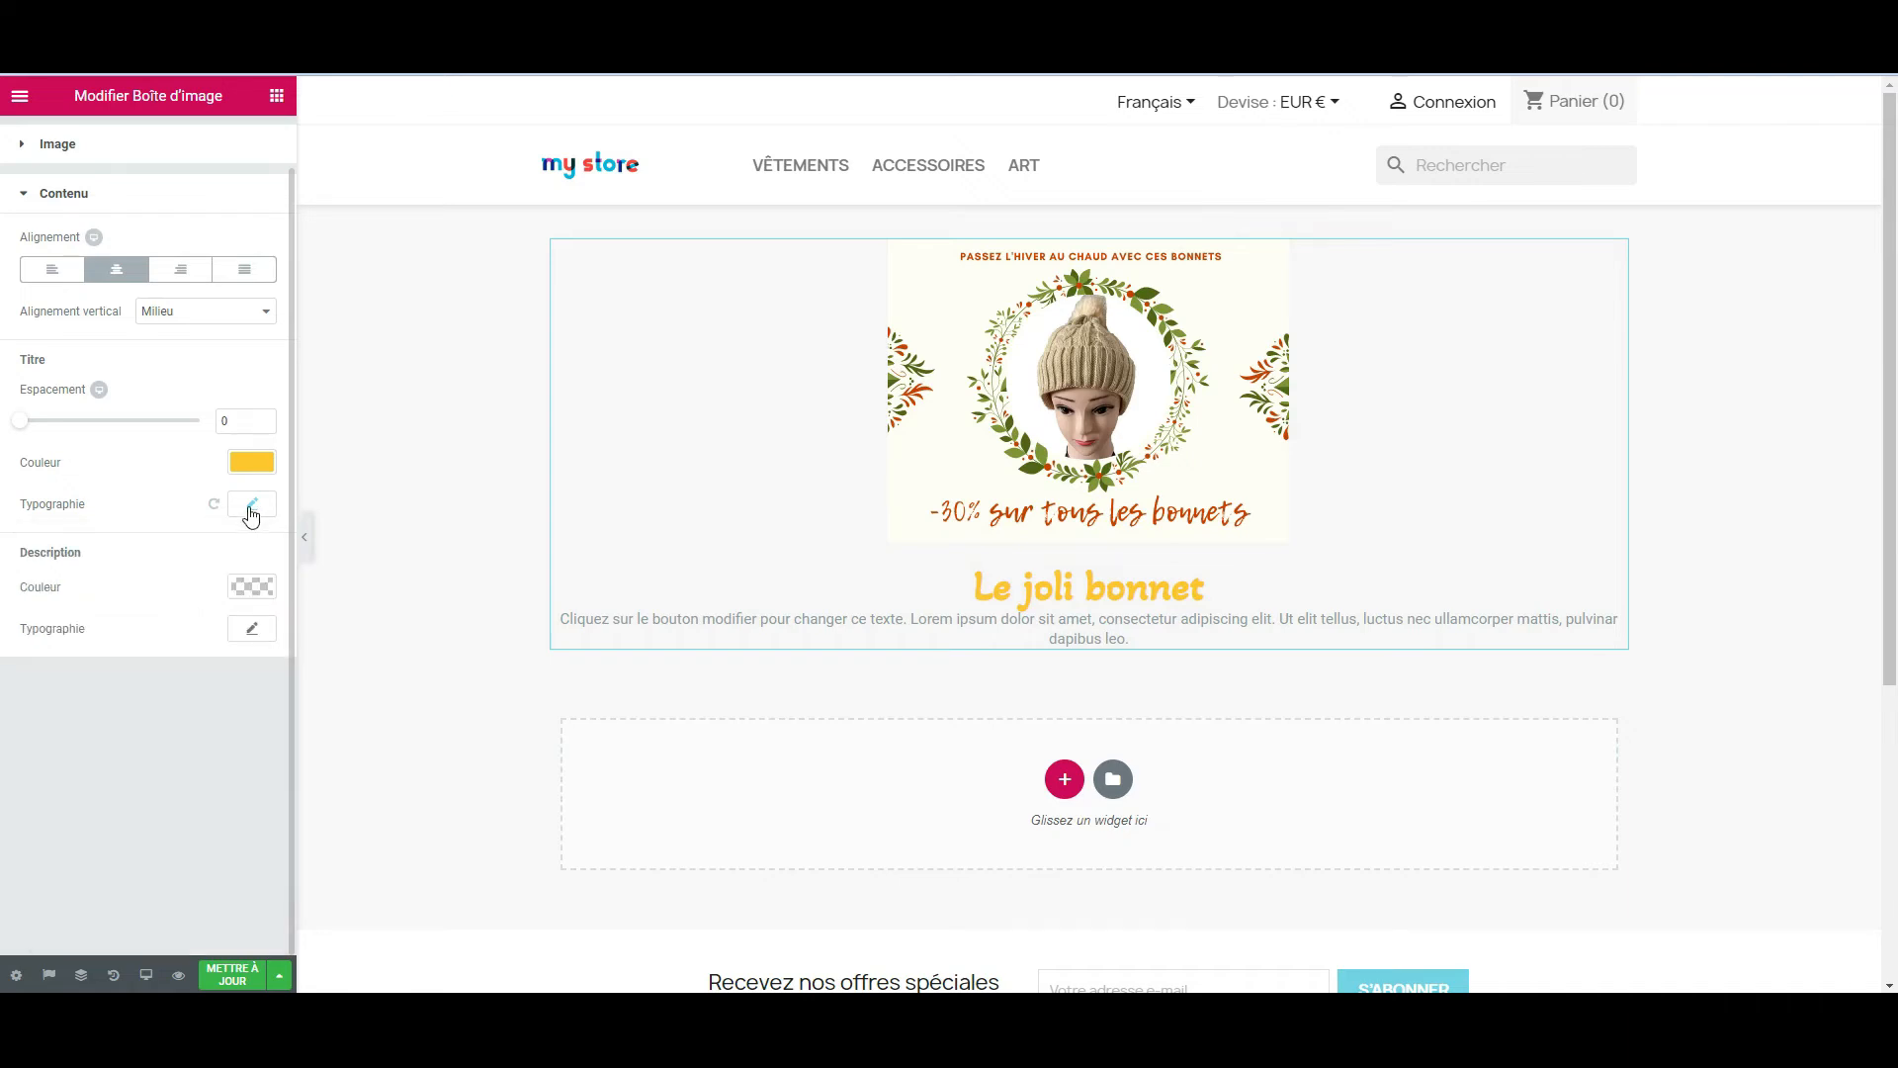
- Set the description's colour to the pink preset #f12184
left_click(252, 588)
left_click(217, 822)
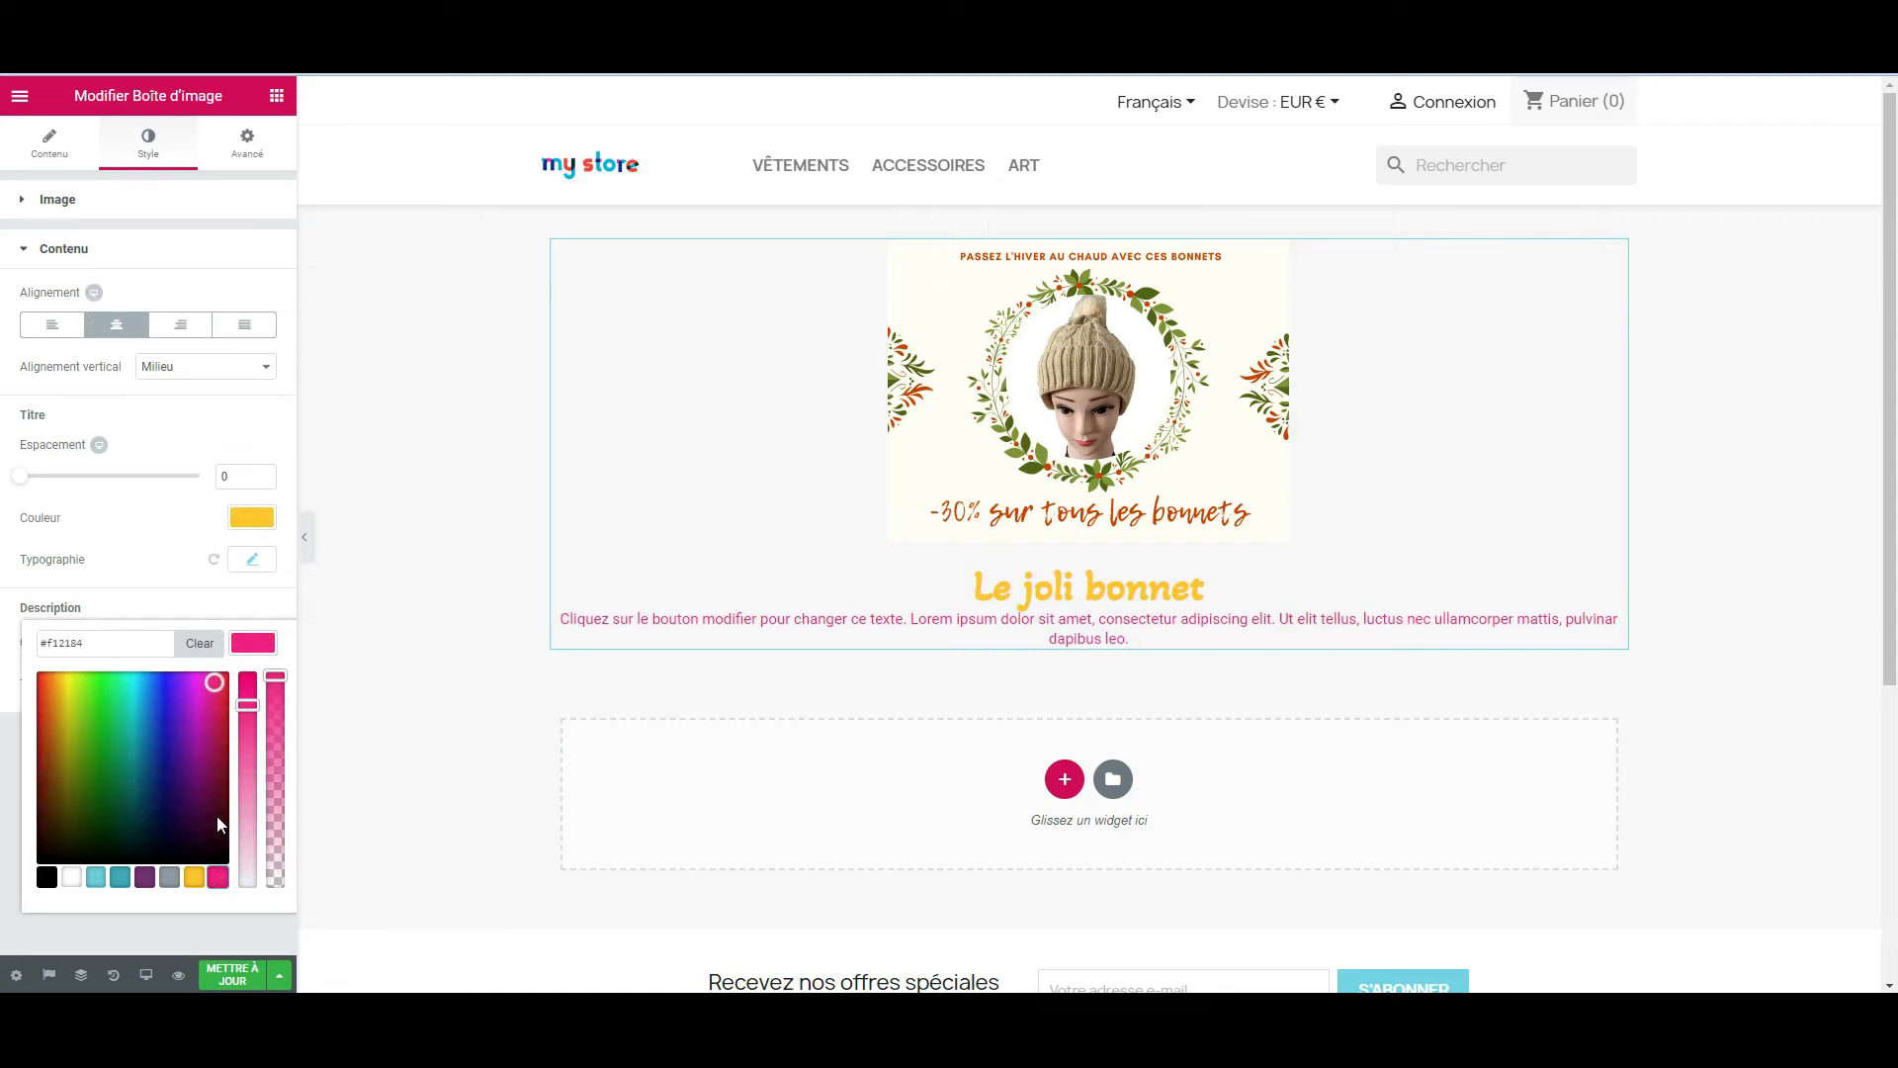
left_click(254, 648)
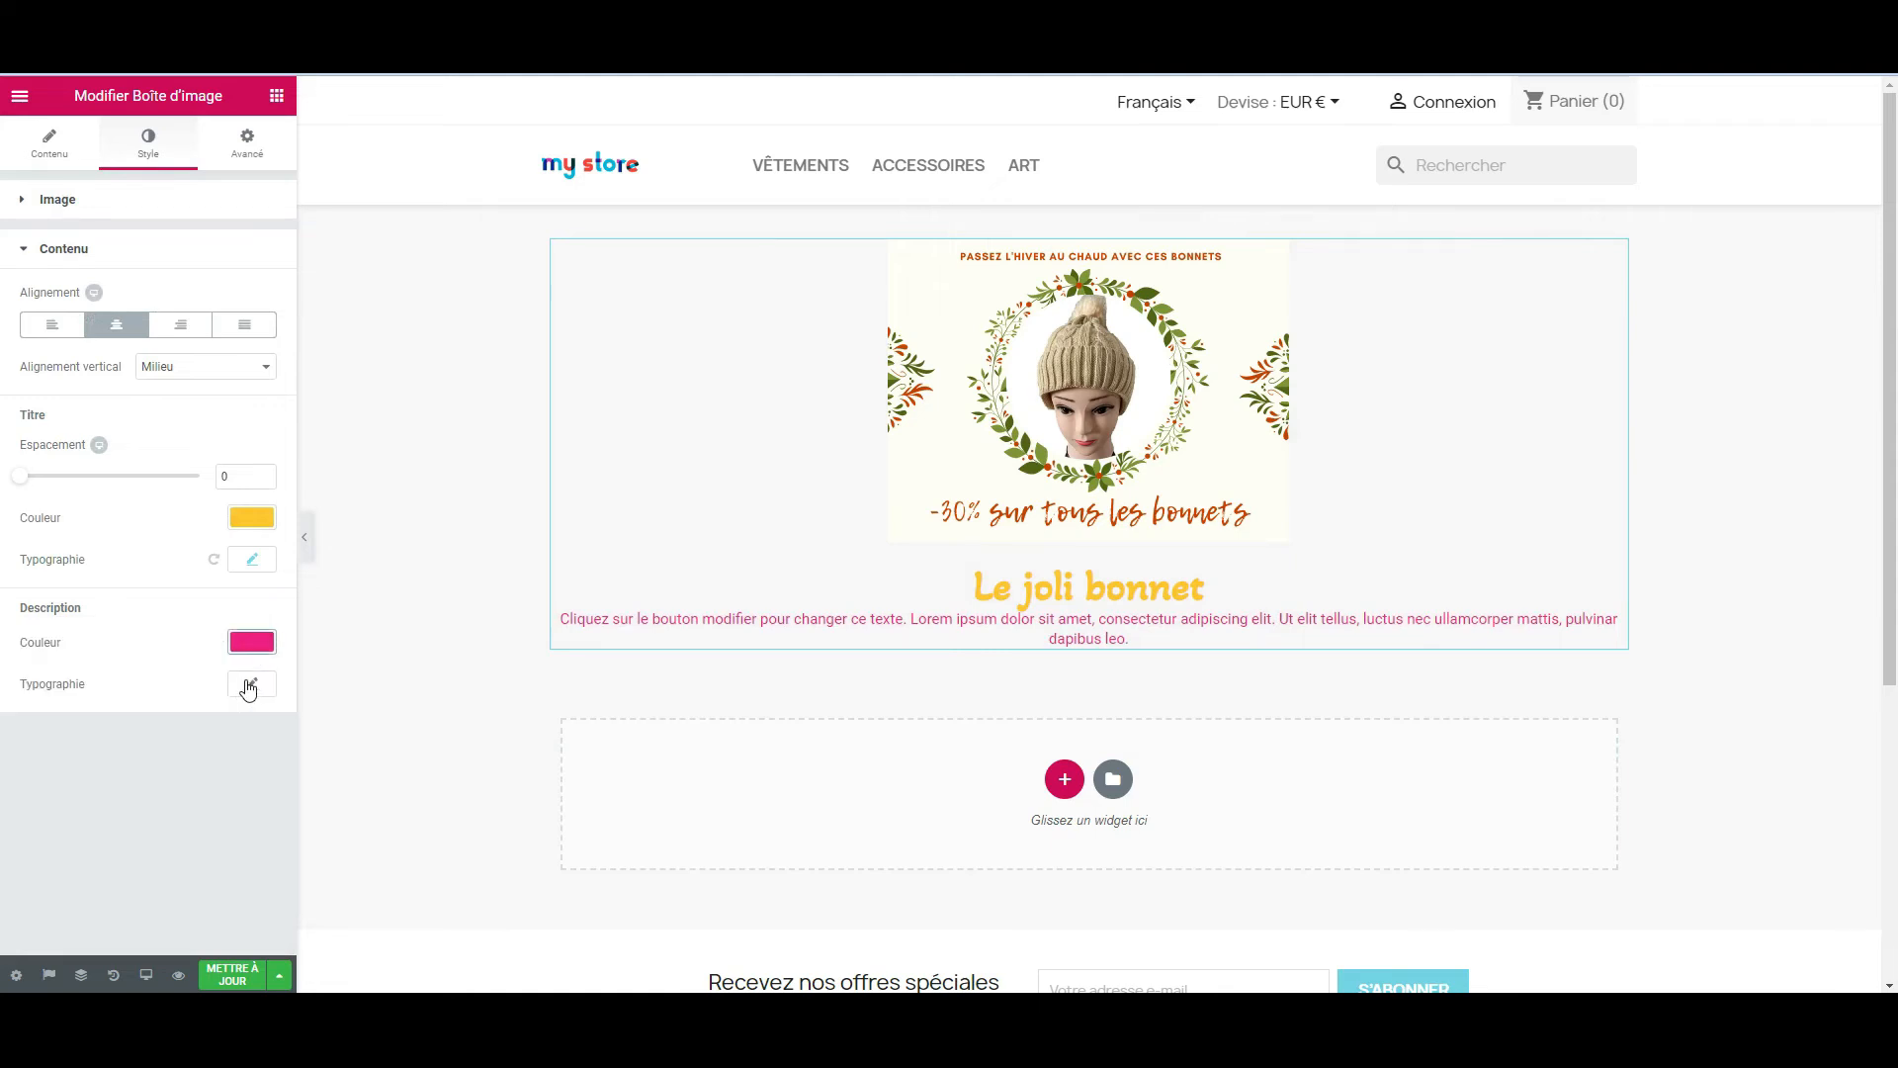
- Set the description's typography to the Allerta Stencil font family at a size of 13 px
left_click(250, 684)
left_click(227, 741)
scroll(169, 870, "down", 6)
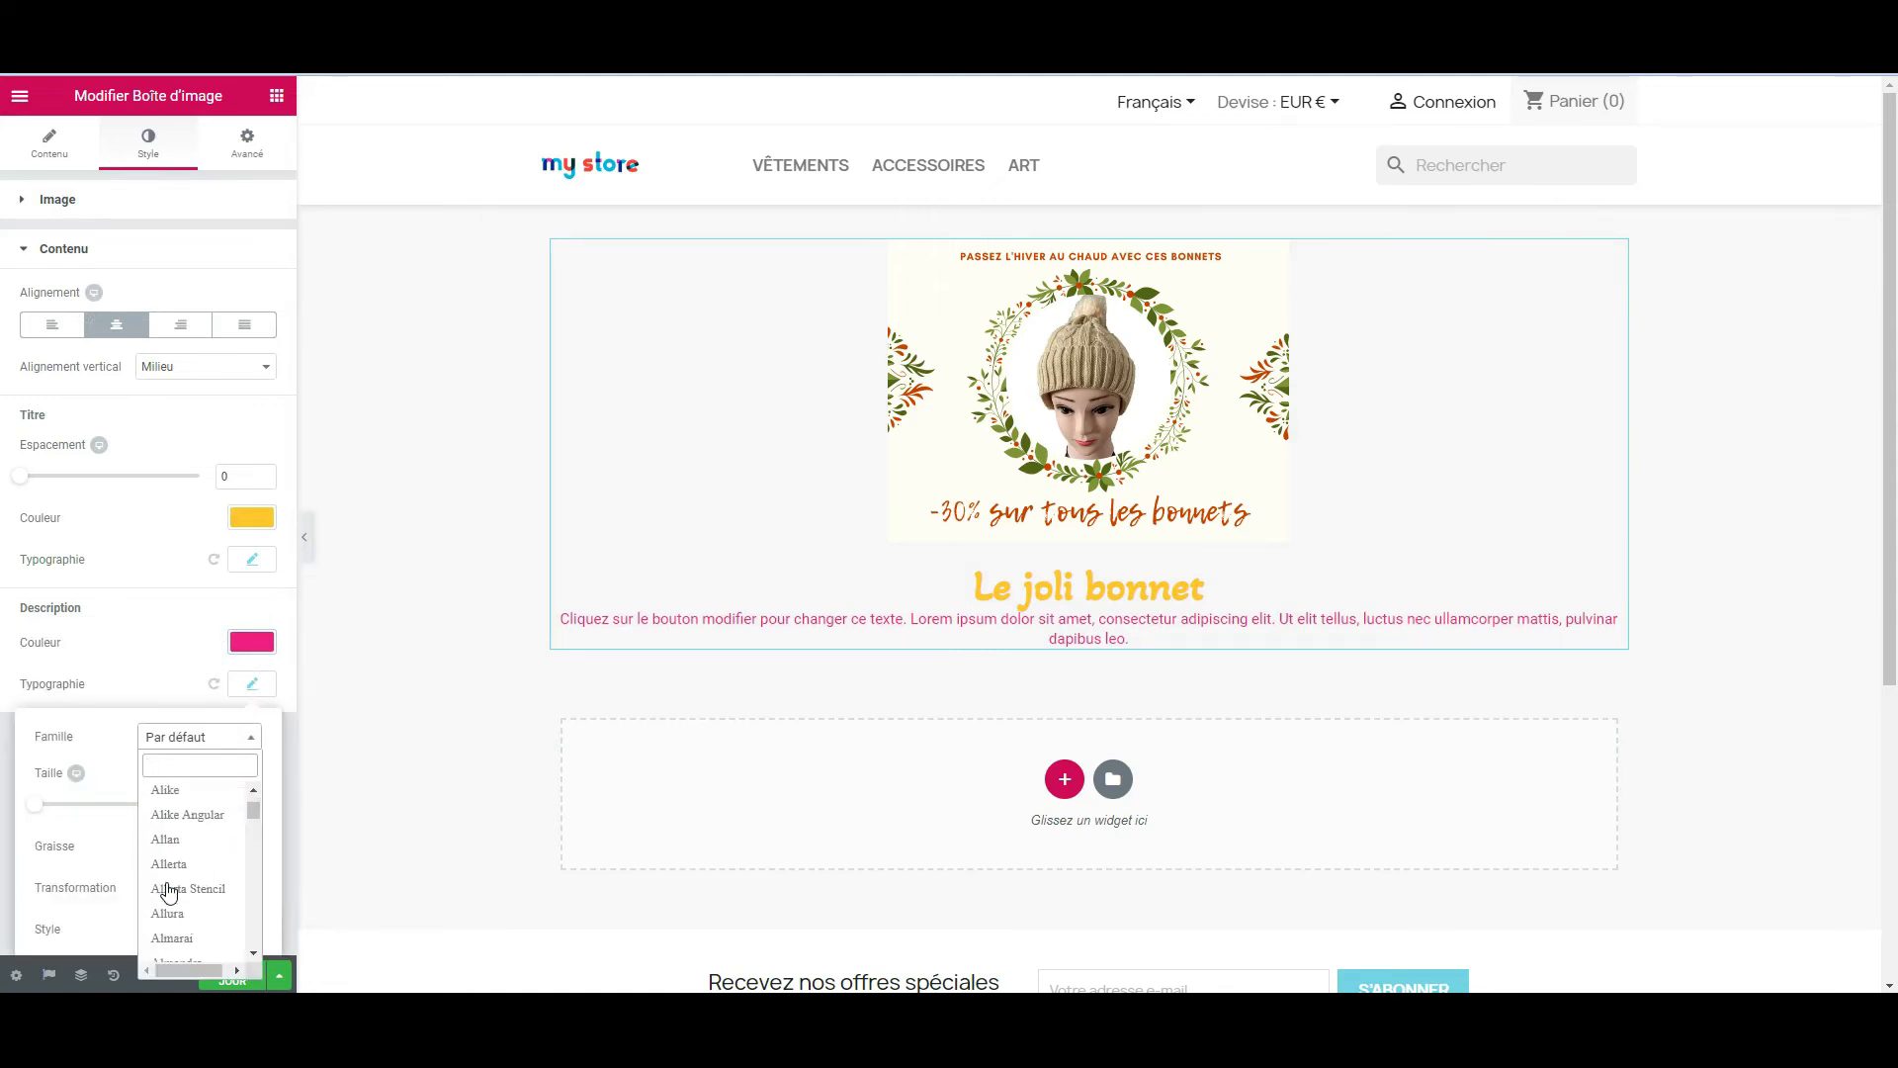
left_click(170, 887)
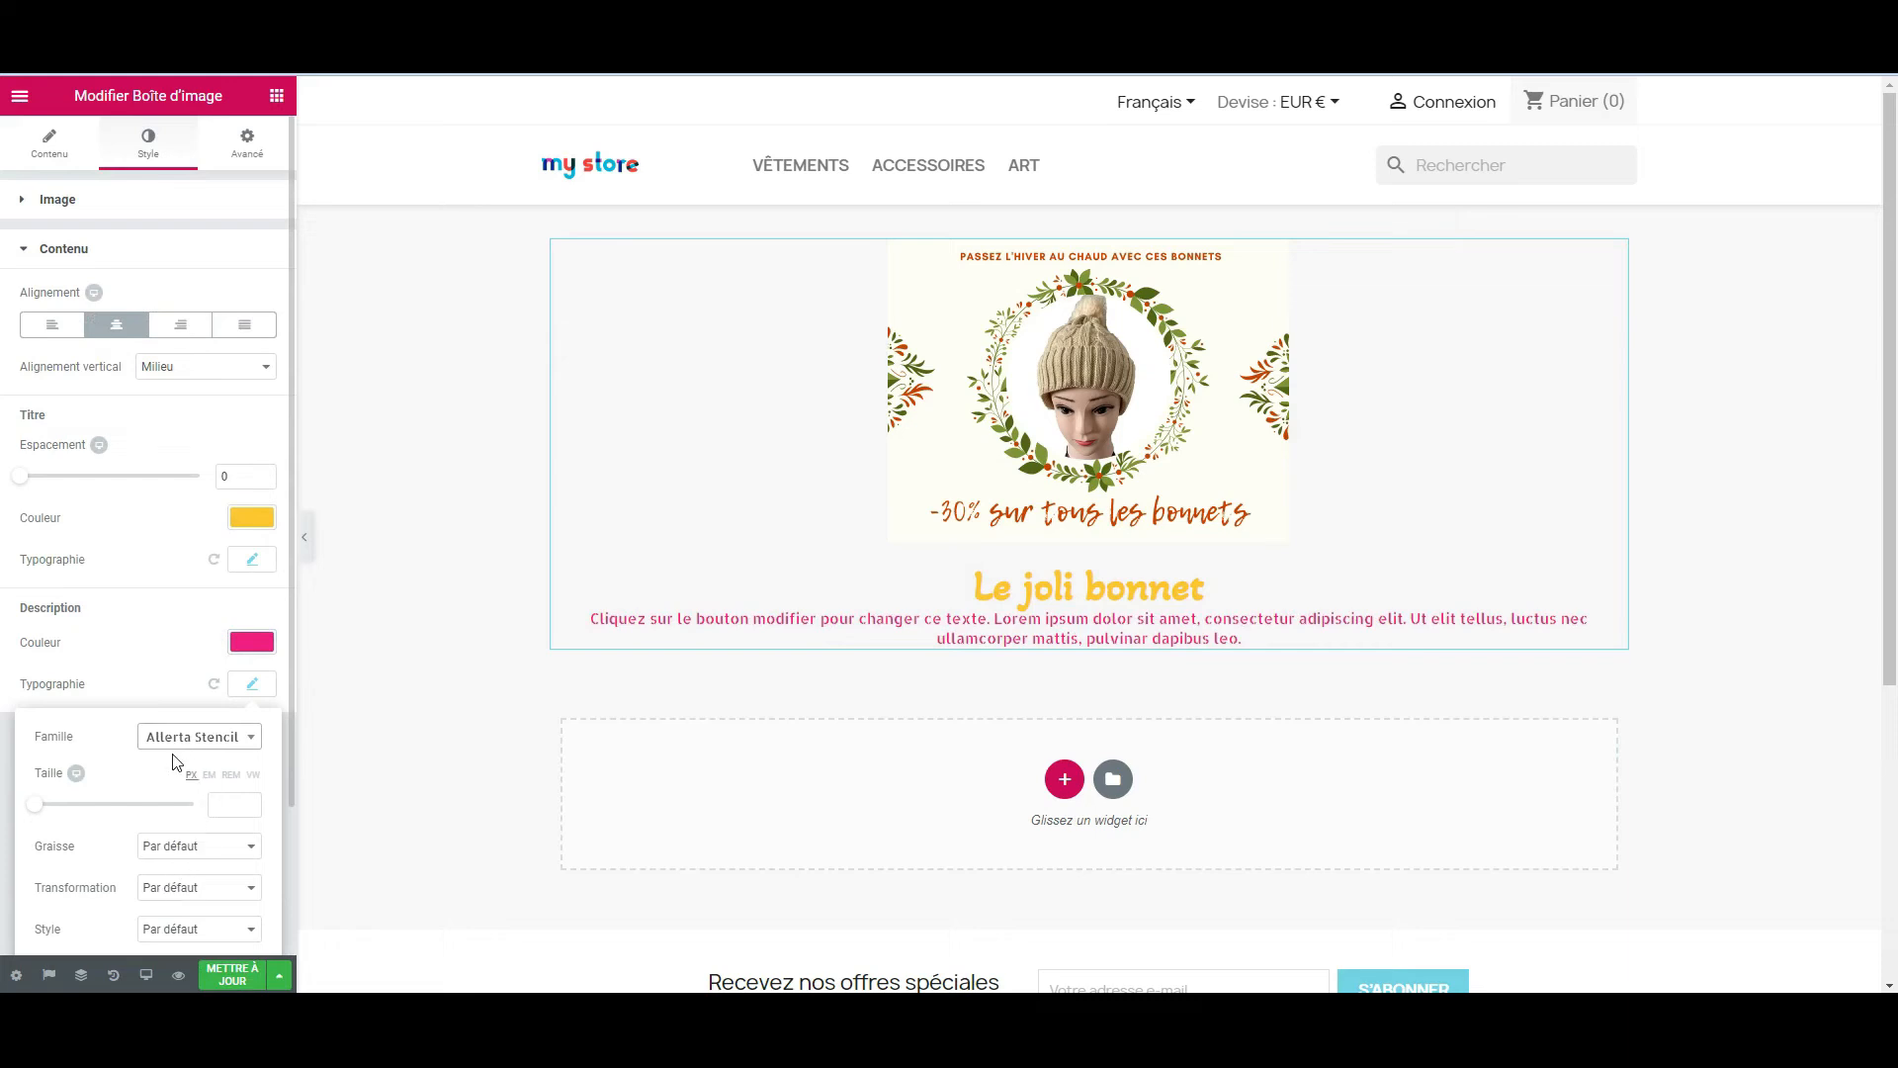
scroll(138, 775, "down", 2)
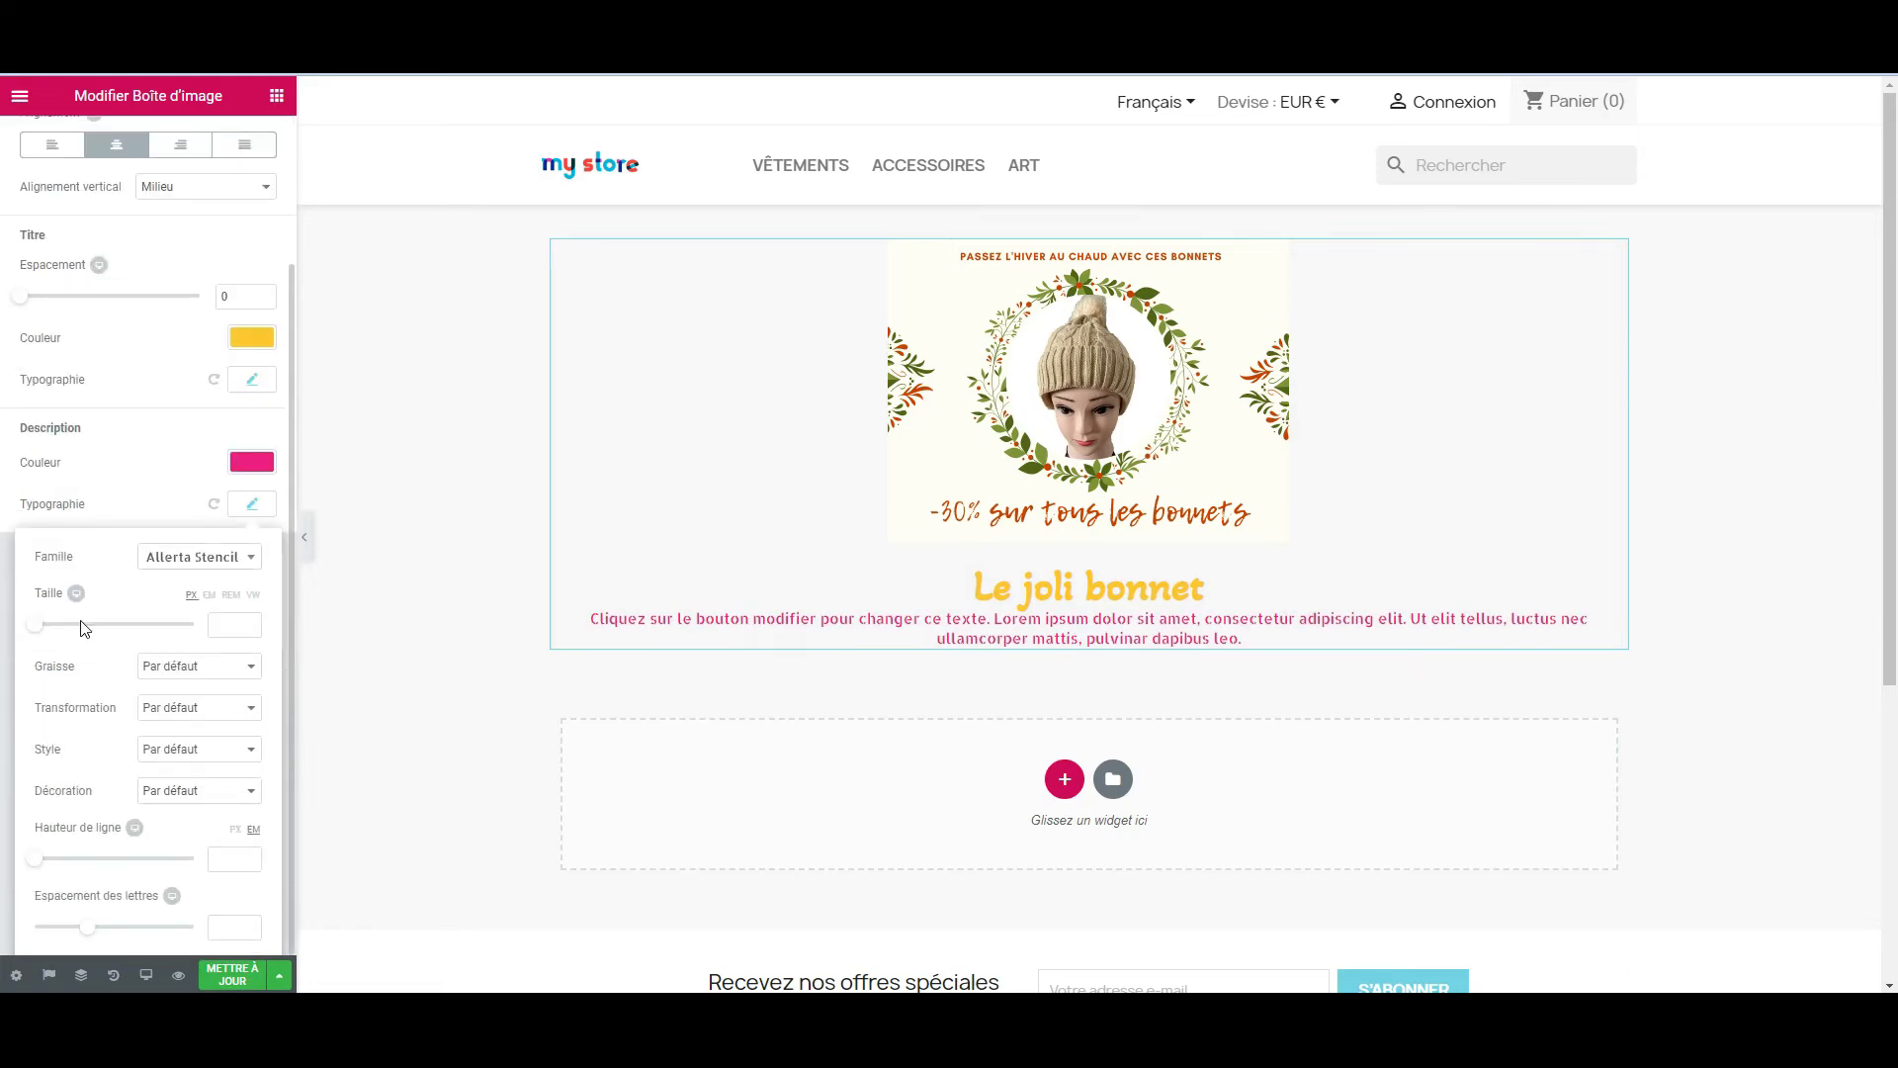
mouse_move(37, 624)
left_mouse_down()
mouse_move(60, 631)
mouse_move(43, 627)
left_mouse_up()
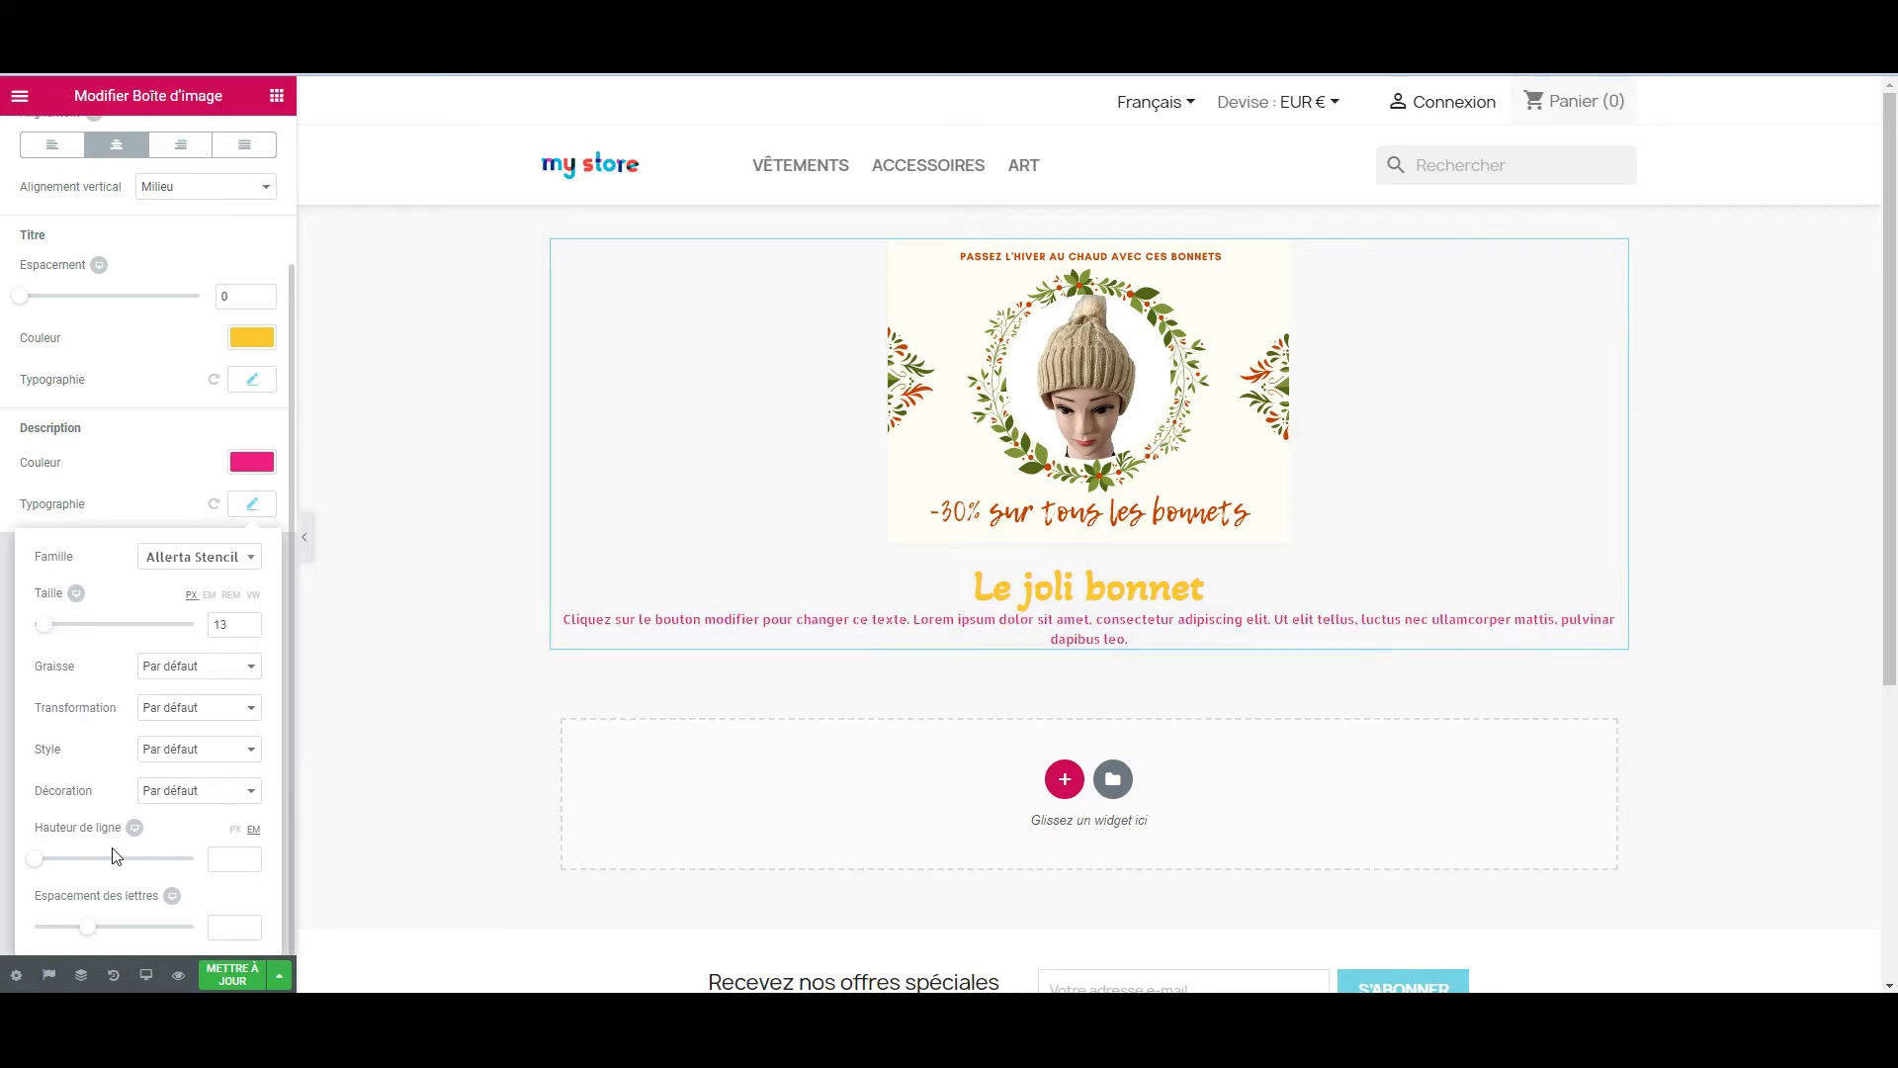
scroll(117, 618, "up", 1)
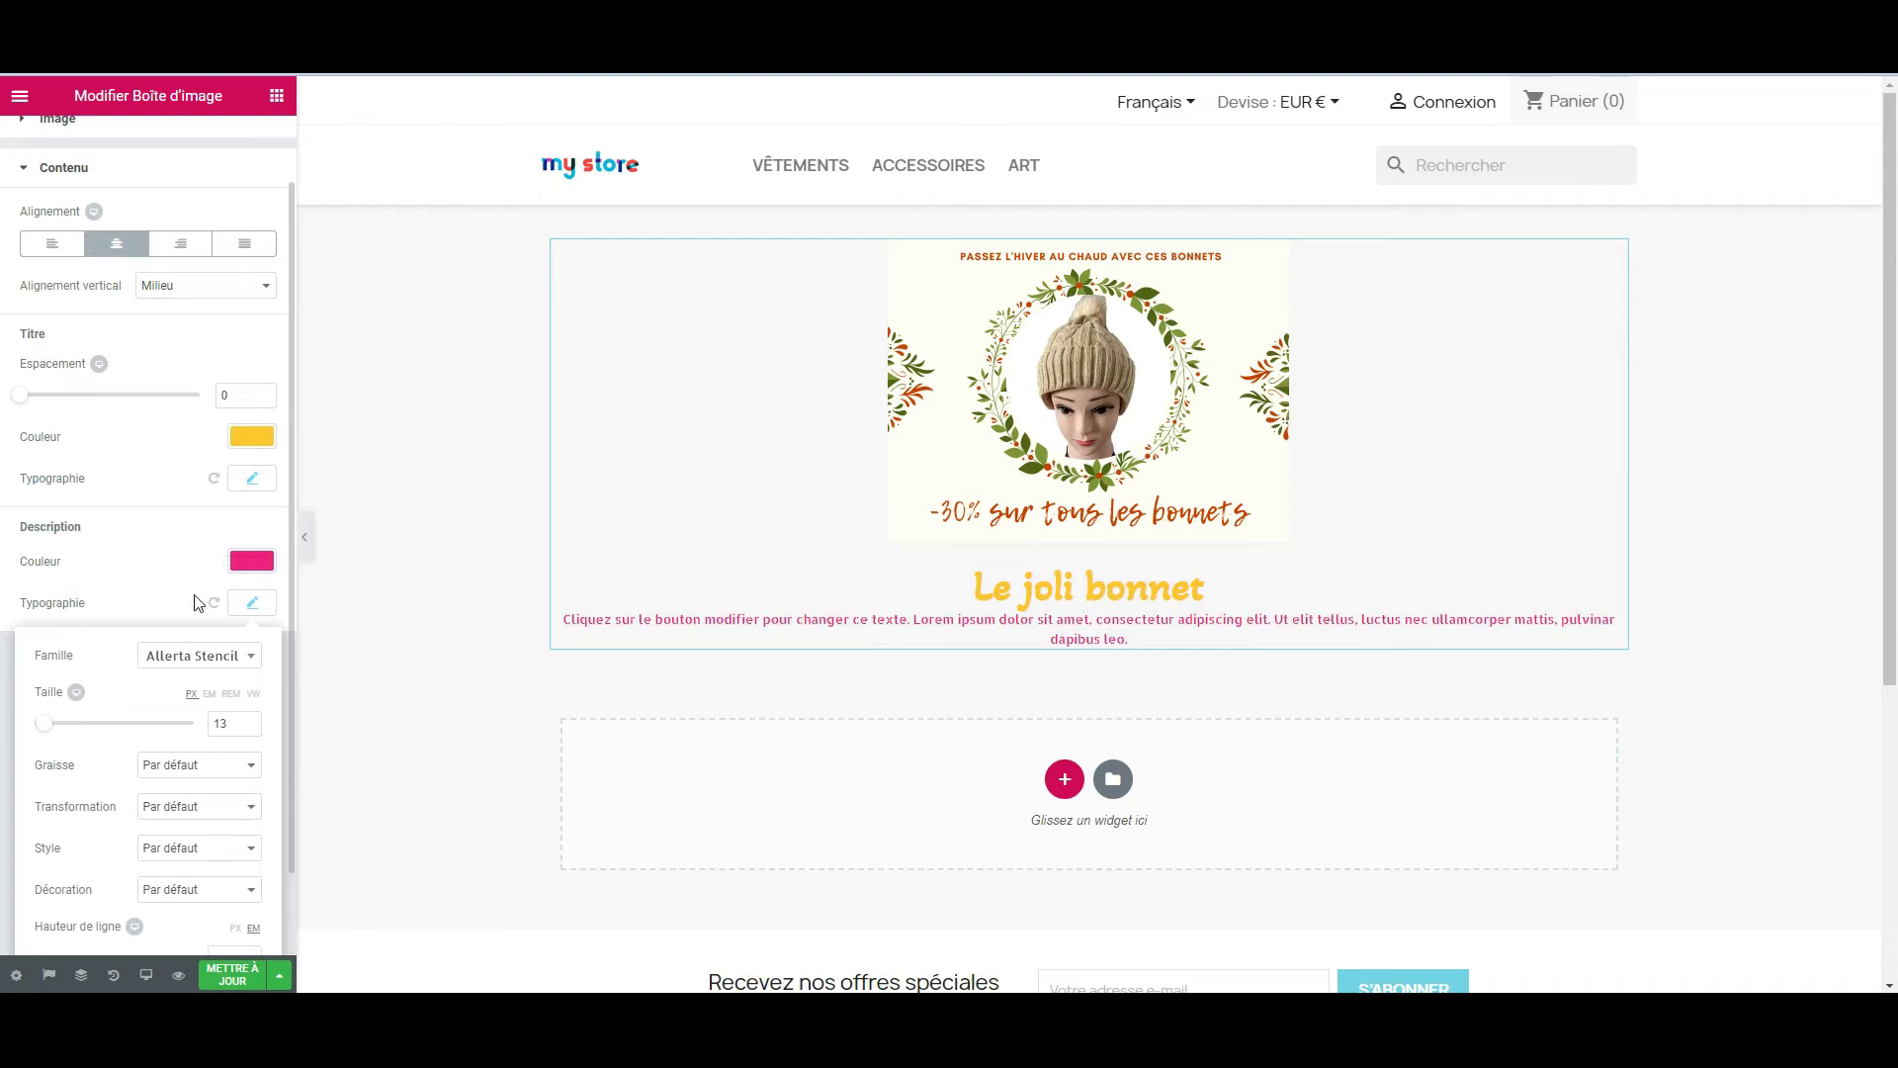
left_click(251, 560)
scroll(227, 385, "up", 1)
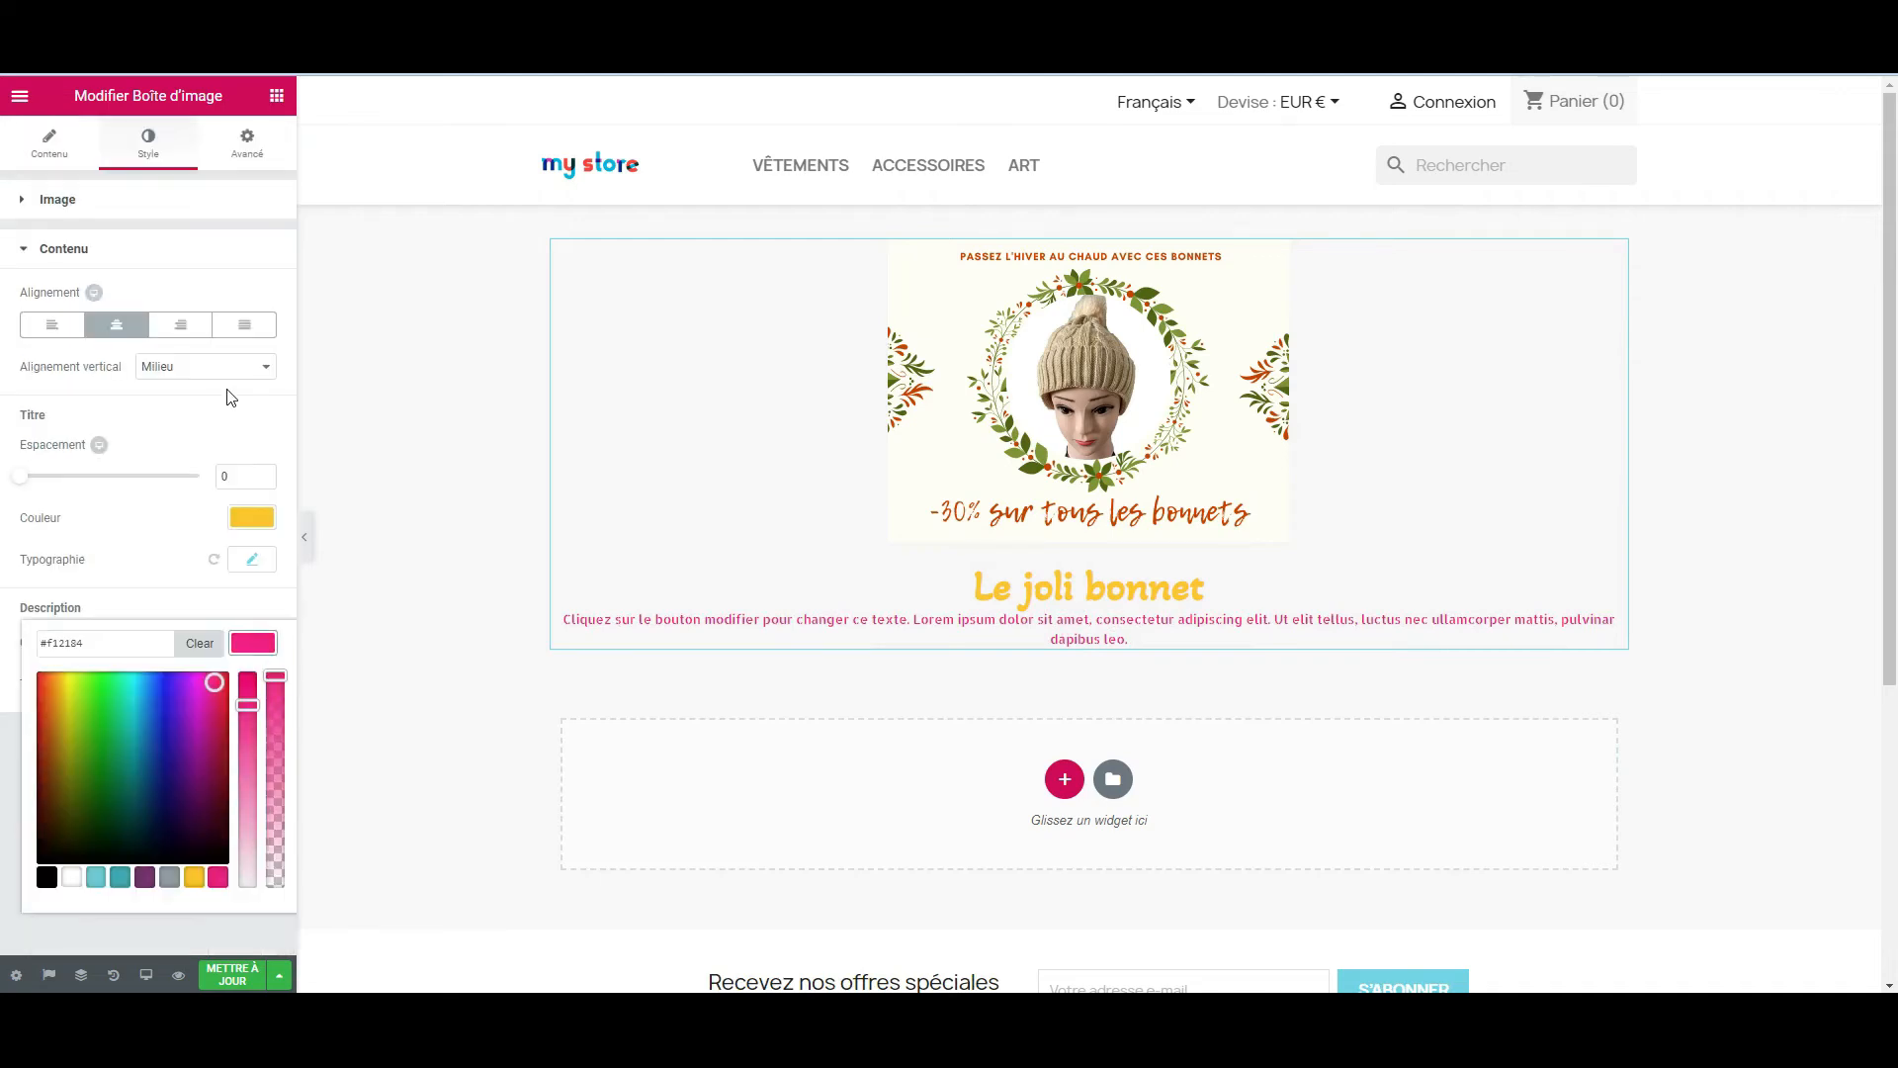
- Try a linked outer margin of 35 px on all sides of the widget and clear it again
left_click(247, 148)
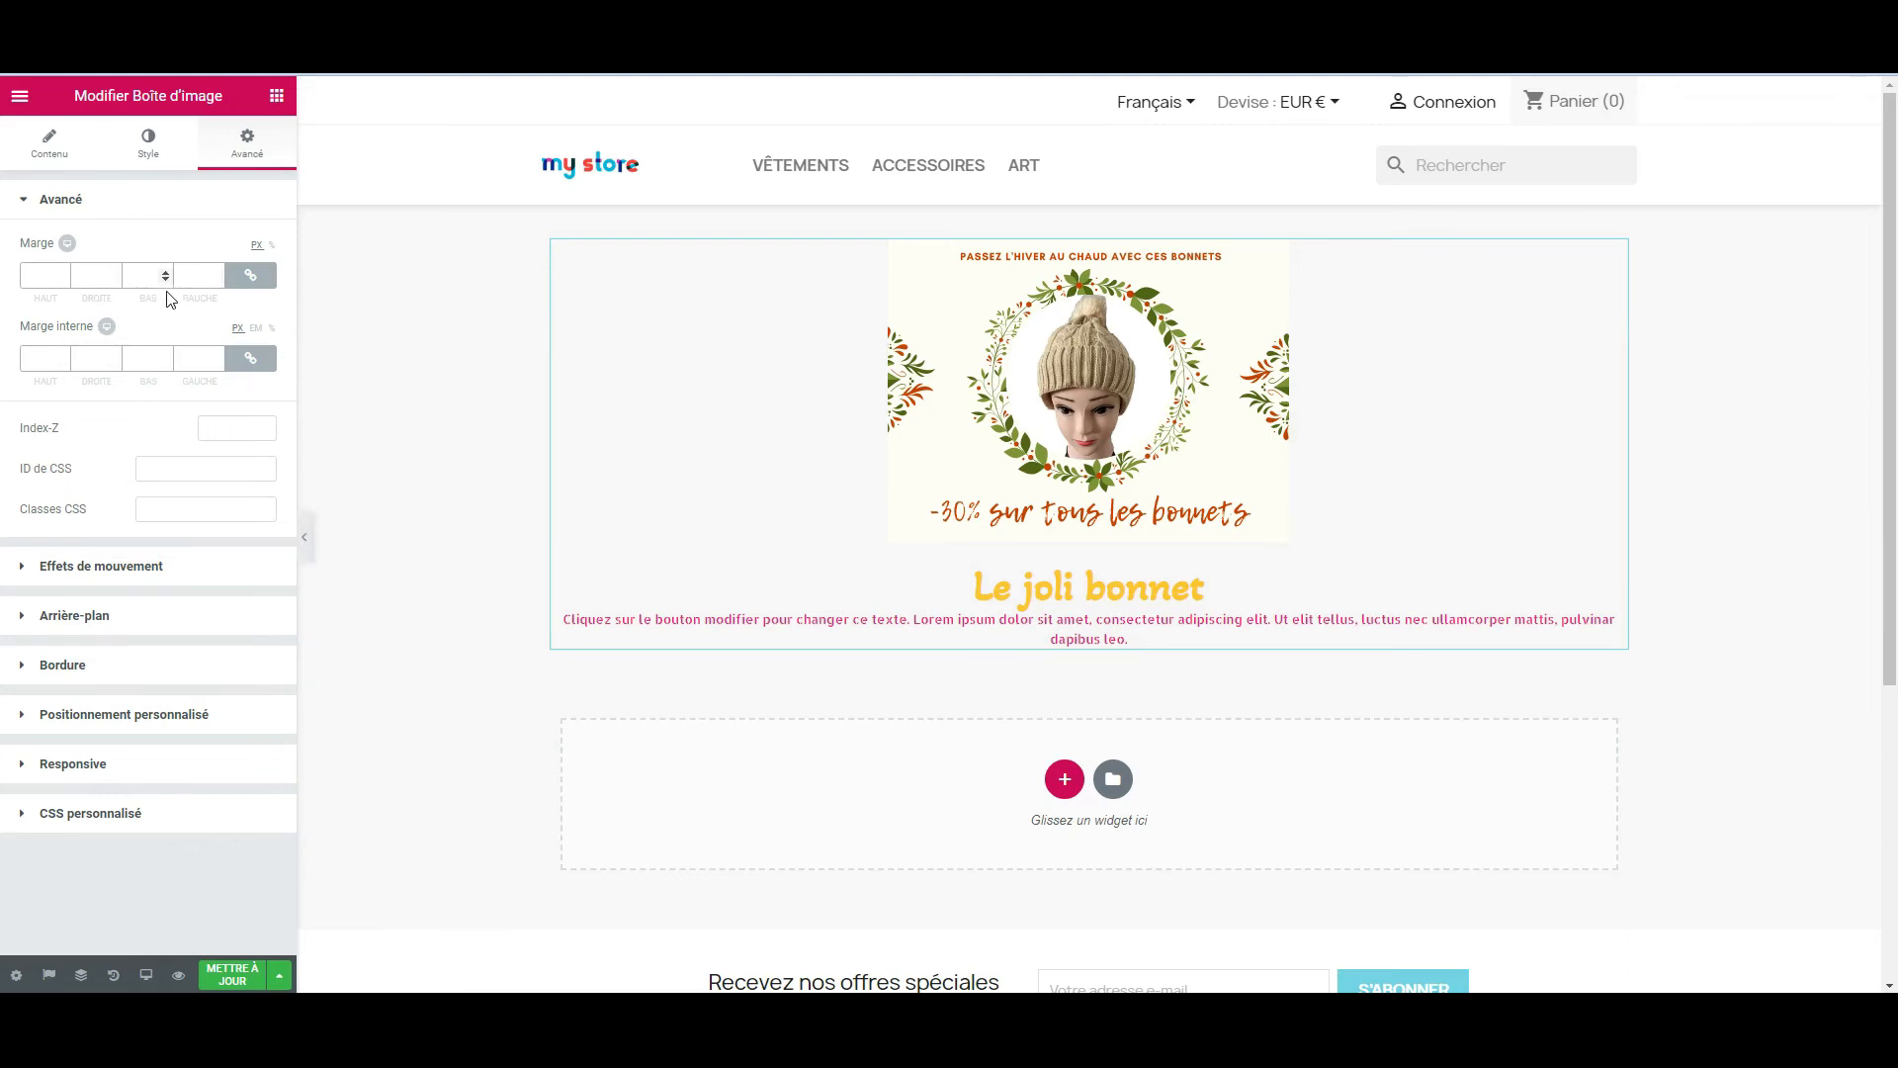
left_click_drag(164, 273, 164, 273)
key("Tab")
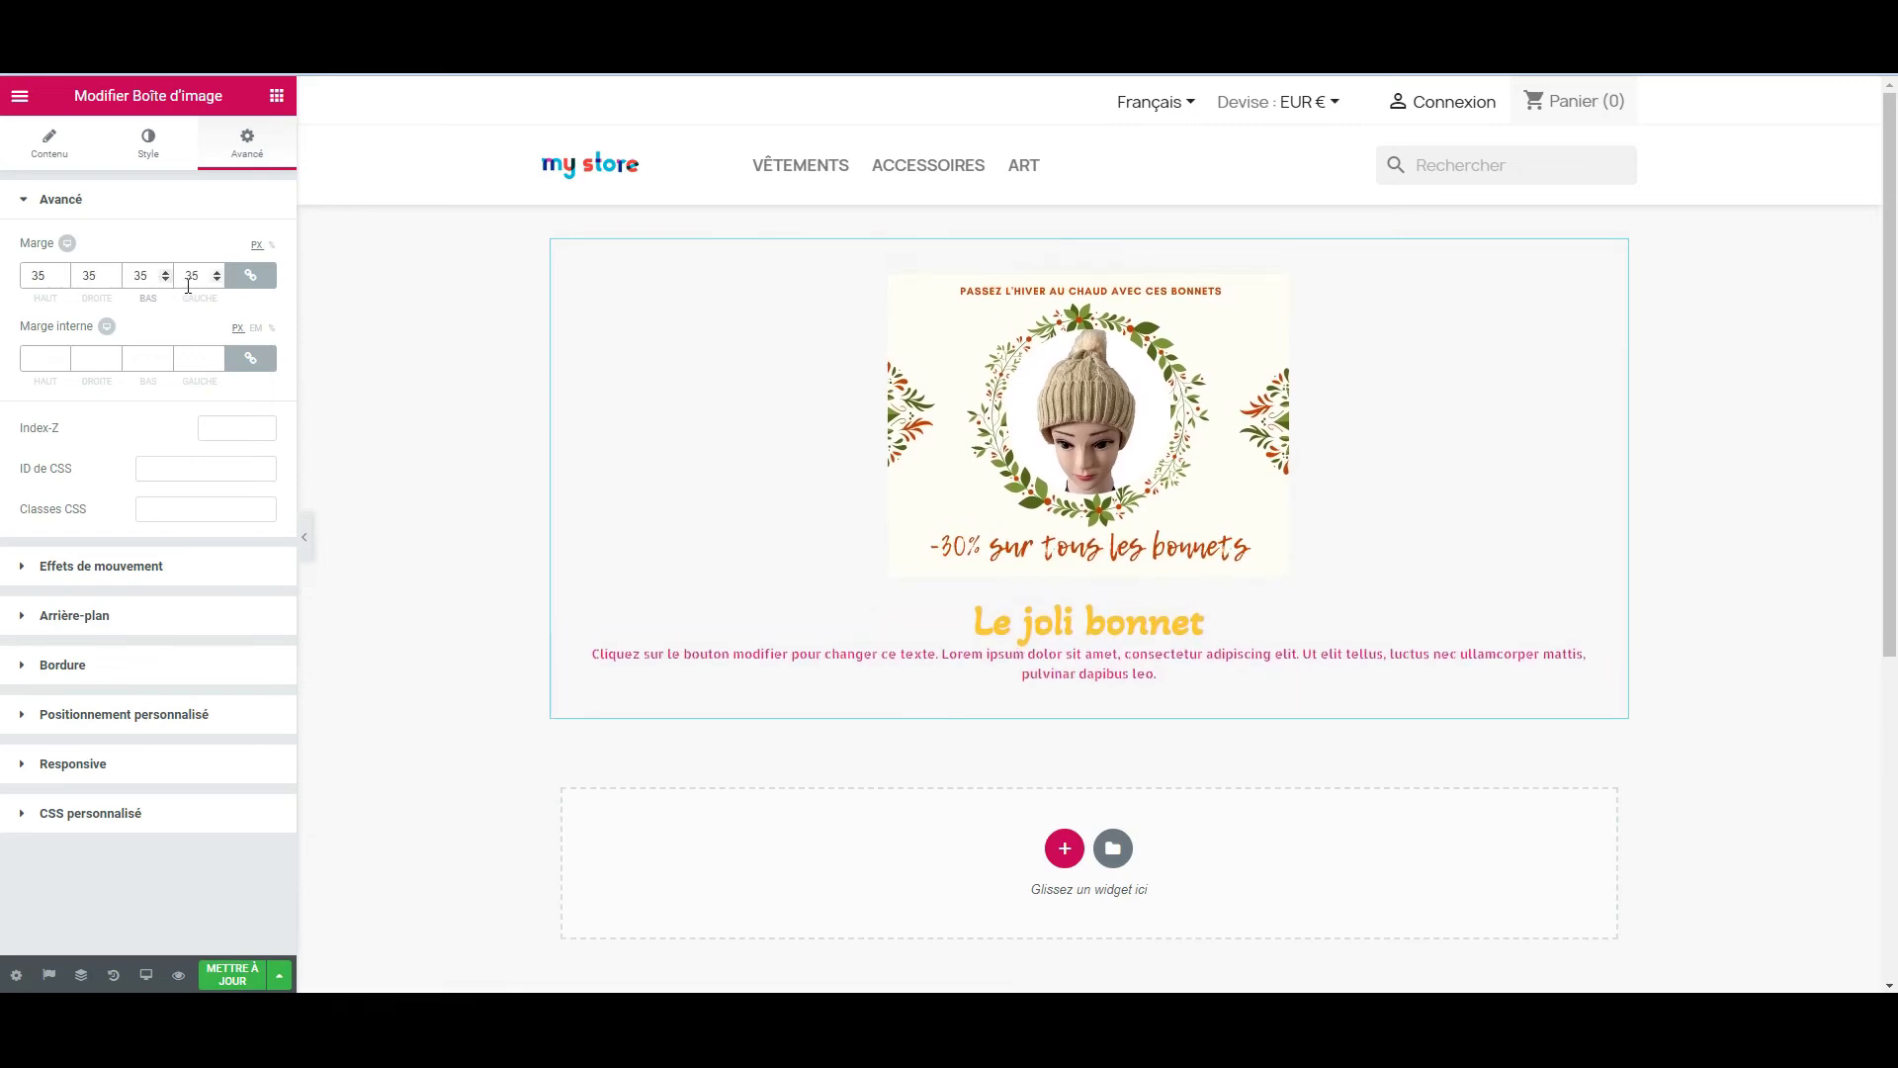
key("BackSpace")
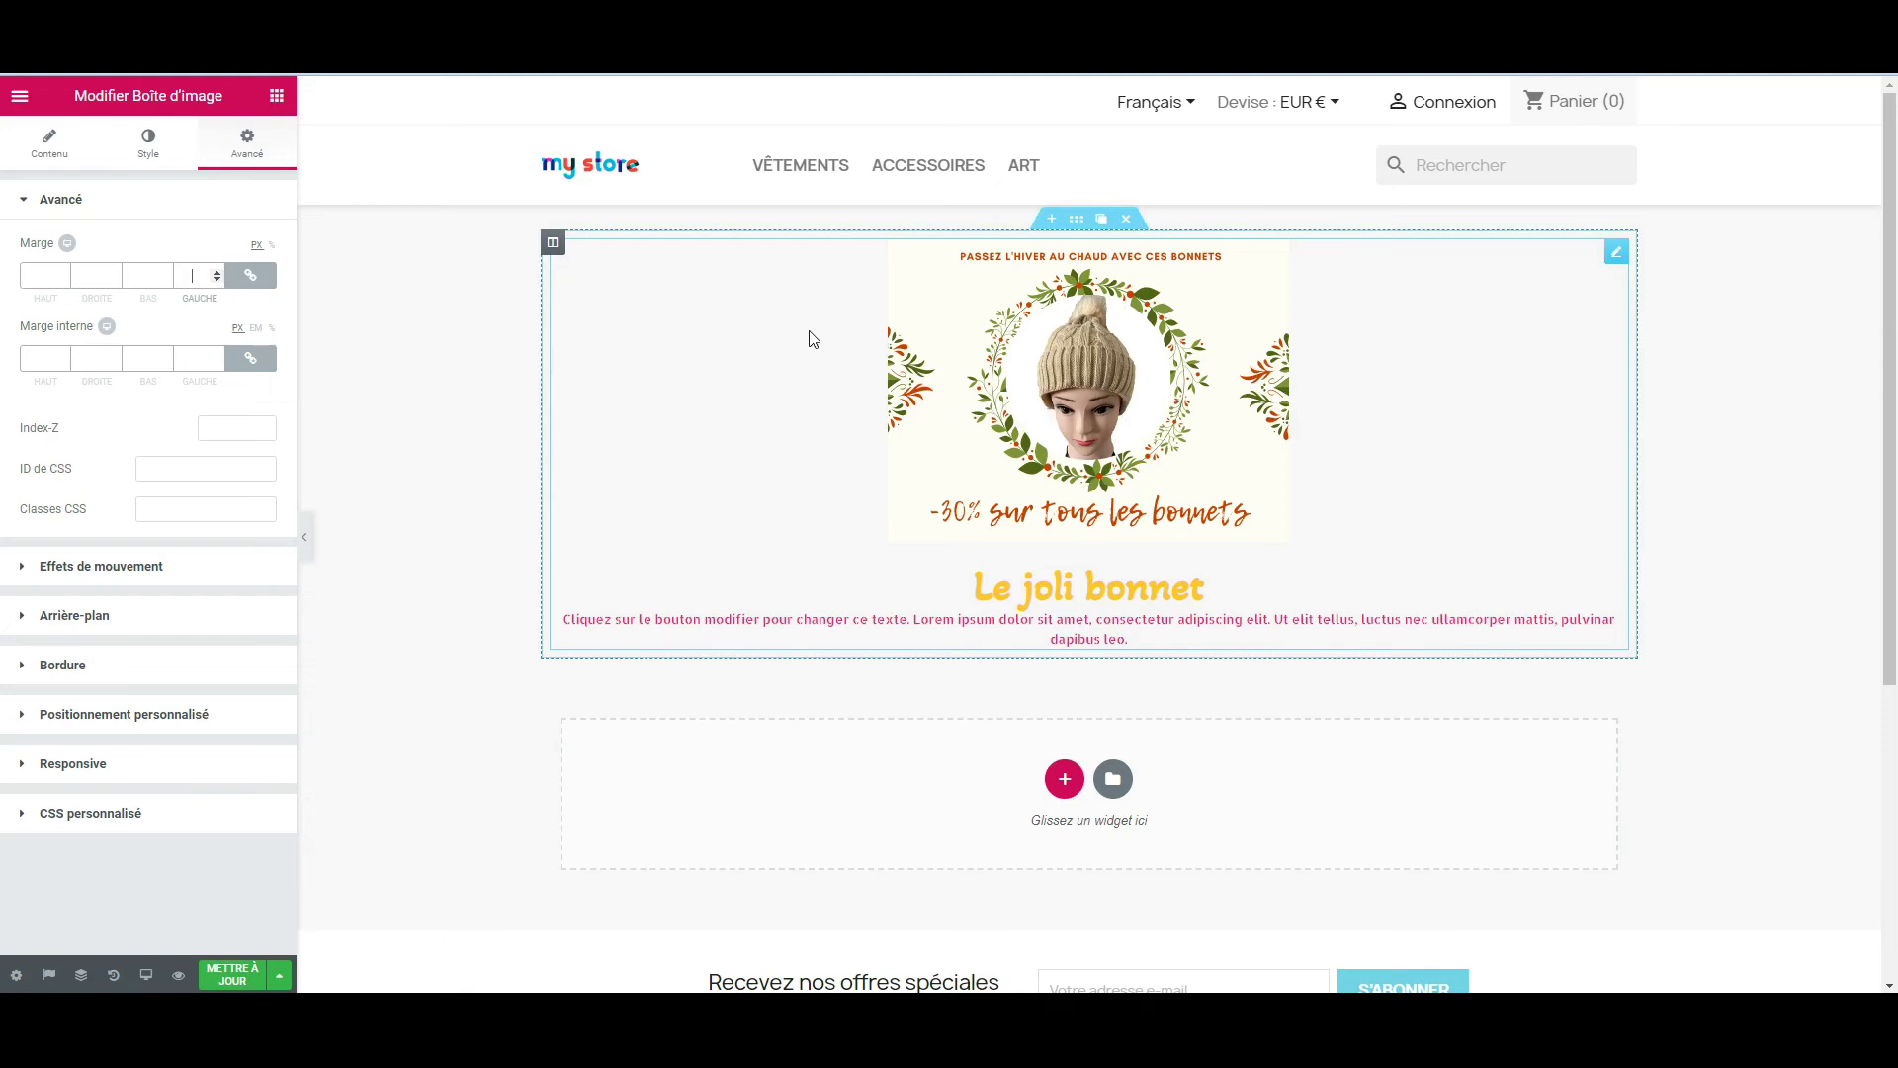
- Duplicate the column containing the image box twice to make three columns side by side
mouse_move(577, 250)
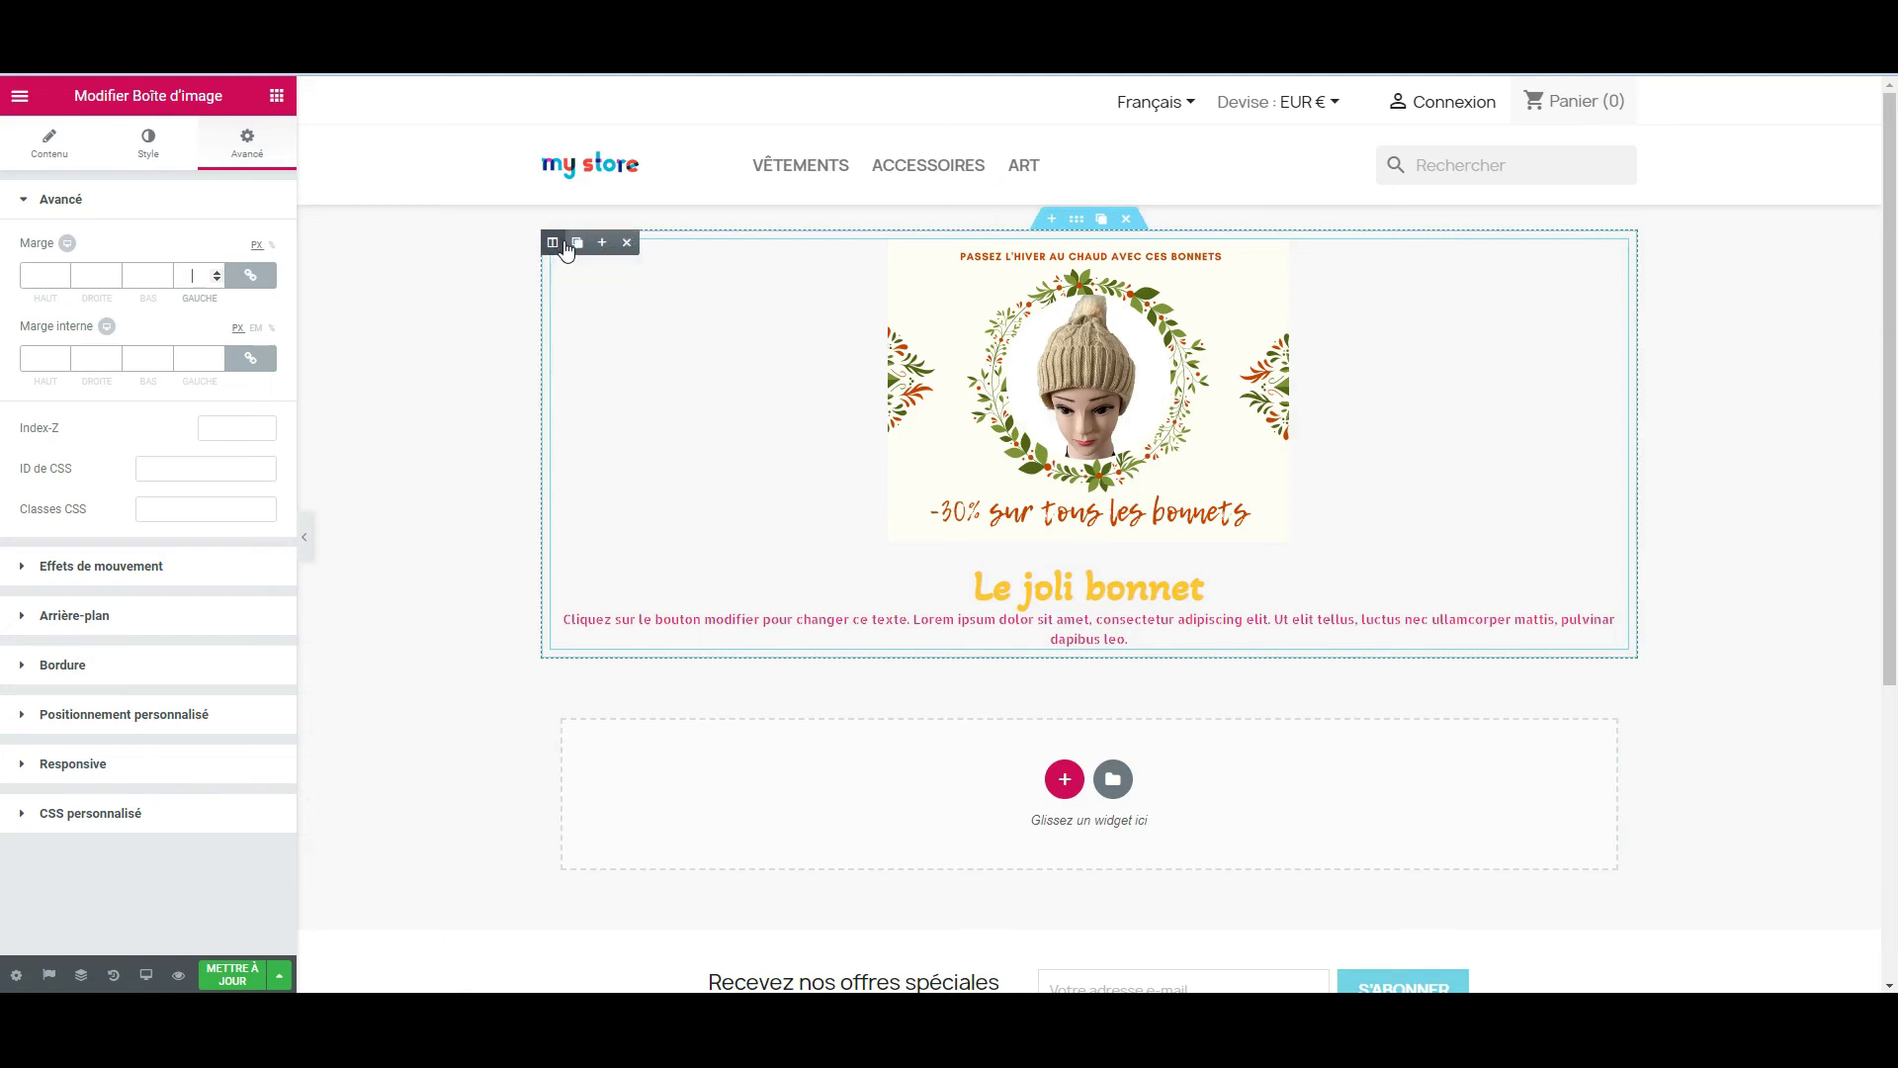
left_click(578, 247)
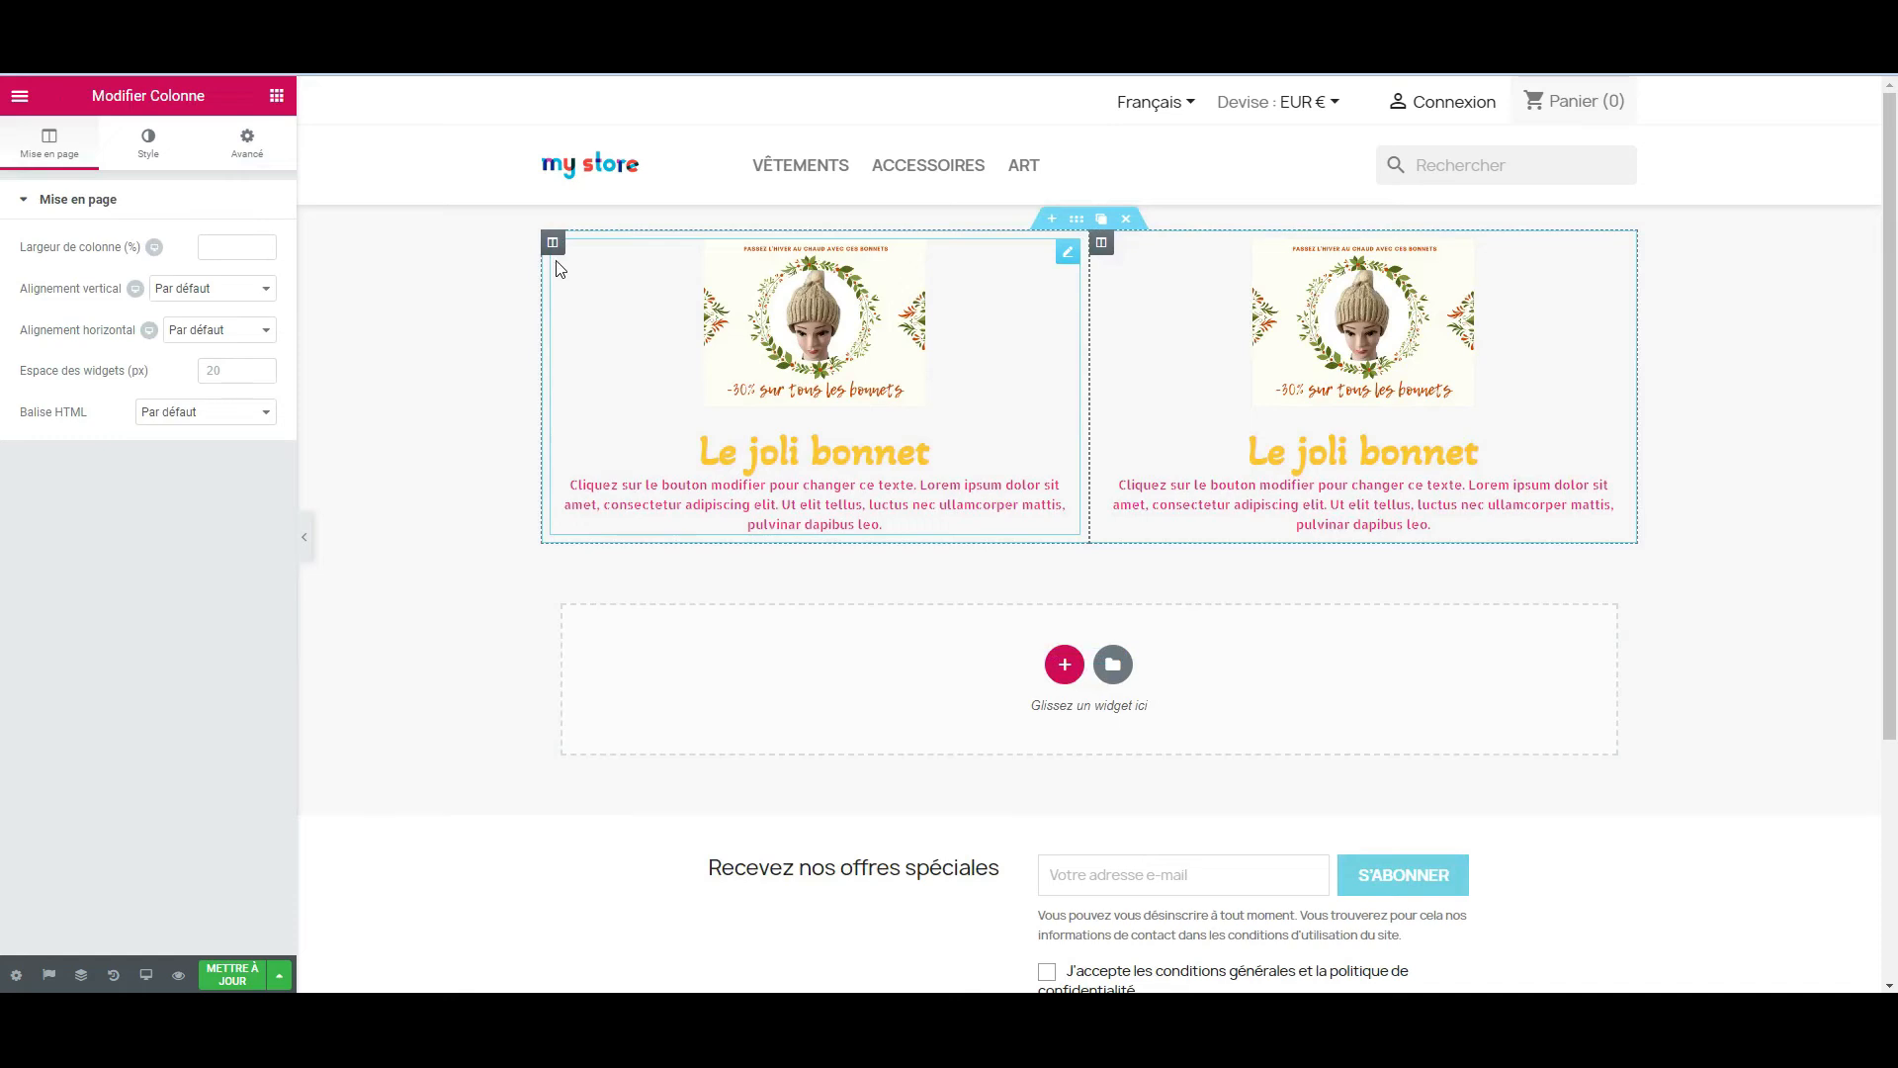
left_click(576, 242)
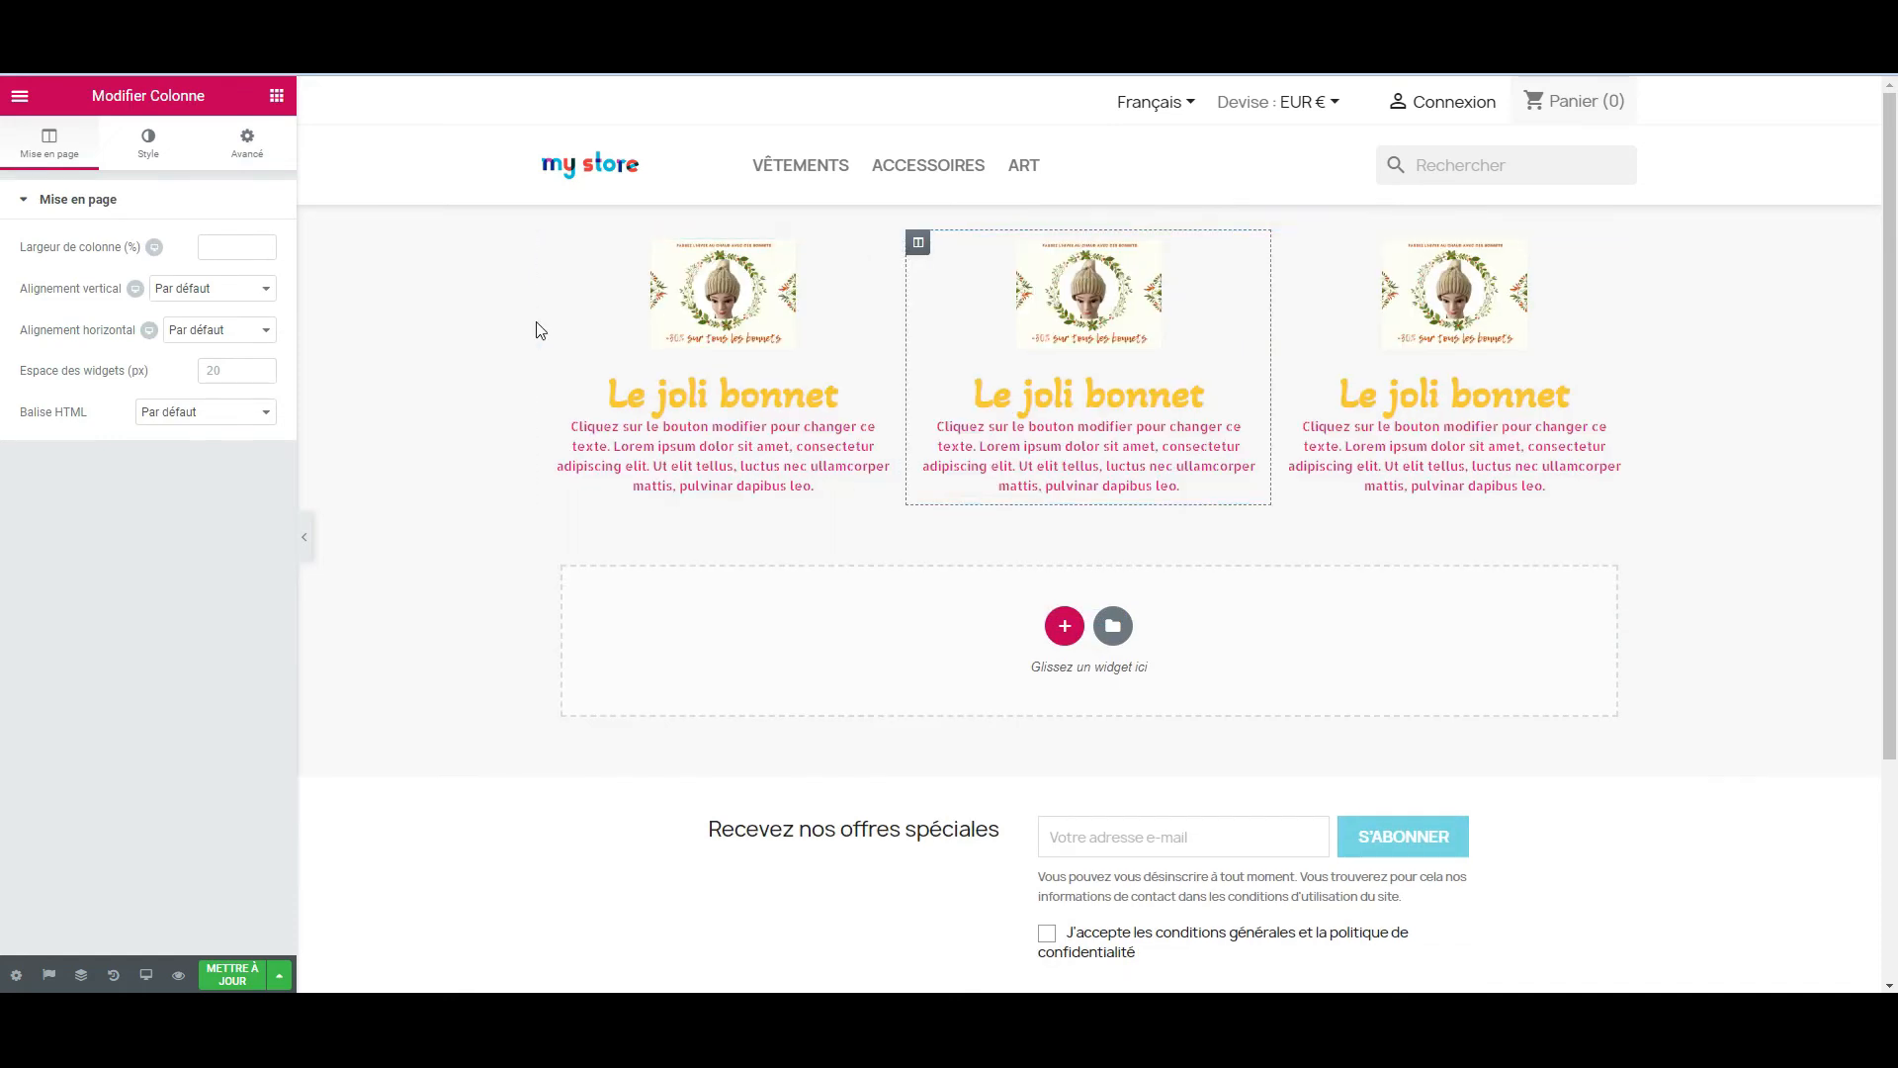
- Replace the picture in the middle image box with reebok and in the third image box with gucci-petit
left_click(1067, 336)
left_click(168, 336)
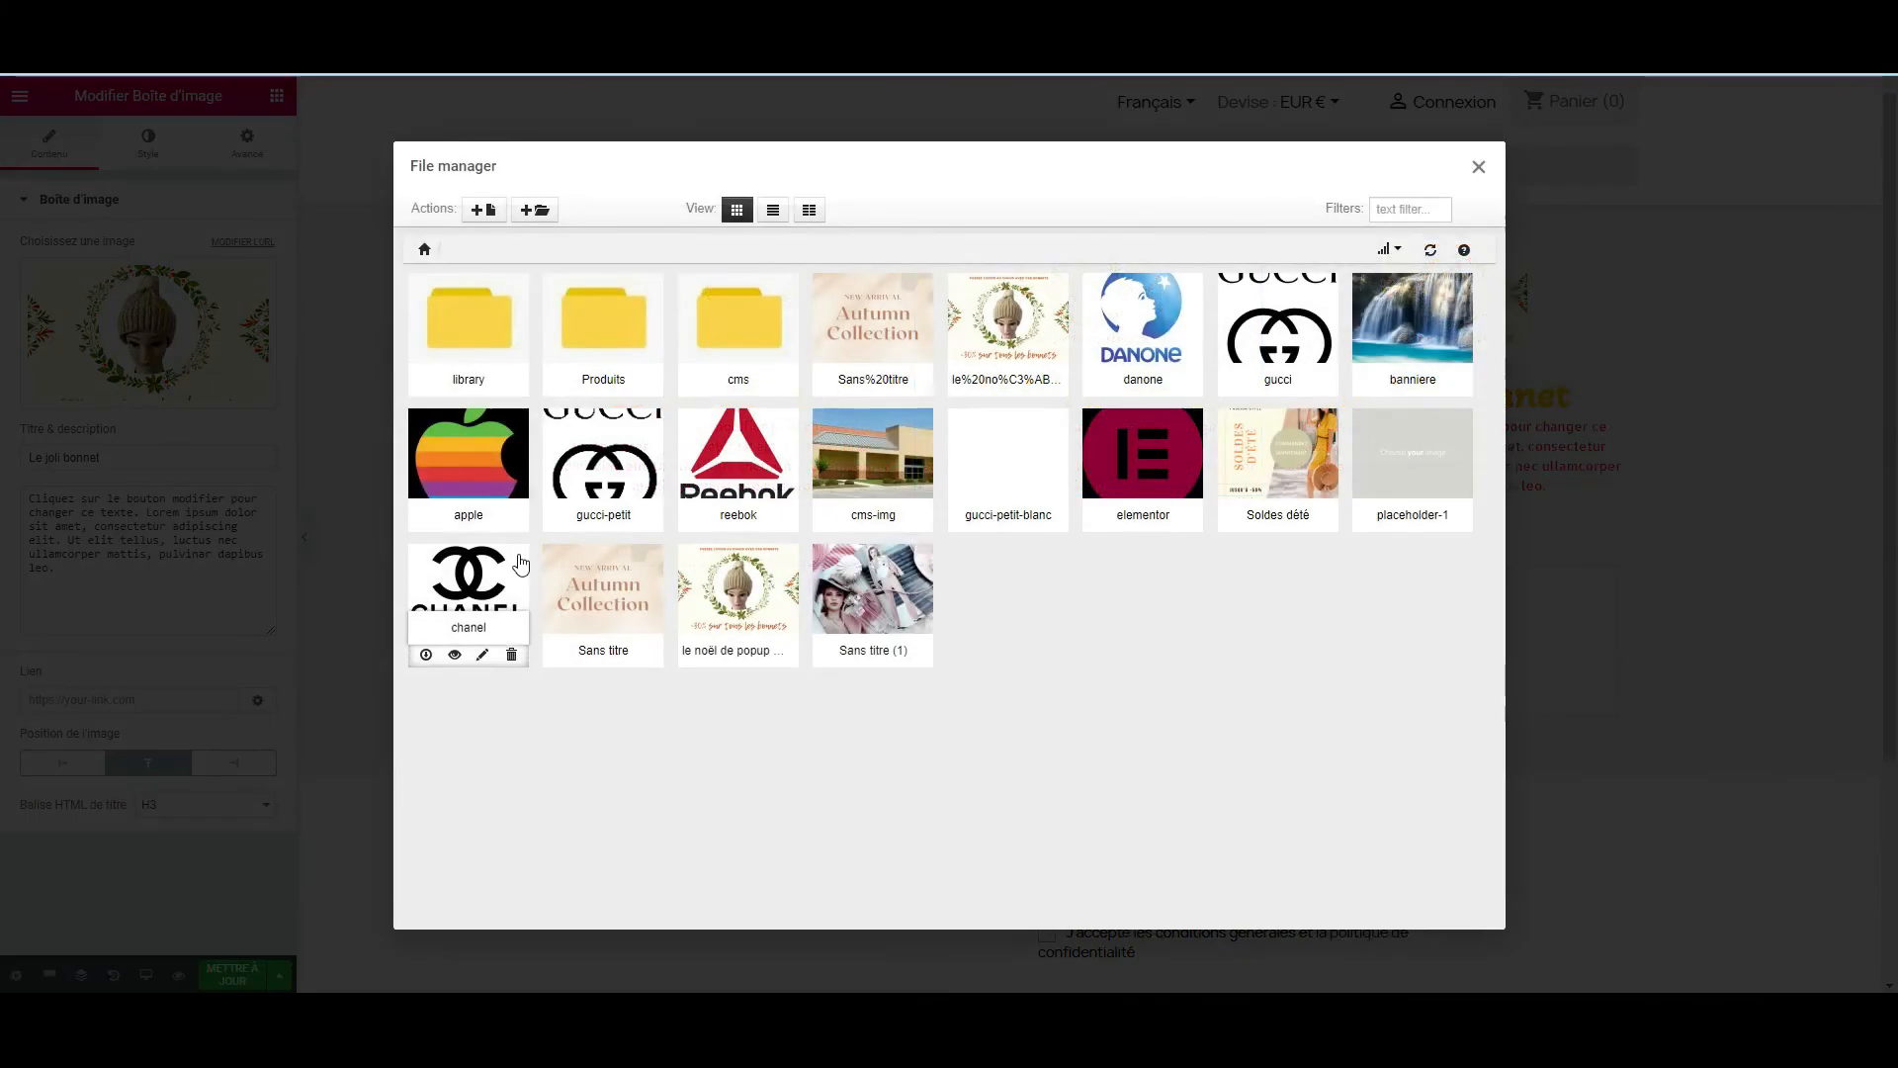
left_click(739, 460)
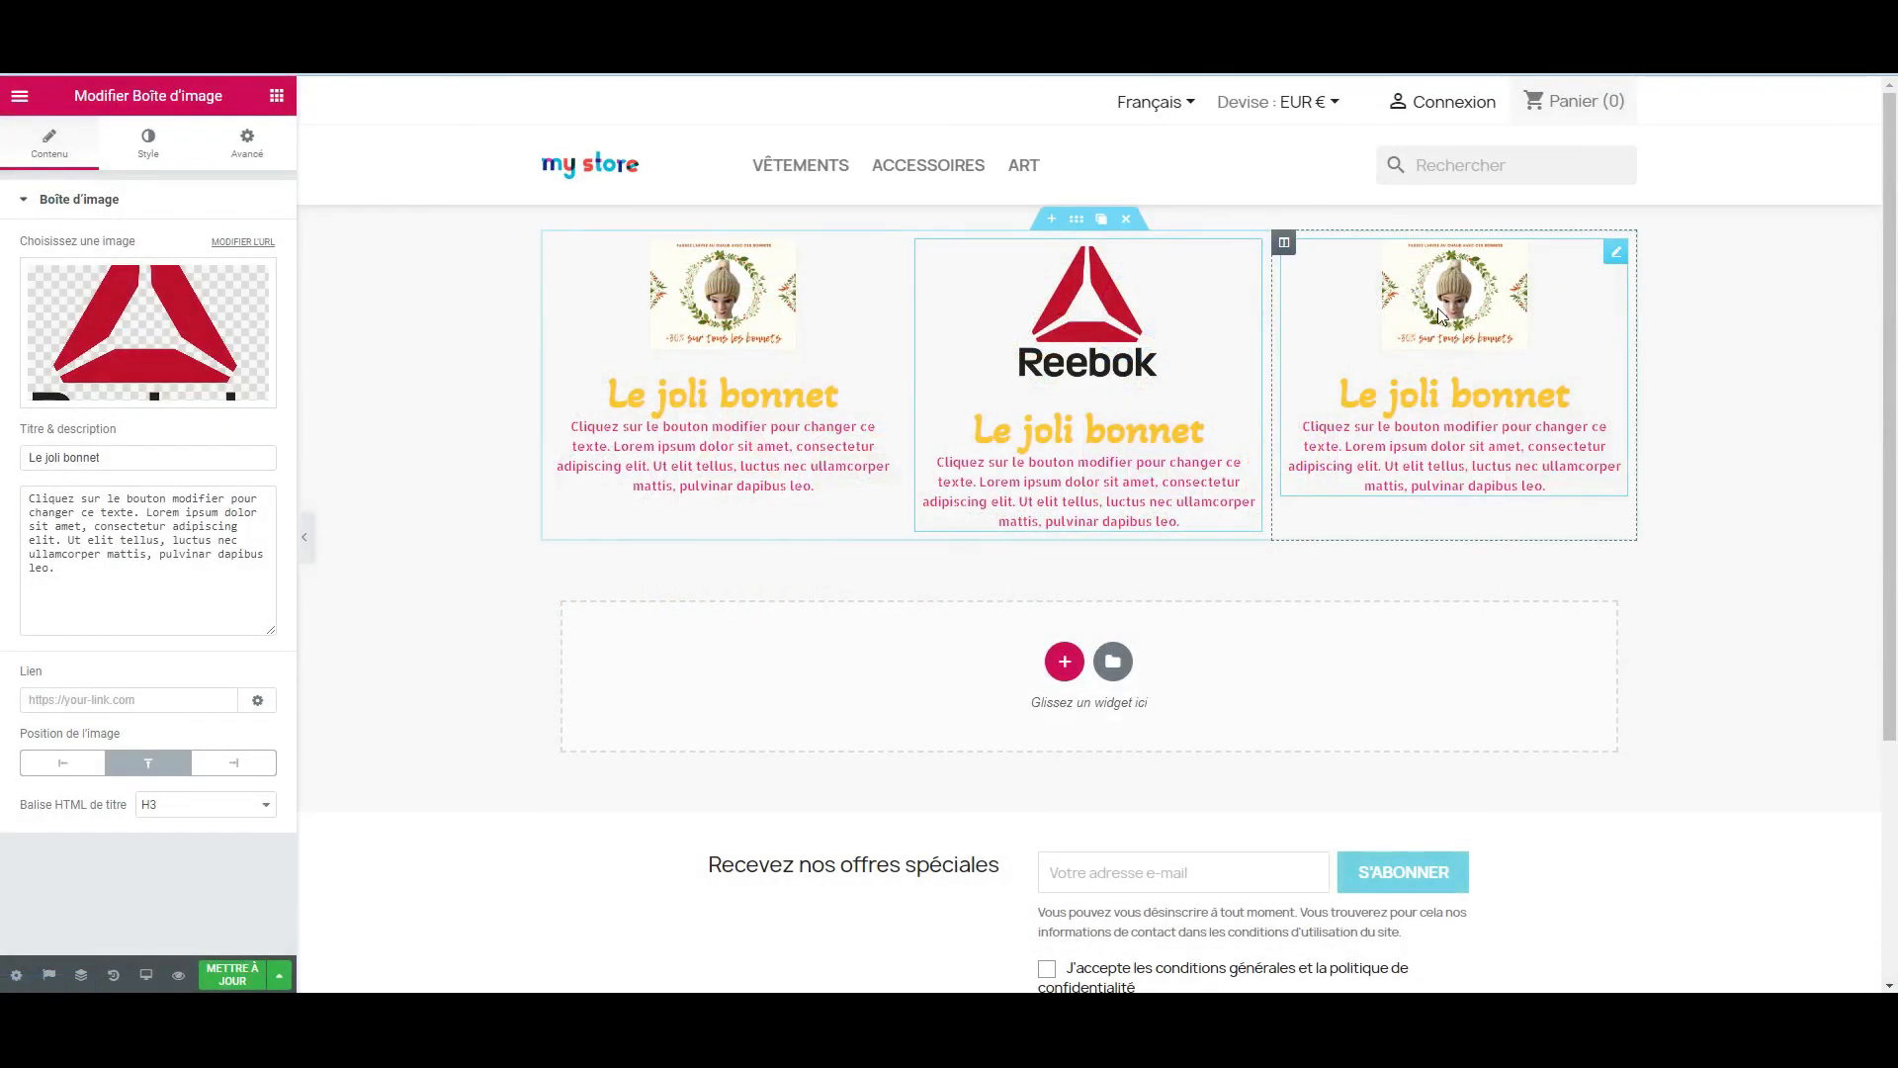
left_click(156, 331)
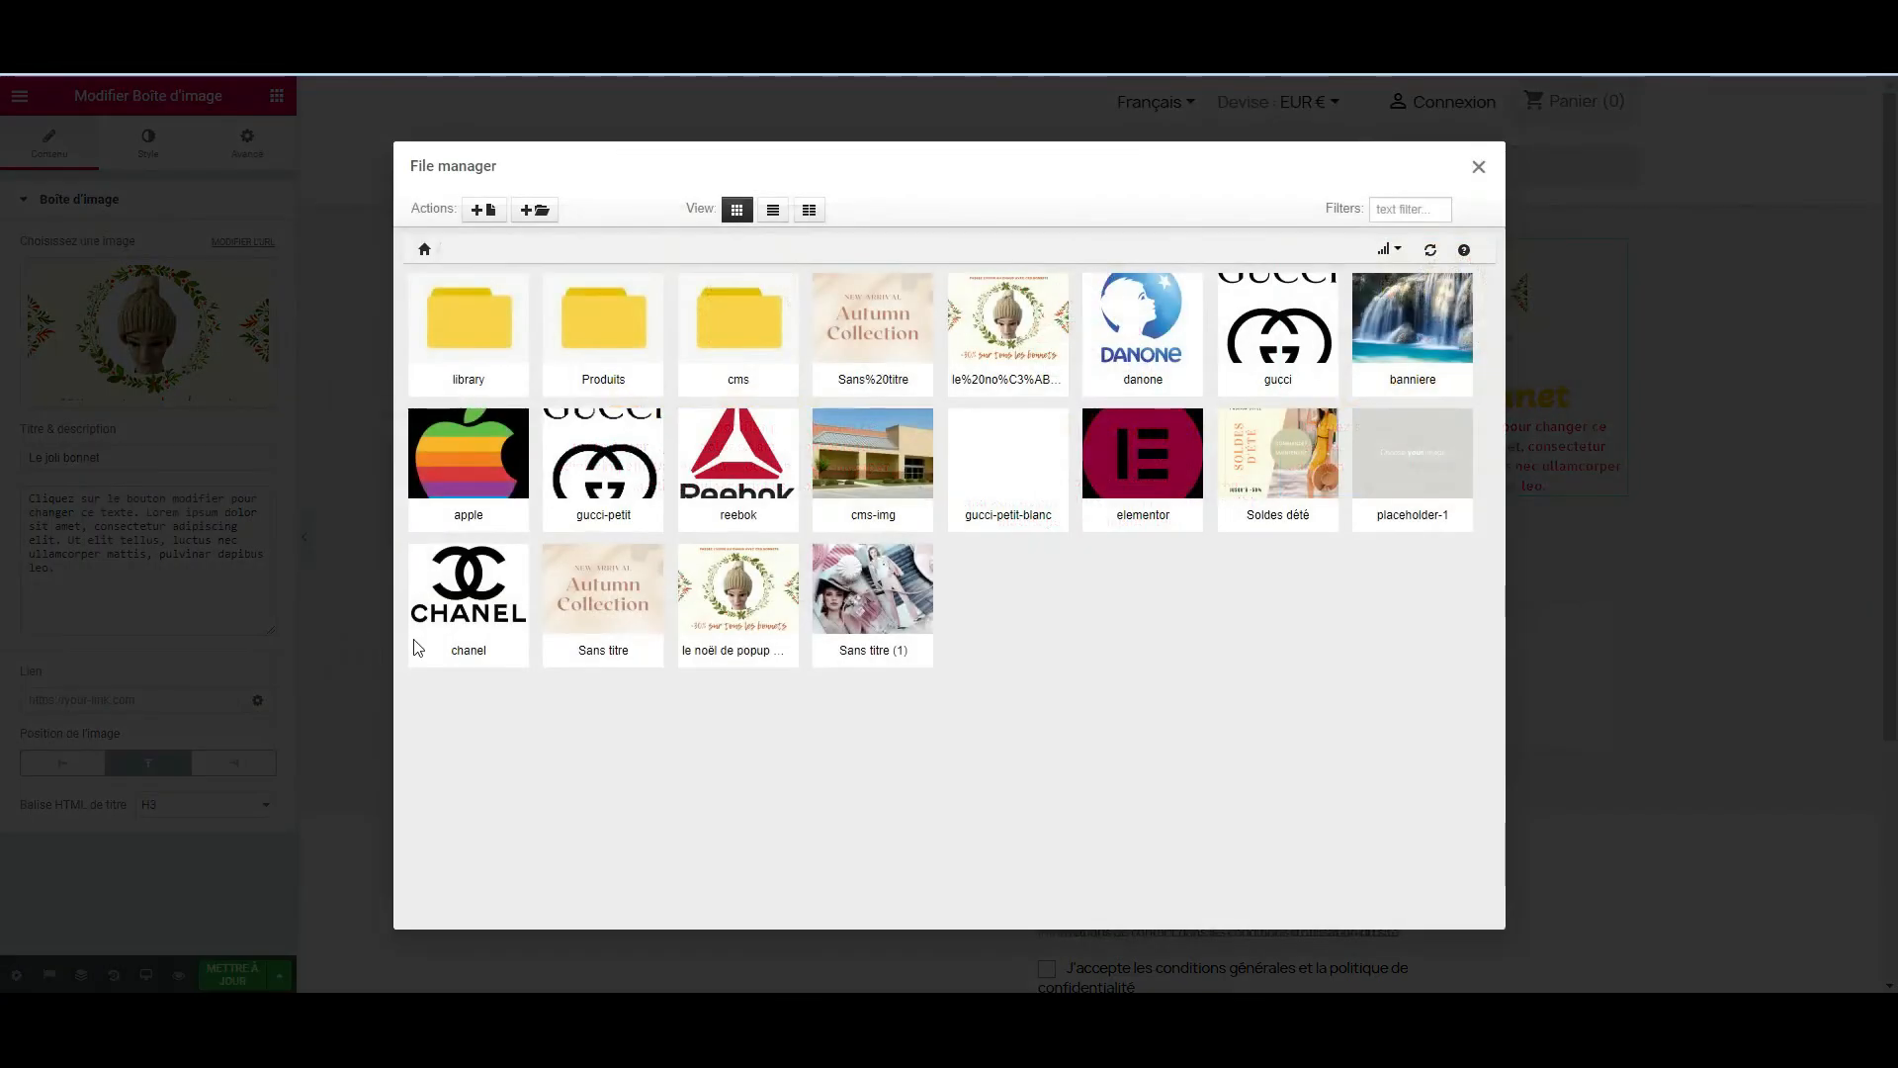
left_click(624, 420)
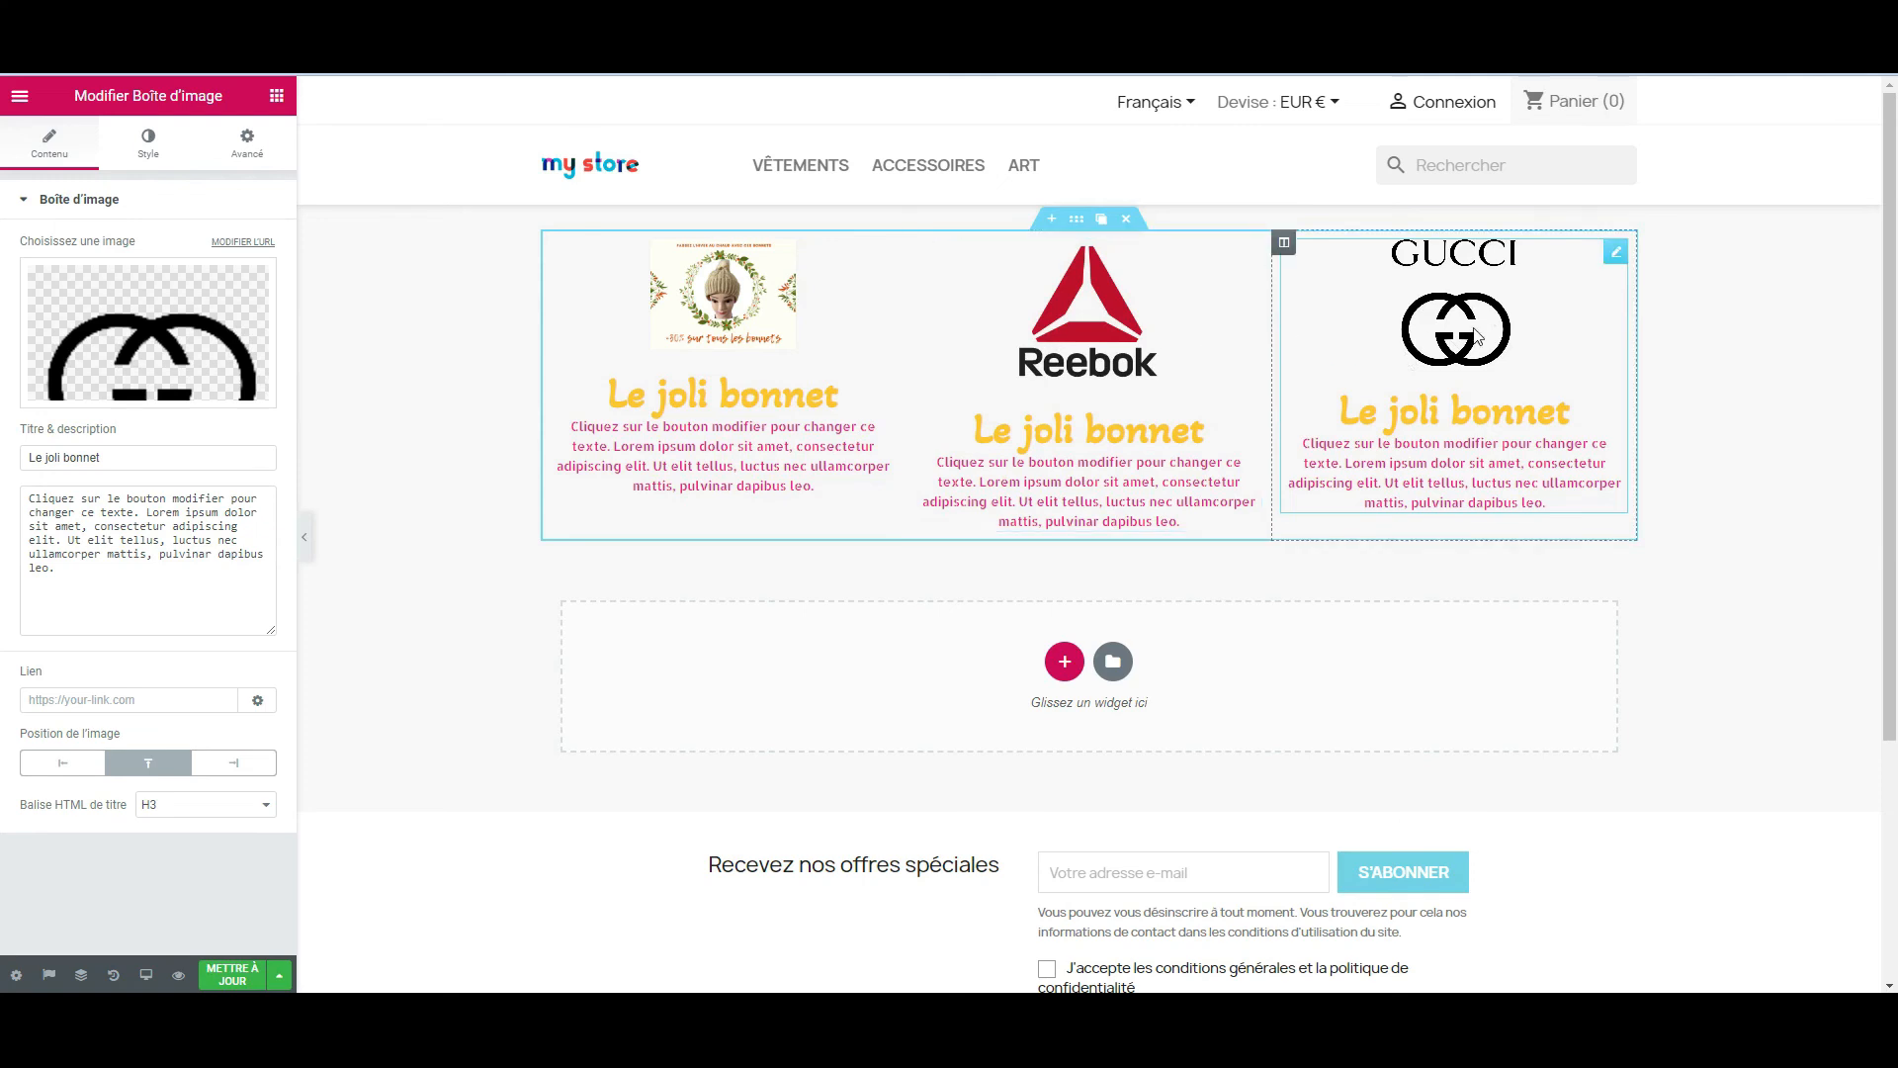
- Set the image width of the first image box to 56 % and return to the list of widgets
left_click(759, 336)
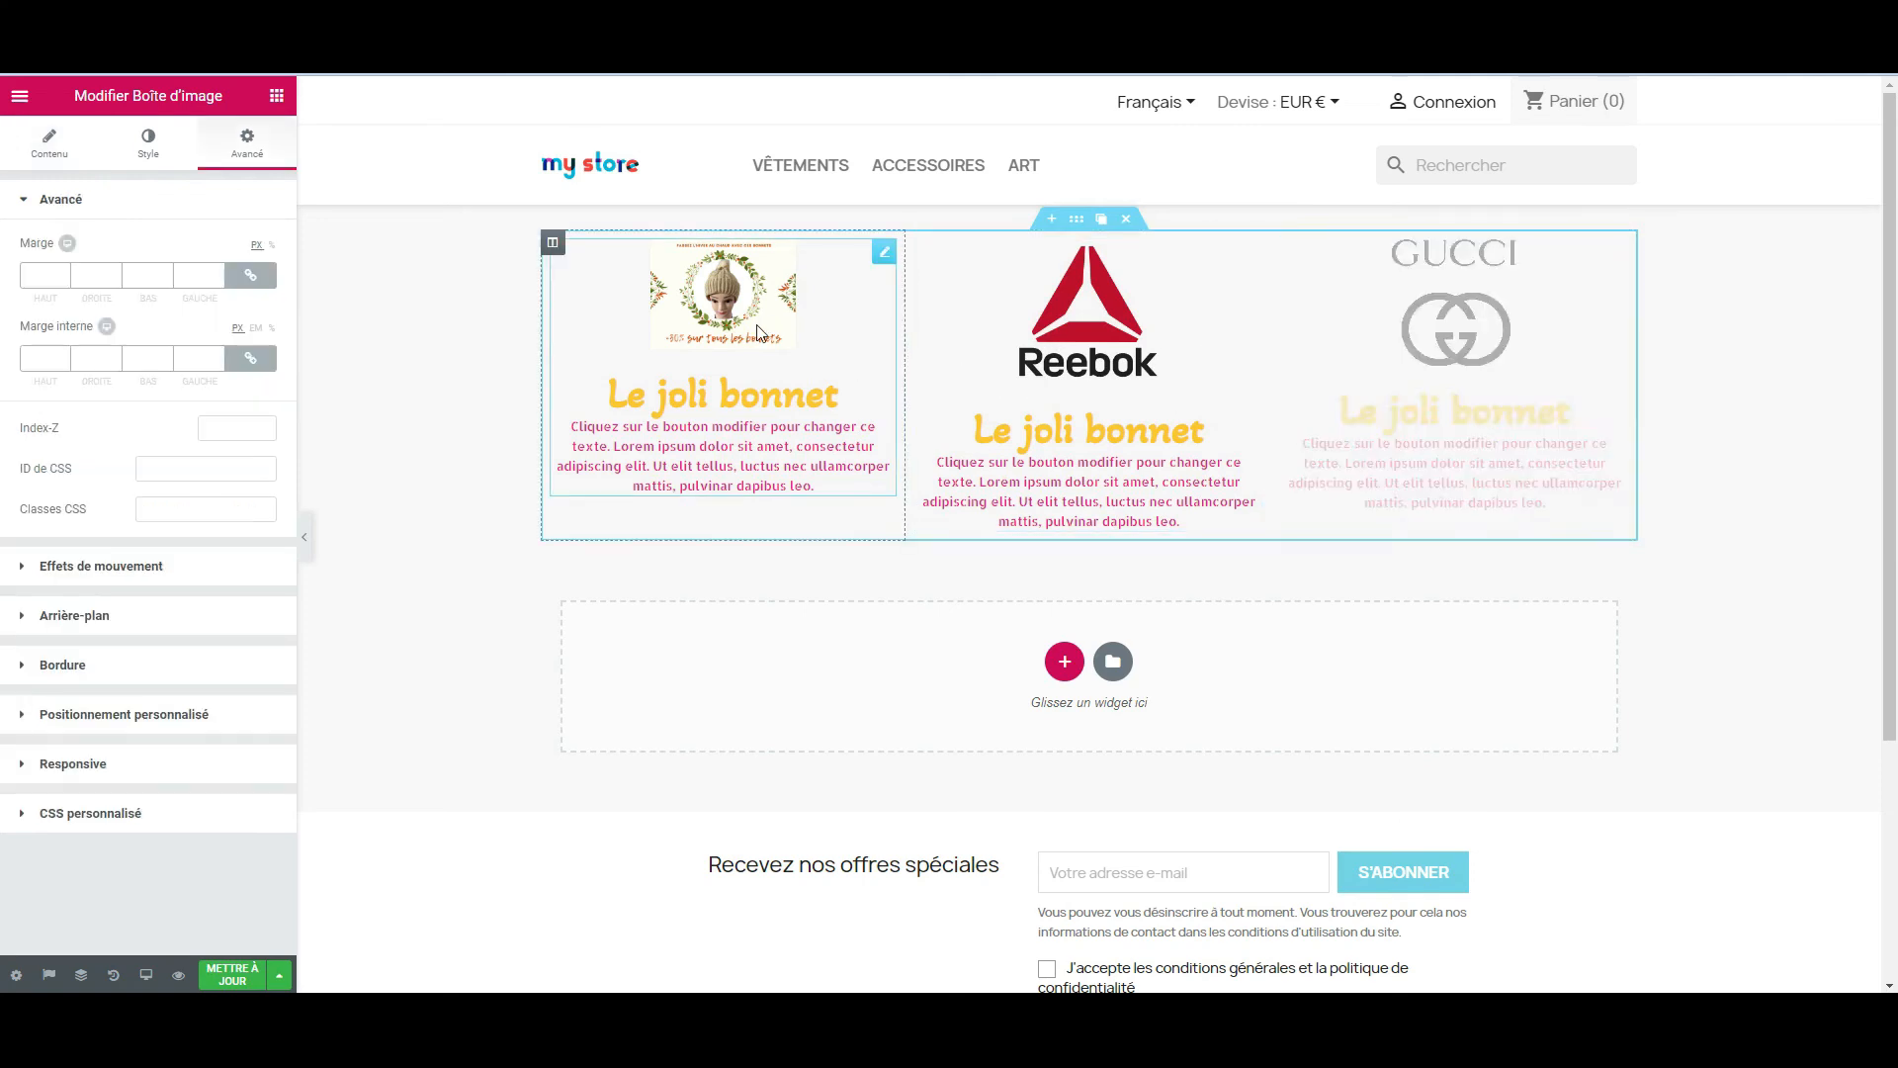
left_click(50, 164)
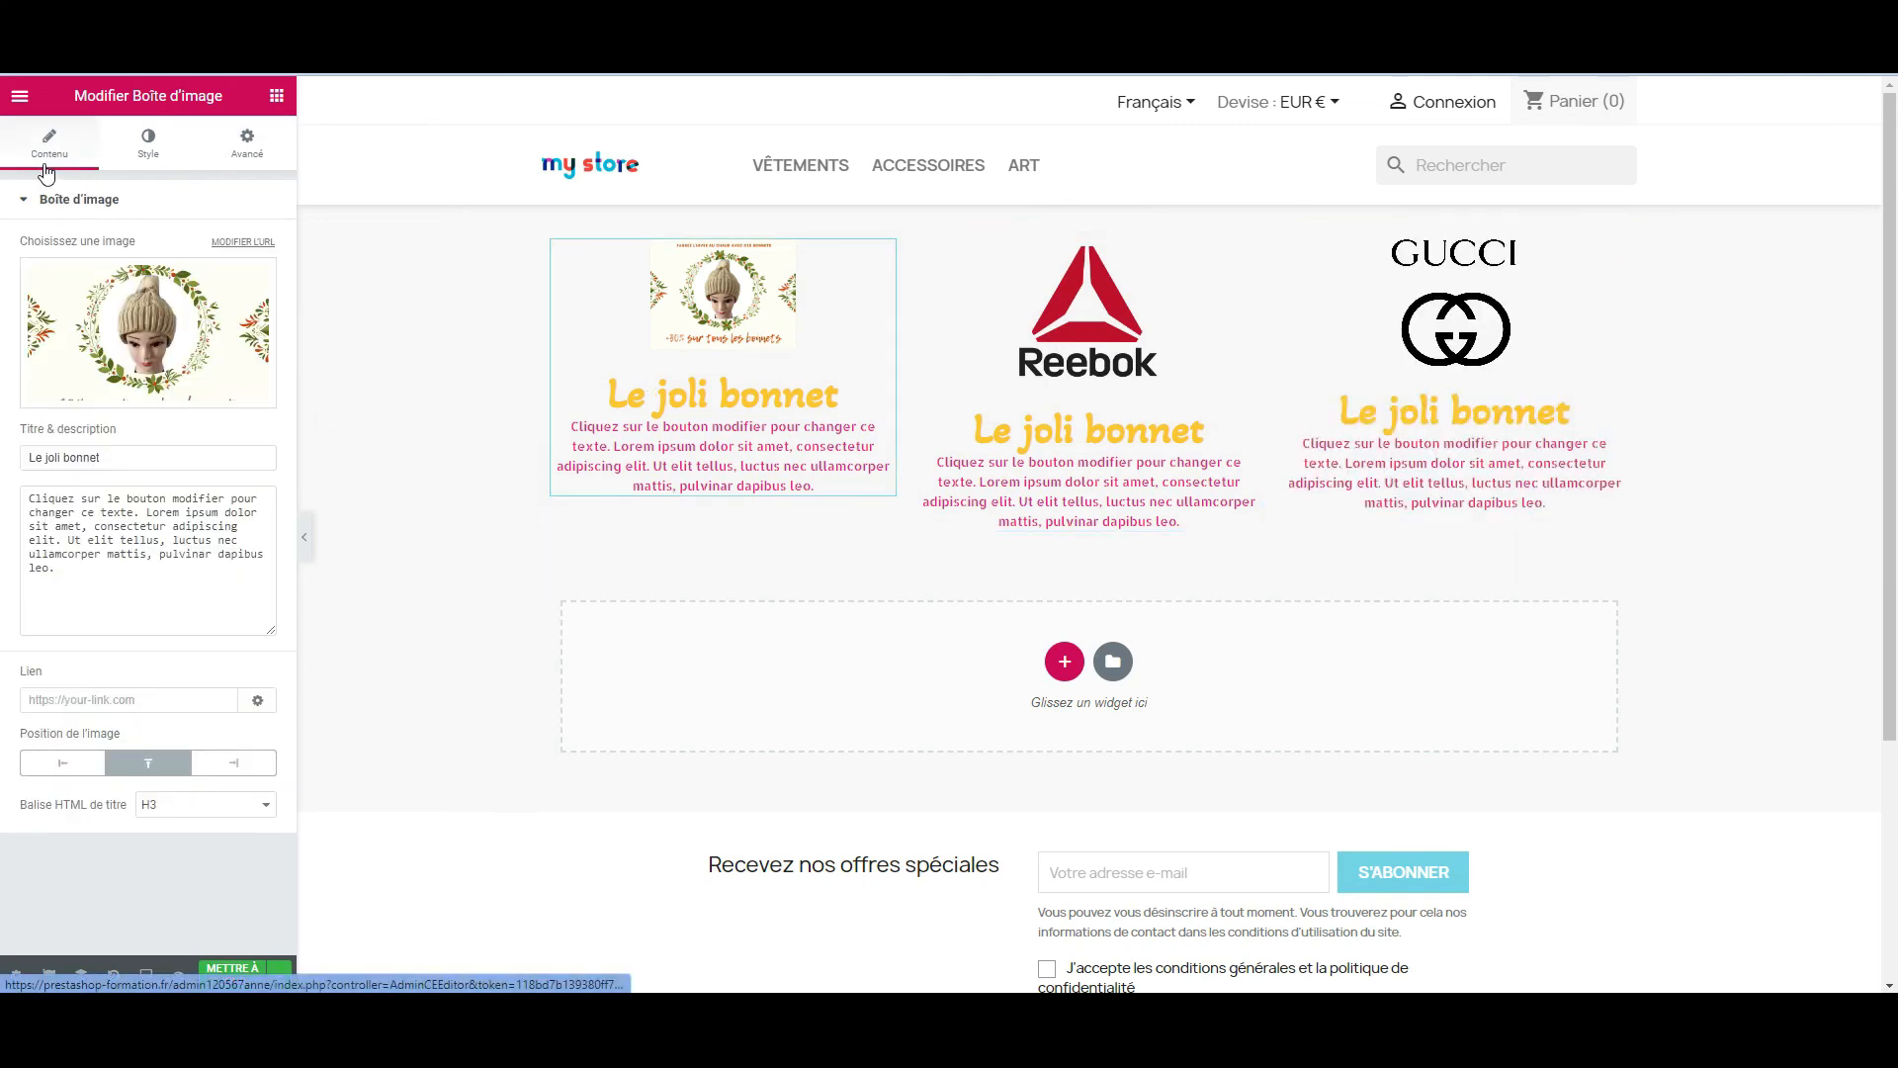
left_click(146, 146)
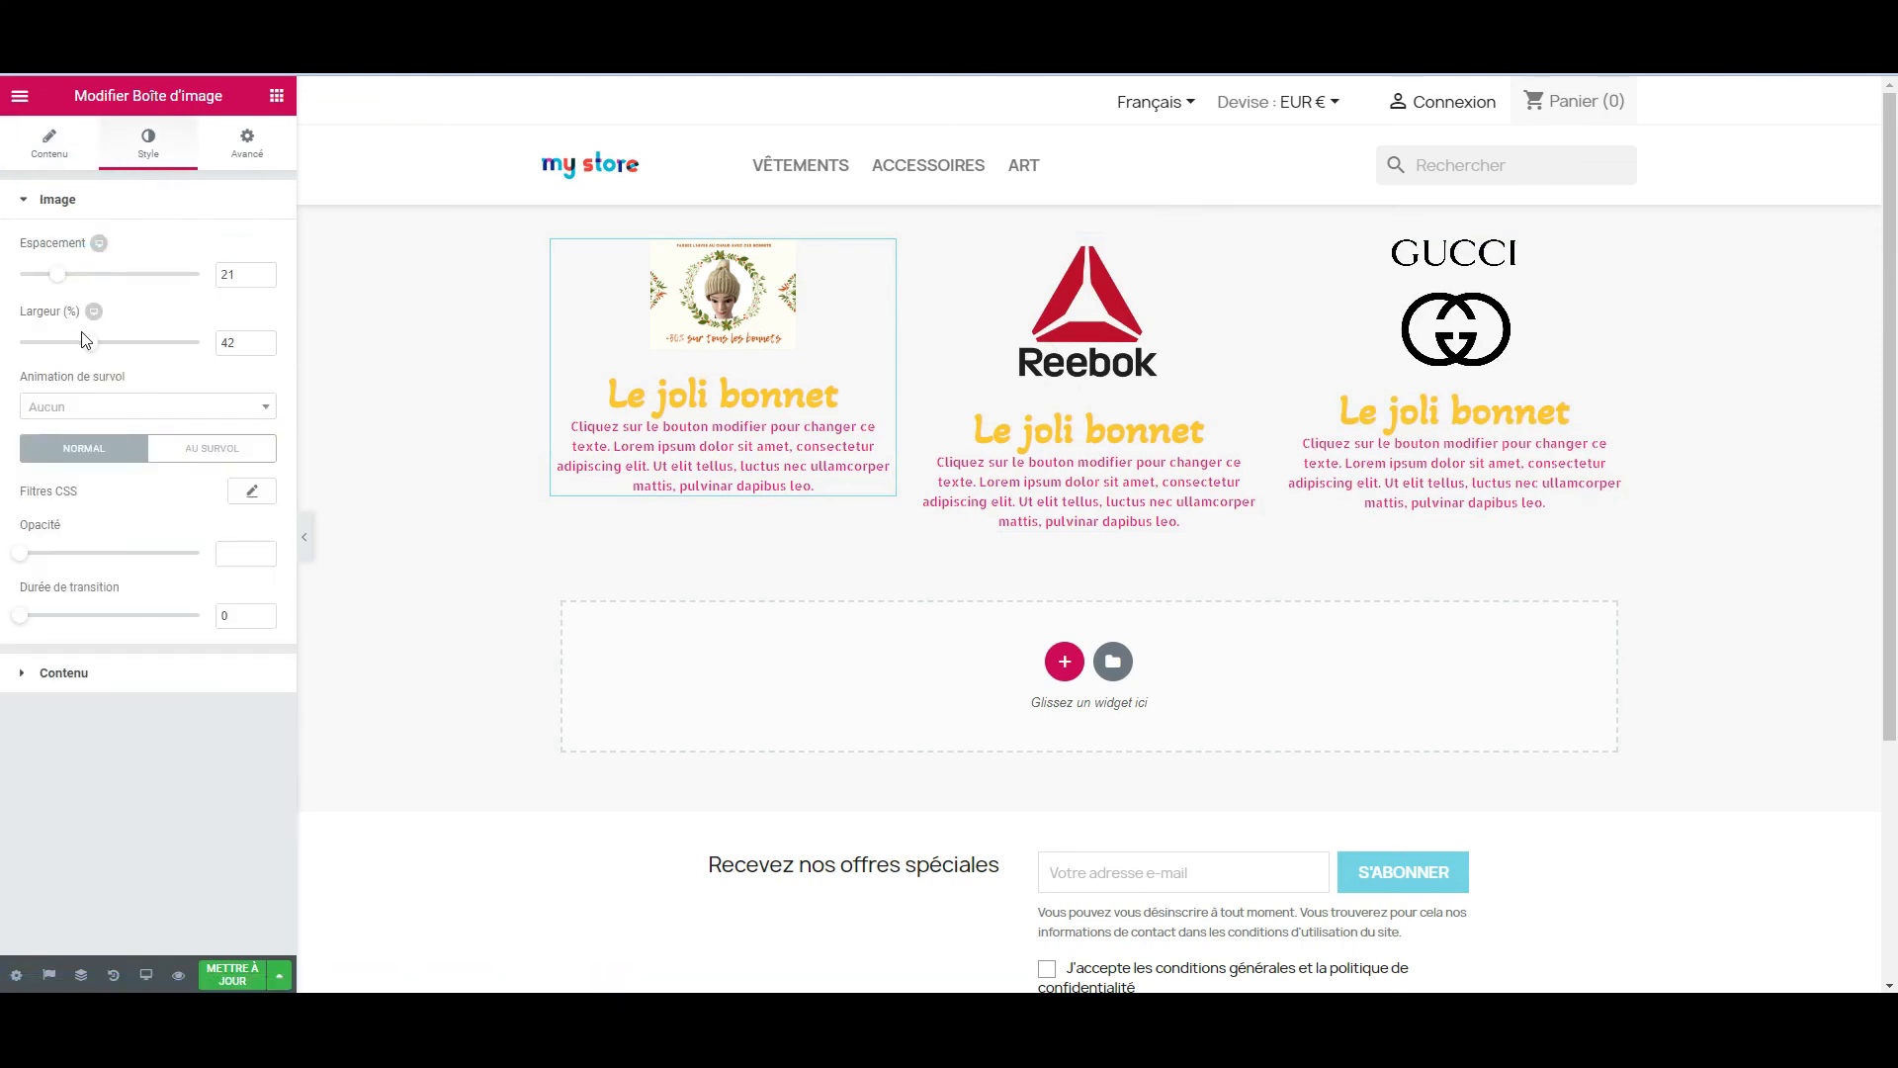
mouse_move(90, 350)
left_mouse_down()
mouse_move(68, 351)
mouse_move(139, 335)
mouse_move(115, 342)
left_mouse_up()
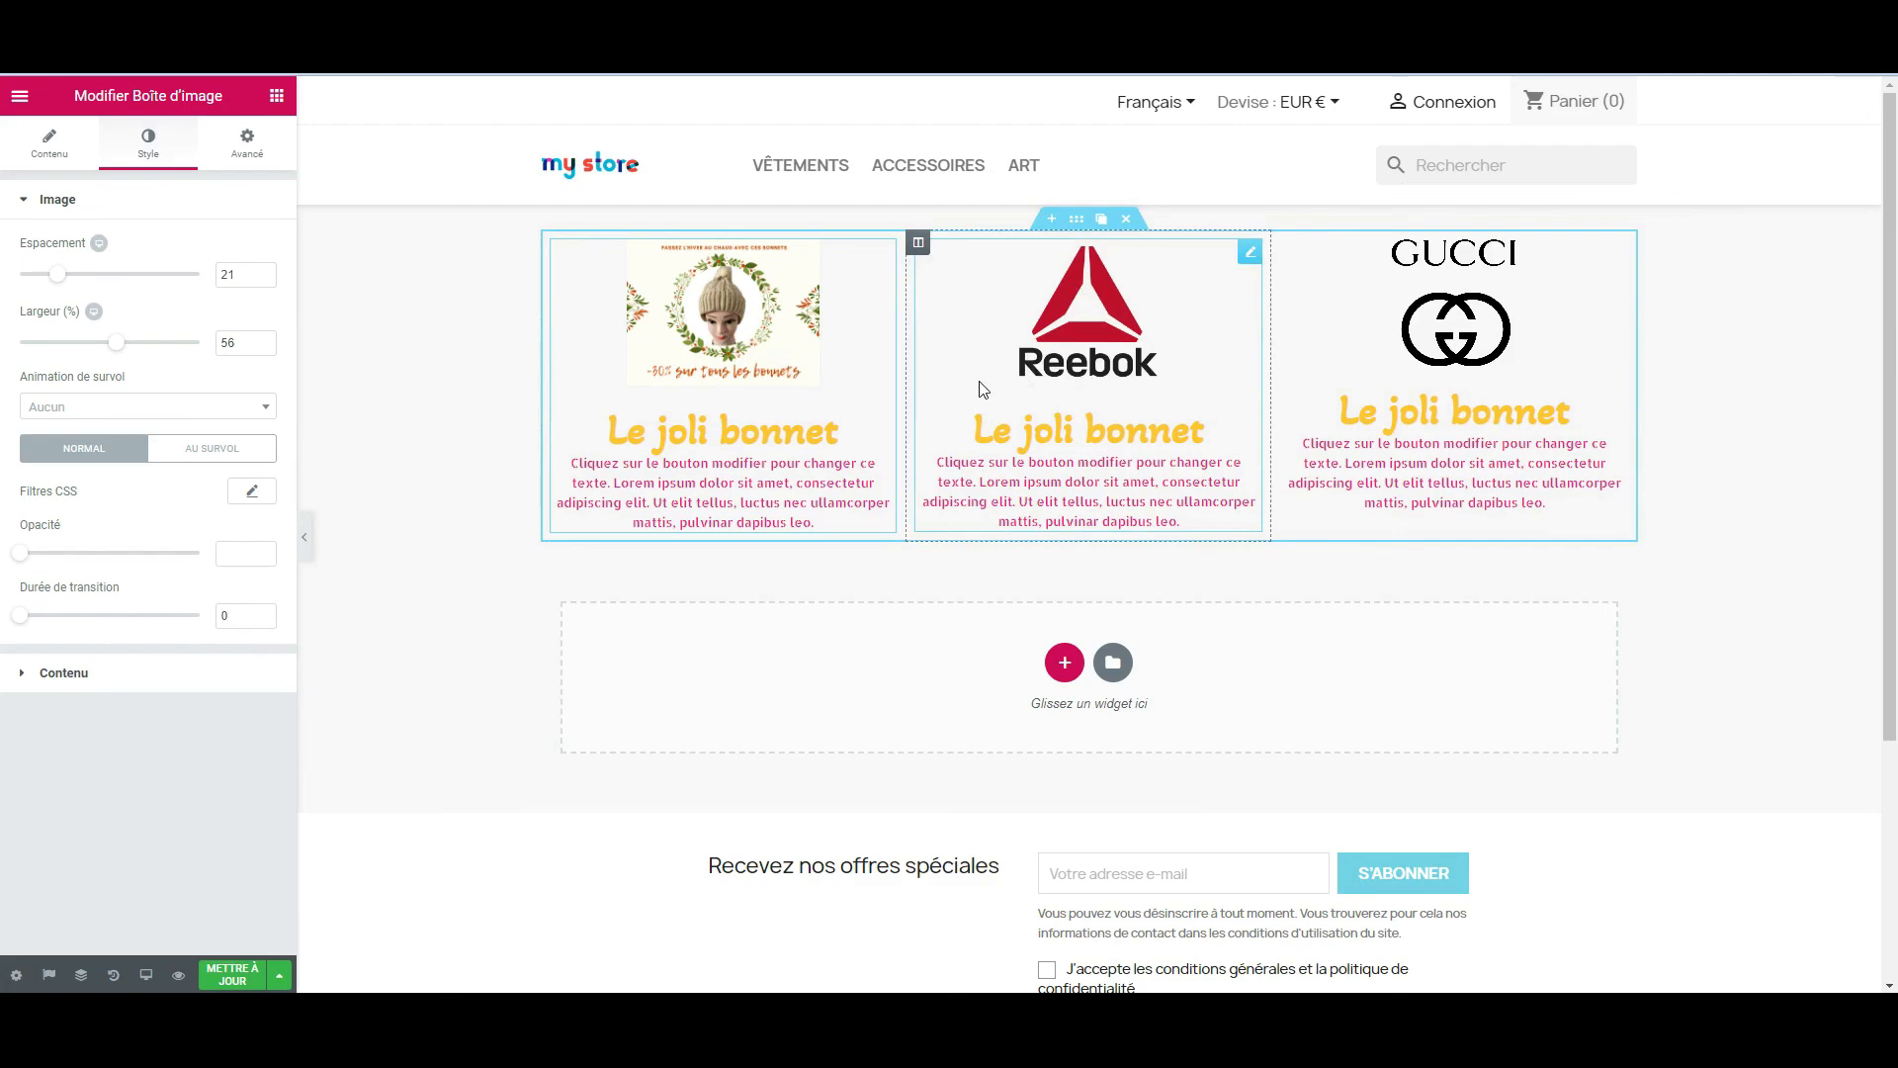
left_click(280, 99)
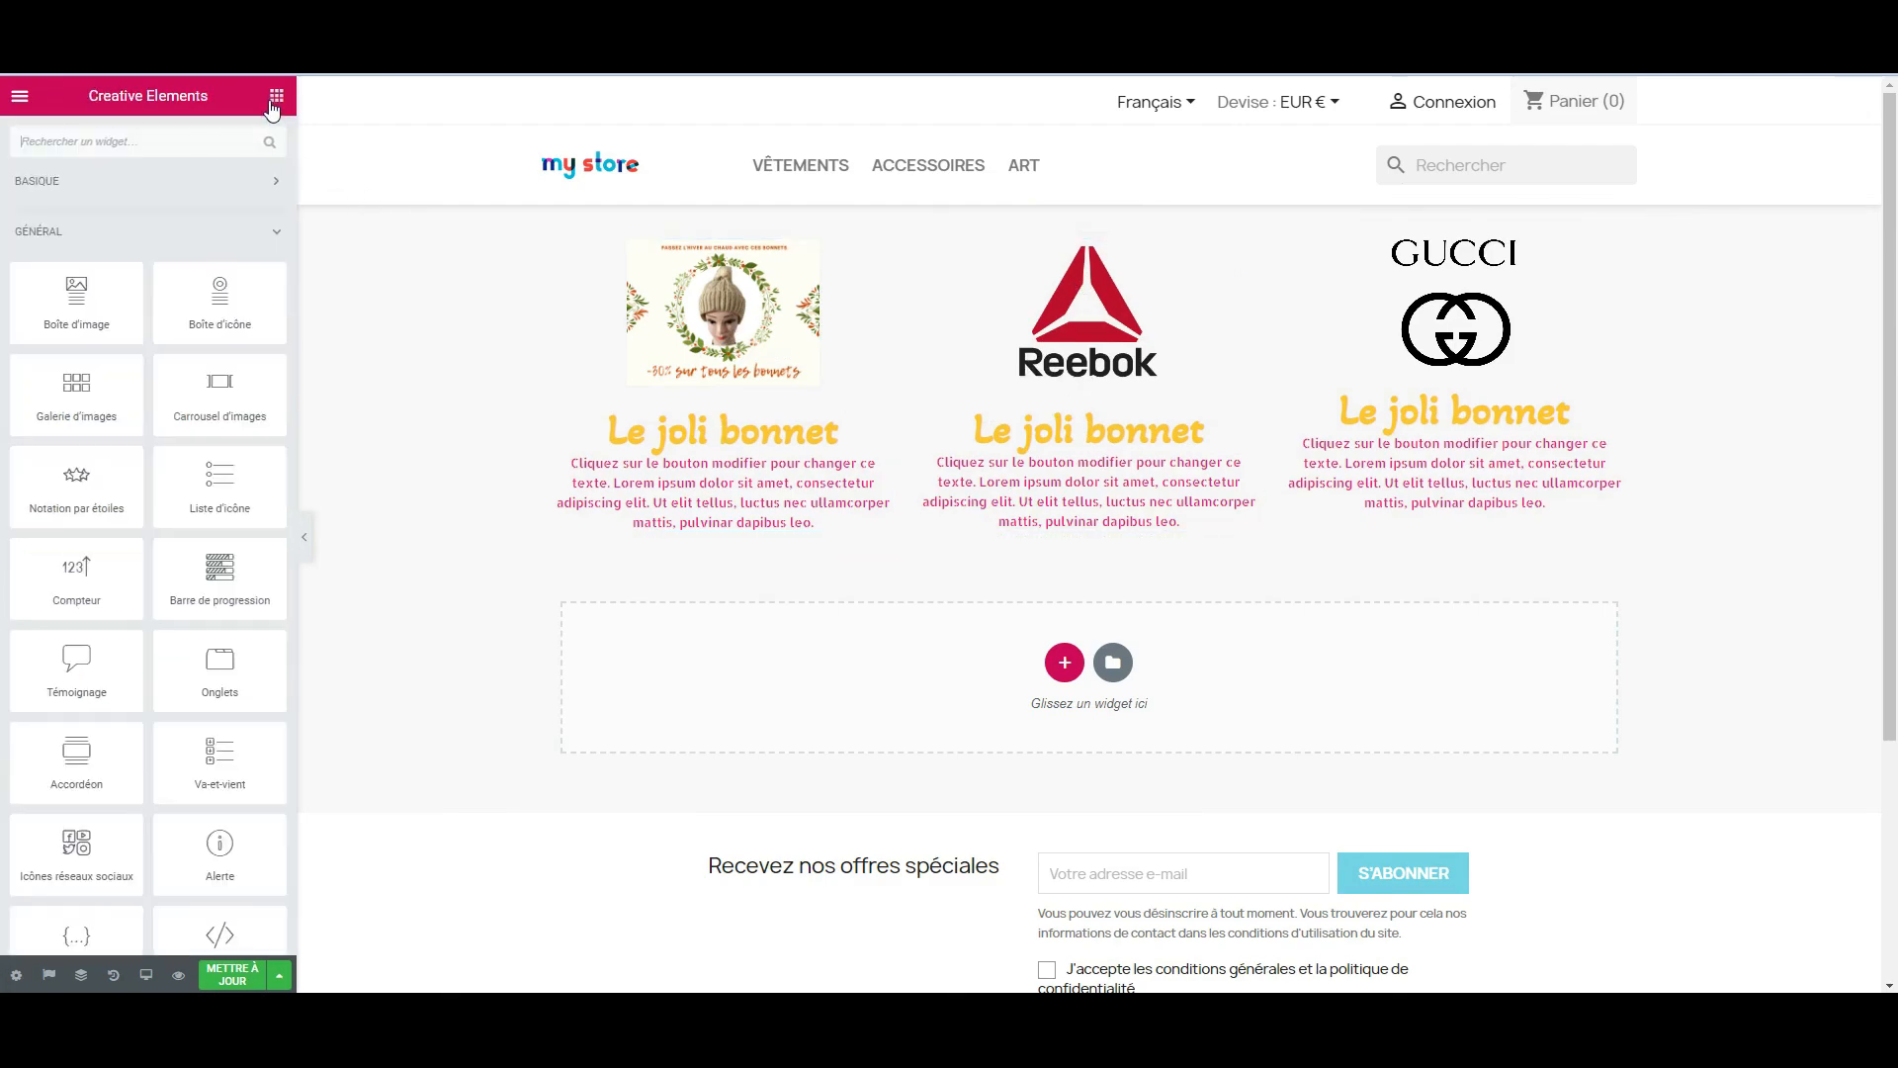